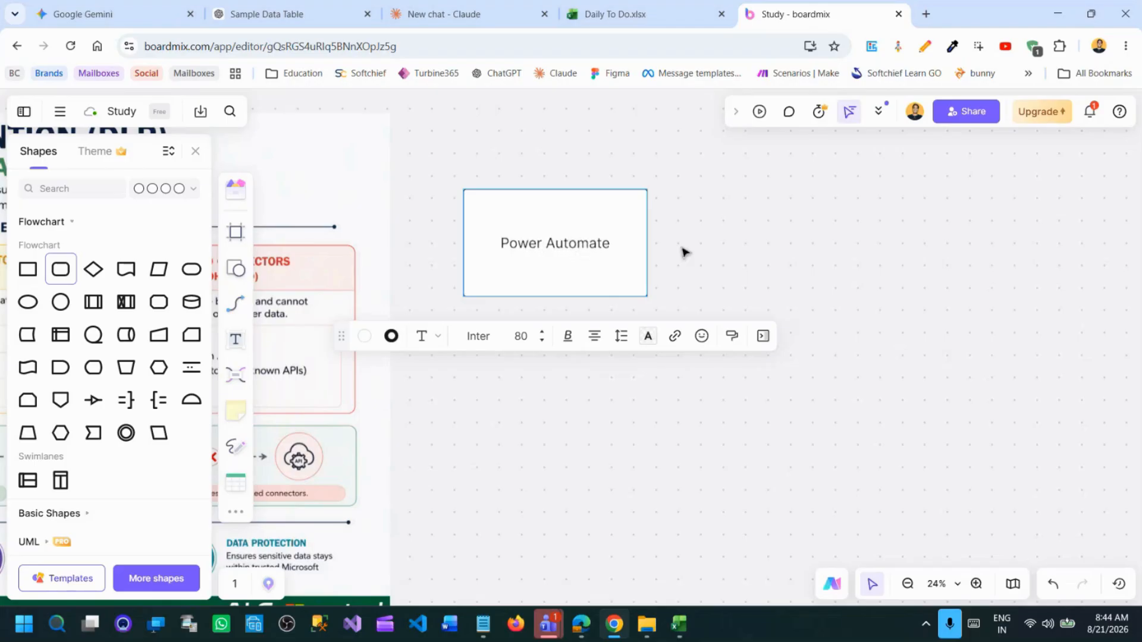
Add a linked box beside the Power Automate box and label it "Connector".
{"action": "key", "text": "Escape"}
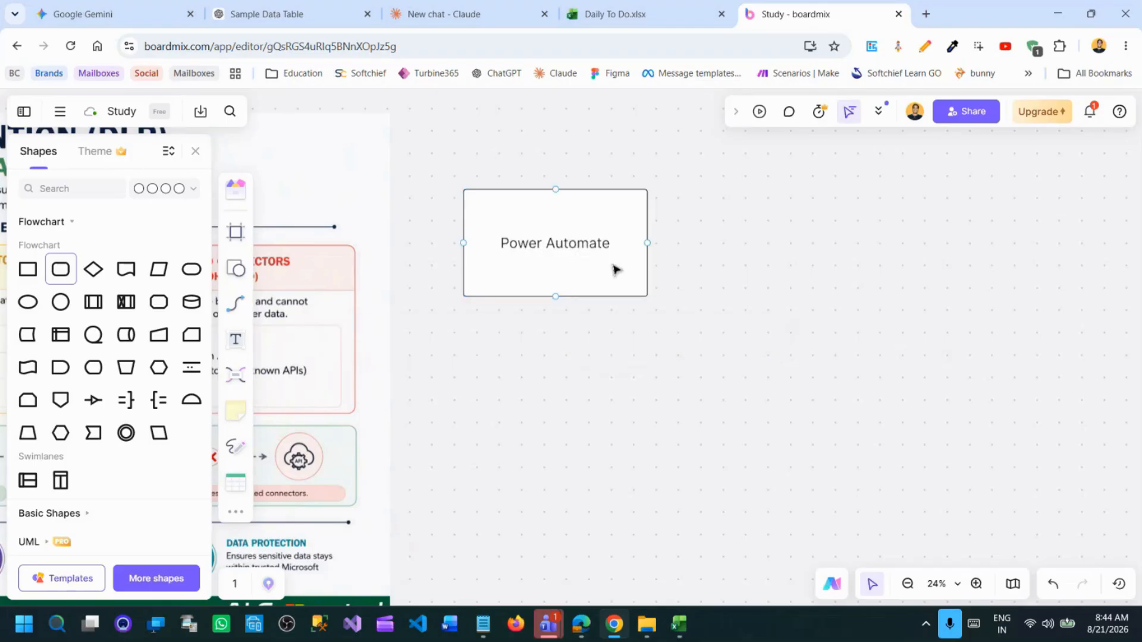
{"action": "left_click", "coordinate": [650, 244]}
{"action": "type", "text": "C"}
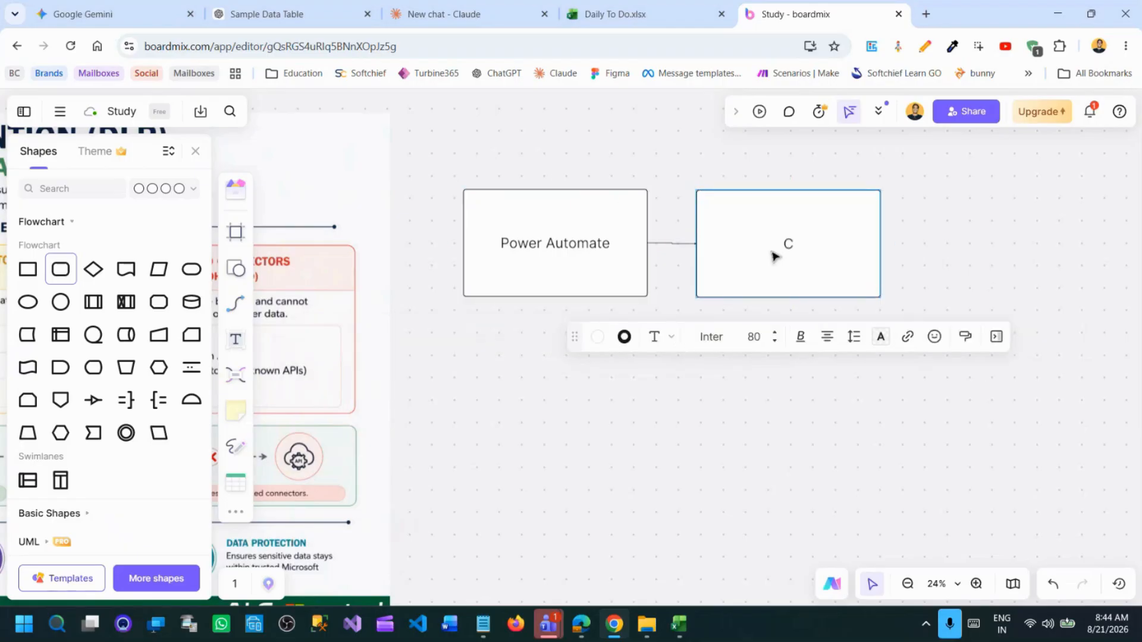
{"action": "type", "text": "onnector"}
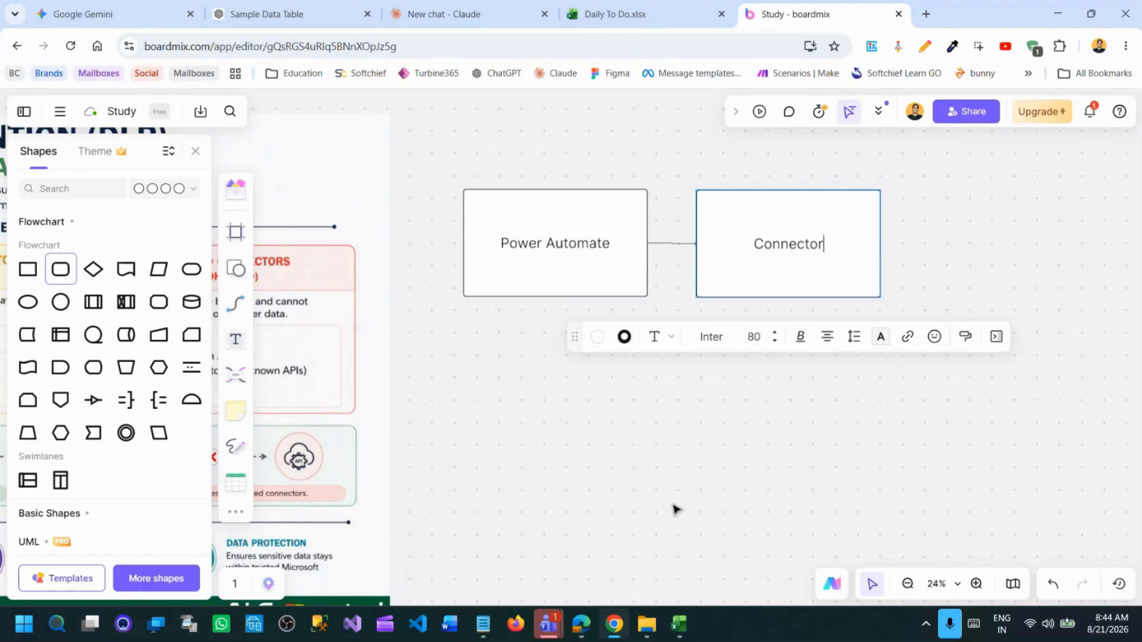
{"action": "left_click", "coordinate": [672, 463]}
{"action": "left_click", "coordinate": [195, 151]}
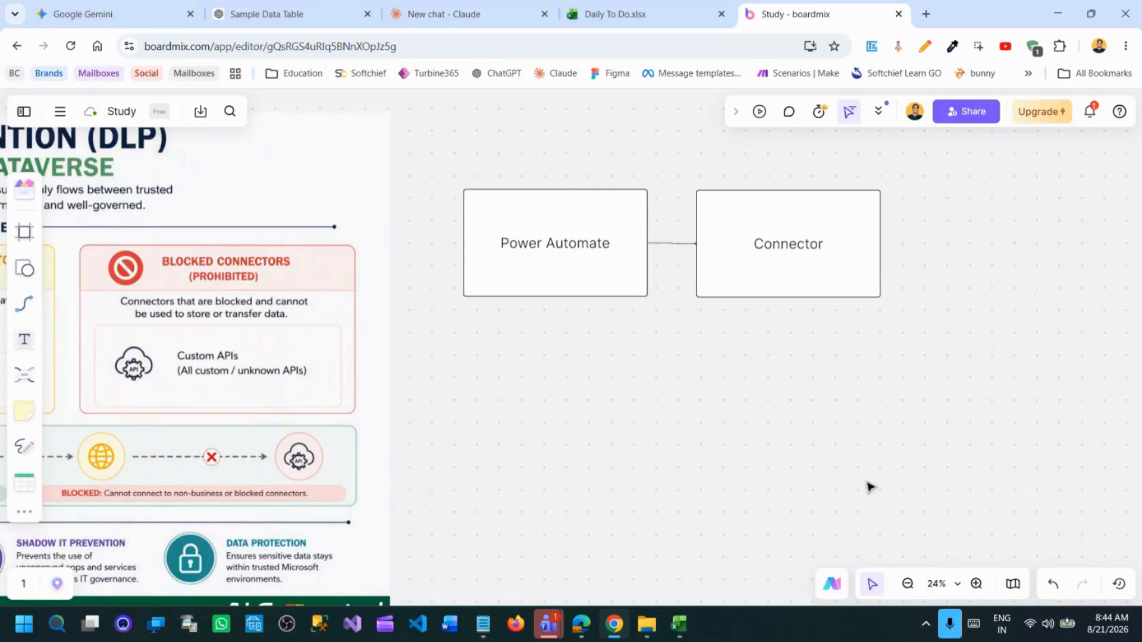
Draw a flowchart ellipse below the Power Automate box and label it "Dataverse".
{"action": "left_click", "coordinate": [577, 273]}
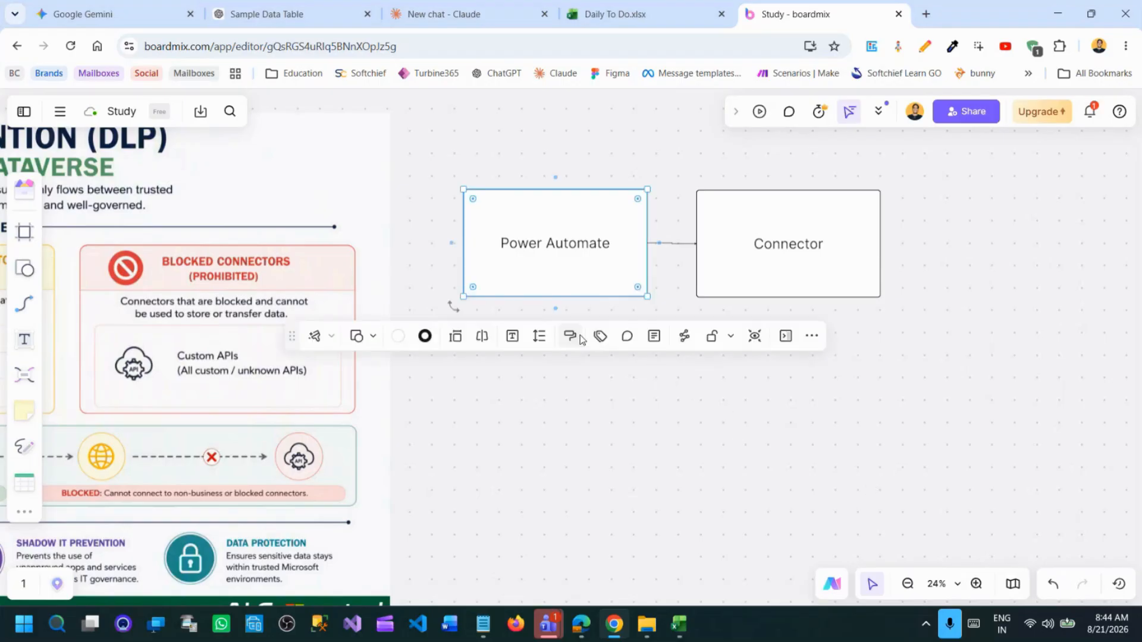
{"action": "left_click", "coordinate": [372, 338]}
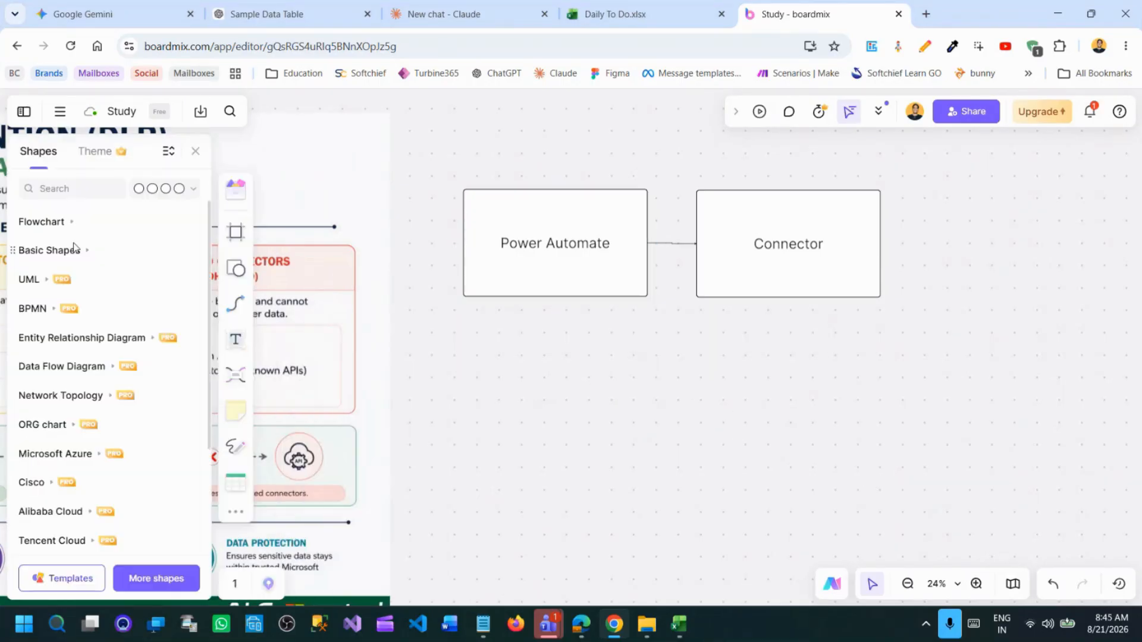
{"action": "left_click", "coordinate": [41, 222]}
{"action": "left_click", "coordinate": [60, 301]}
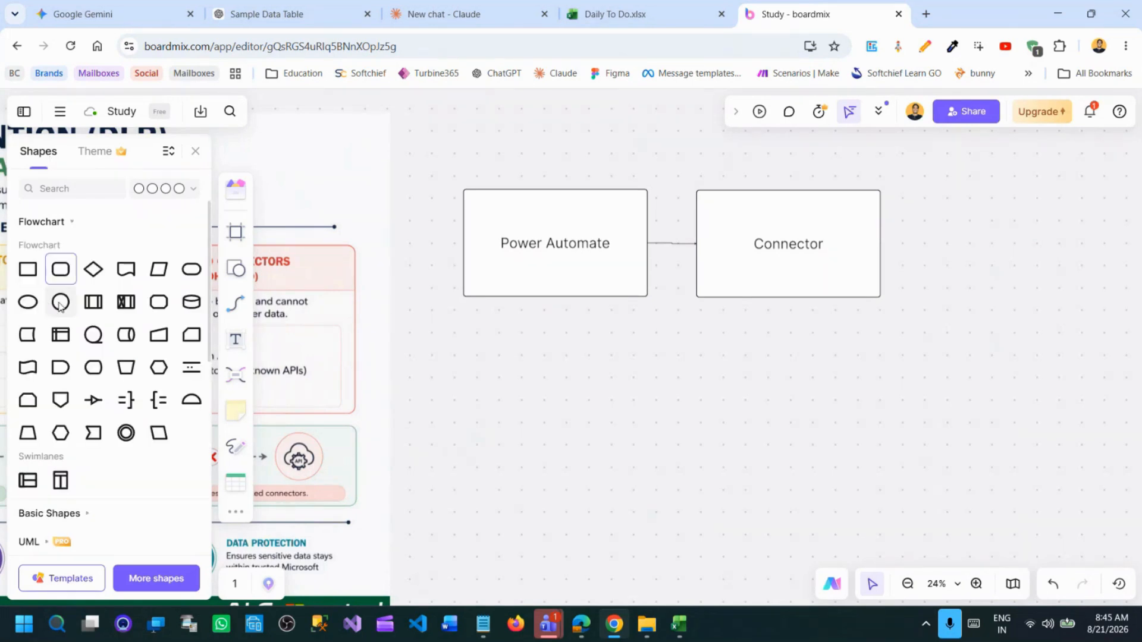
{"action": "mouse_move", "coordinate": [491, 343]}
{"action": "left_mouse_down"}
{"action": "mouse_move", "coordinate": [640, 458]}
{"action": "mouse_move", "coordinate": [652, 453]}
{"action": "left_mouse_up"}
{"action": "type", "text": "Dataverse"}
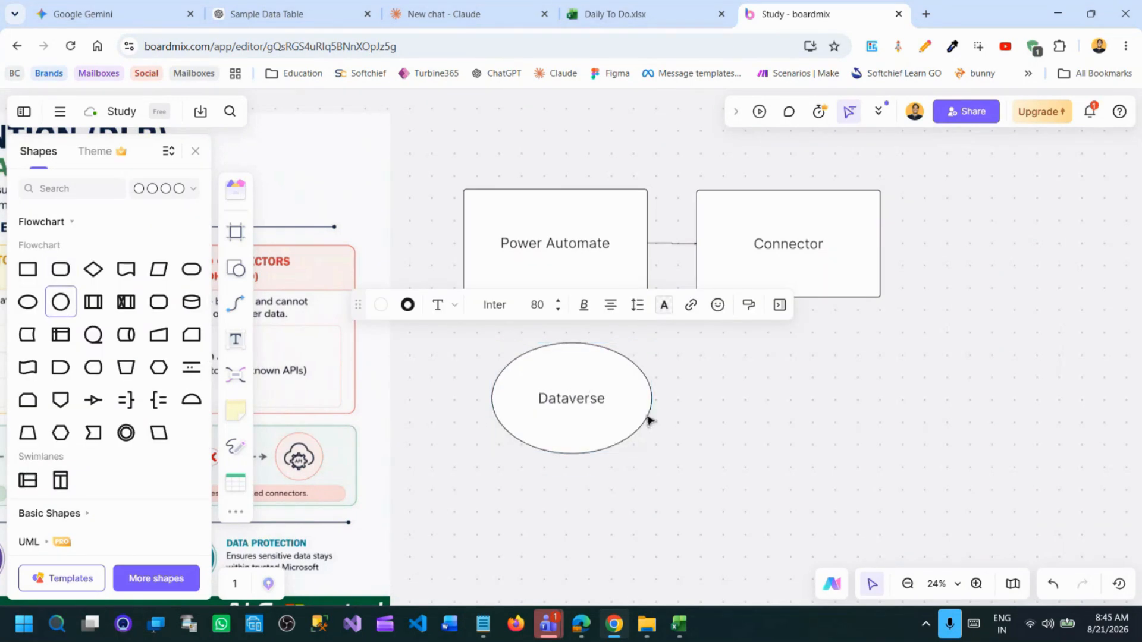
{"action": "key", "text": "Escape"}
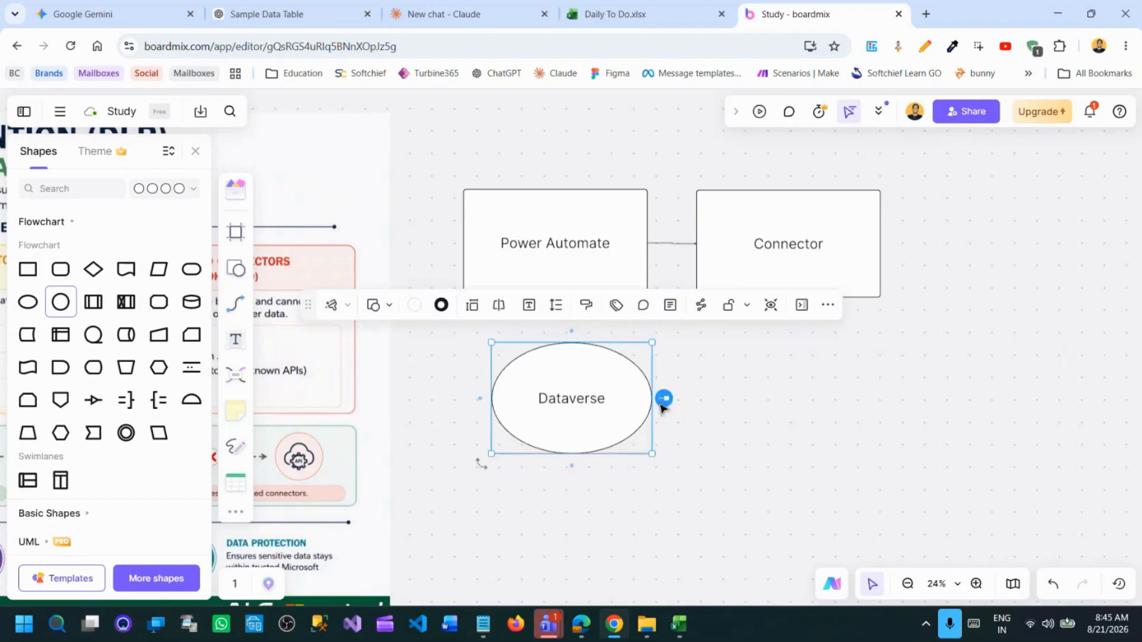
Add a linked ellipse beside the Dataverse ellipse and label it "Gmail".
{"action": "left_click", "coordinate": [662, 398]}
{"action": "double_click", "coordinate": [741, 410]}
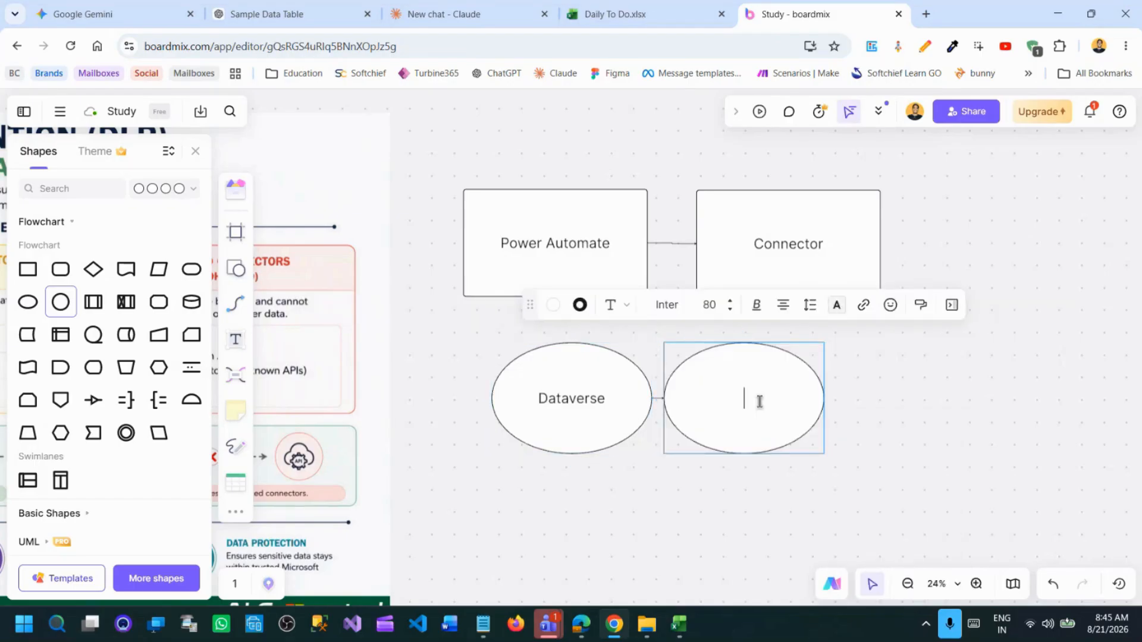
{"action": "type", "text": "Gmail"}
{"action": "left_click", "coordinate": [972, 410]}
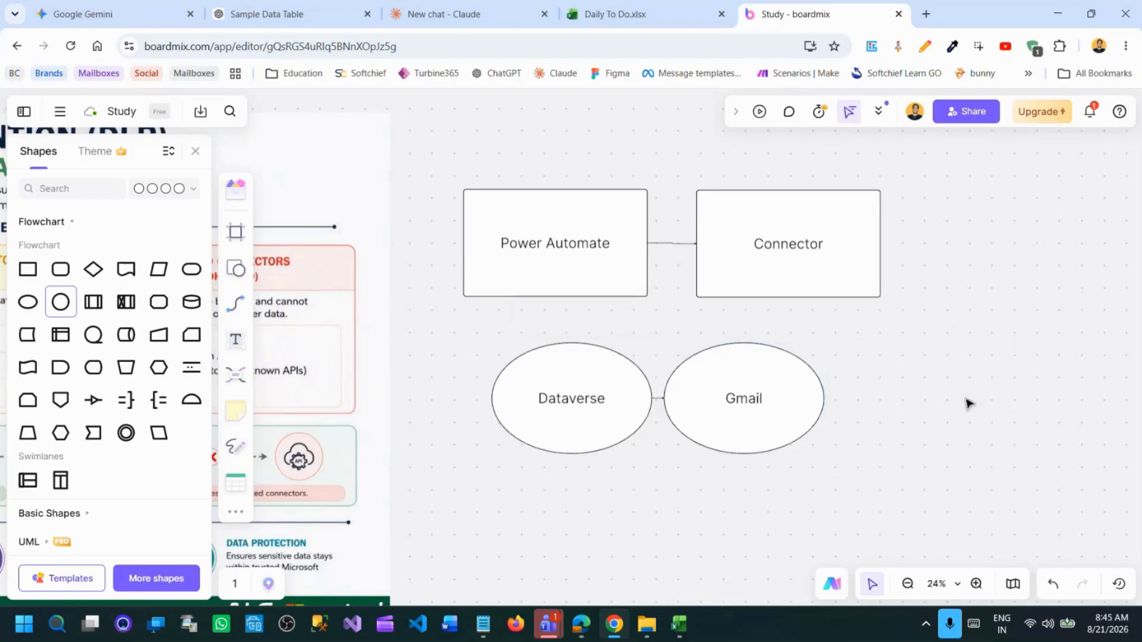
Spread the Gmail and Dataverse ellipses apart and link the Power Automate box down to the line between them.
{"action": "left_click_drag", "start_coordinate": [744, 396], "coordinate": [987, 393]}
{"action": "left_click_drag", "start_coordinate": [595, 400], "coordinate": [519, 396]}
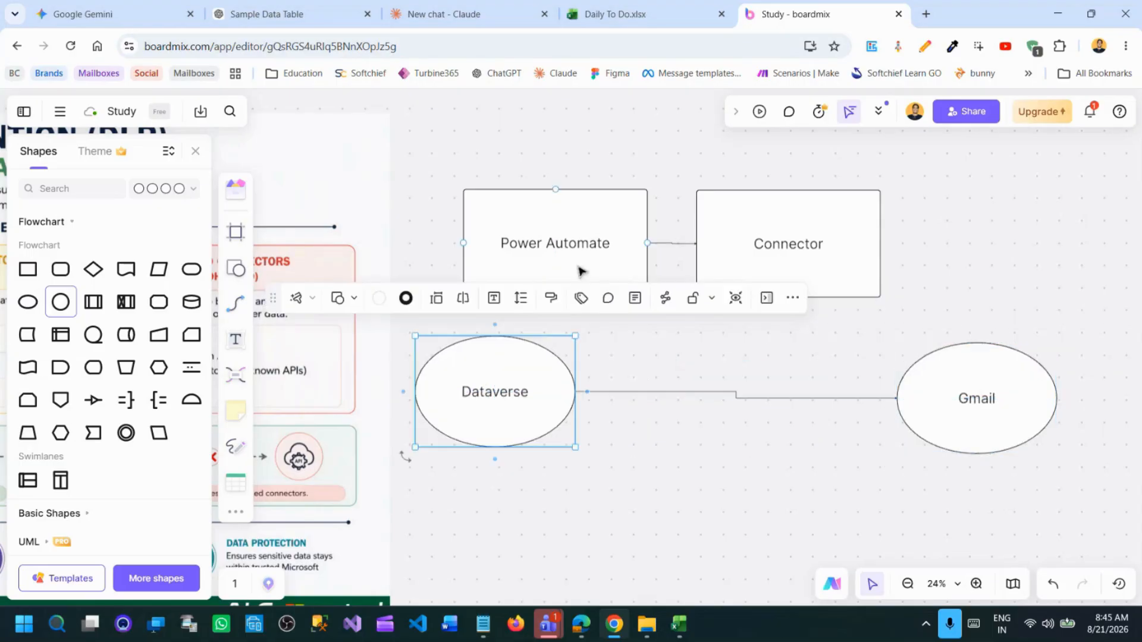
{"action": "left_click", "coordinate": [578, 271]}
{"action": "left_click_drag", "start_coordinate": [556, 309], "coordinate": [736, 394]}
{"action": "left_click", "coordinate": [737, 424]}
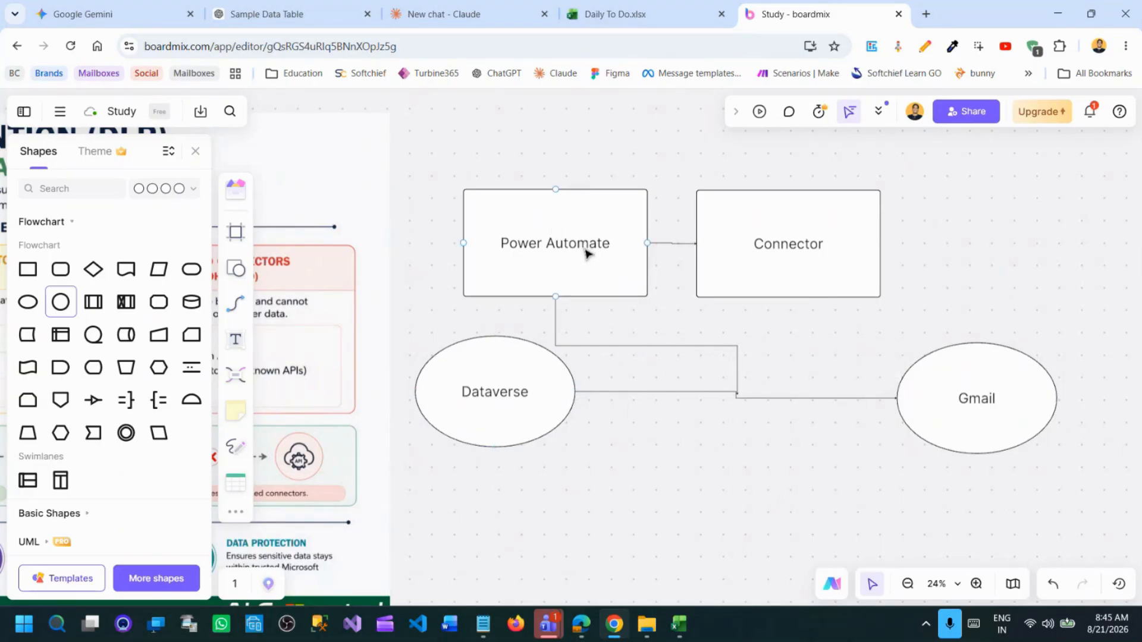
Move the Power Automate box up against the Connector box and shift the Dataverse ellipse slightly lower.
{"action": "left_click_drag", "start_coordinate": [559, 247], "coordinate": [608, 242]}
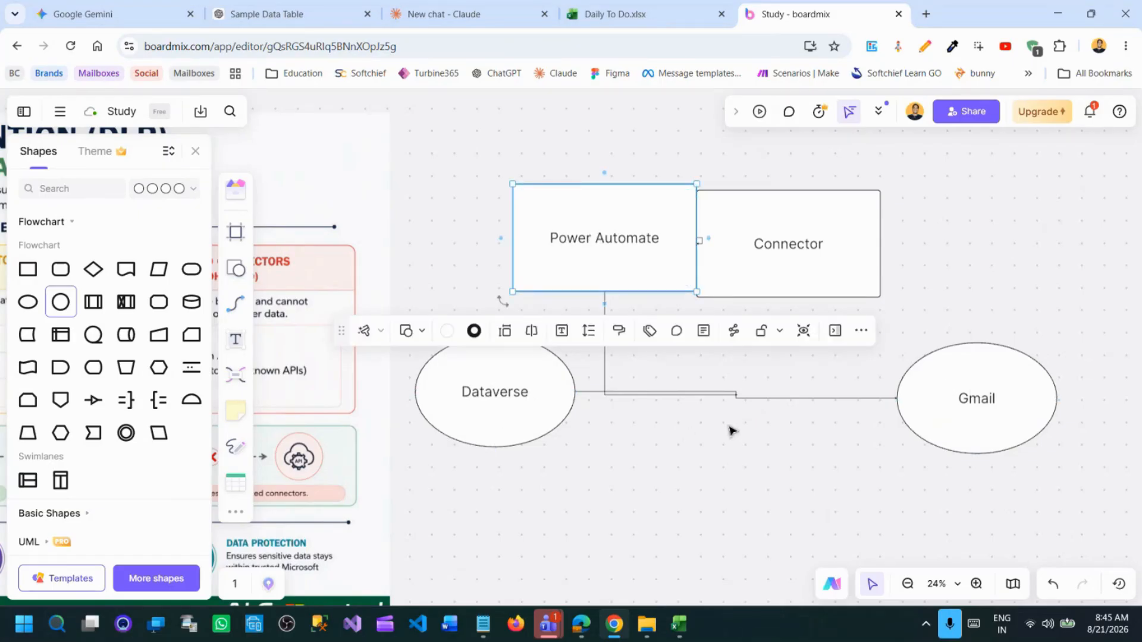
{"action": "left_click_drag", "start_coordinate": [501, 390], "coordinate": [490, 436]}
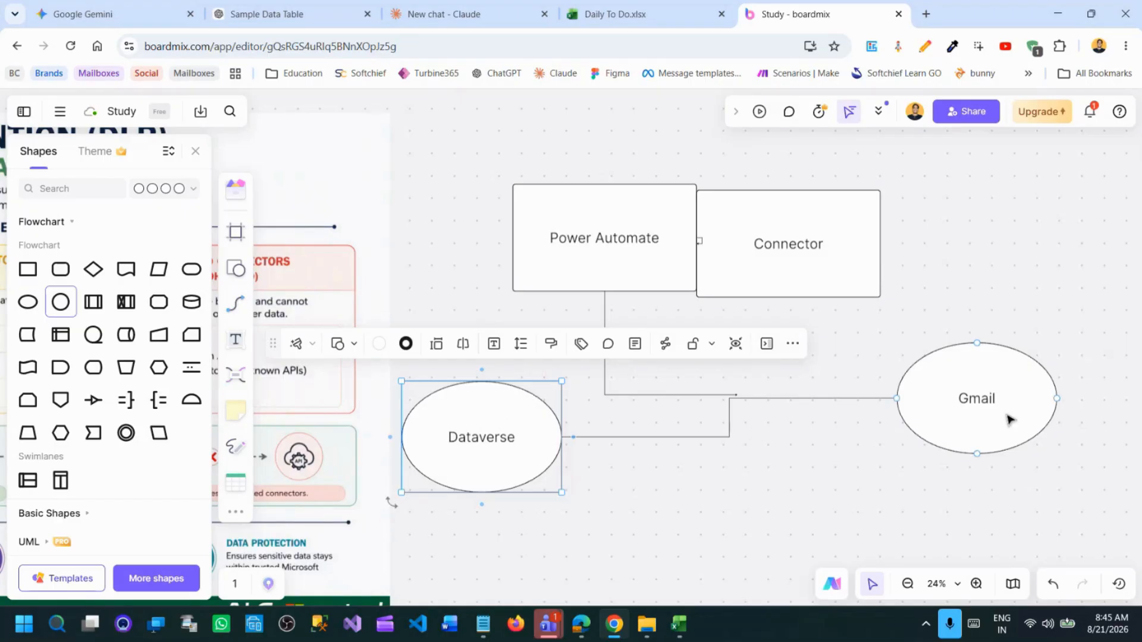
{"action": "double_click", "coordinate": [502, 418]}
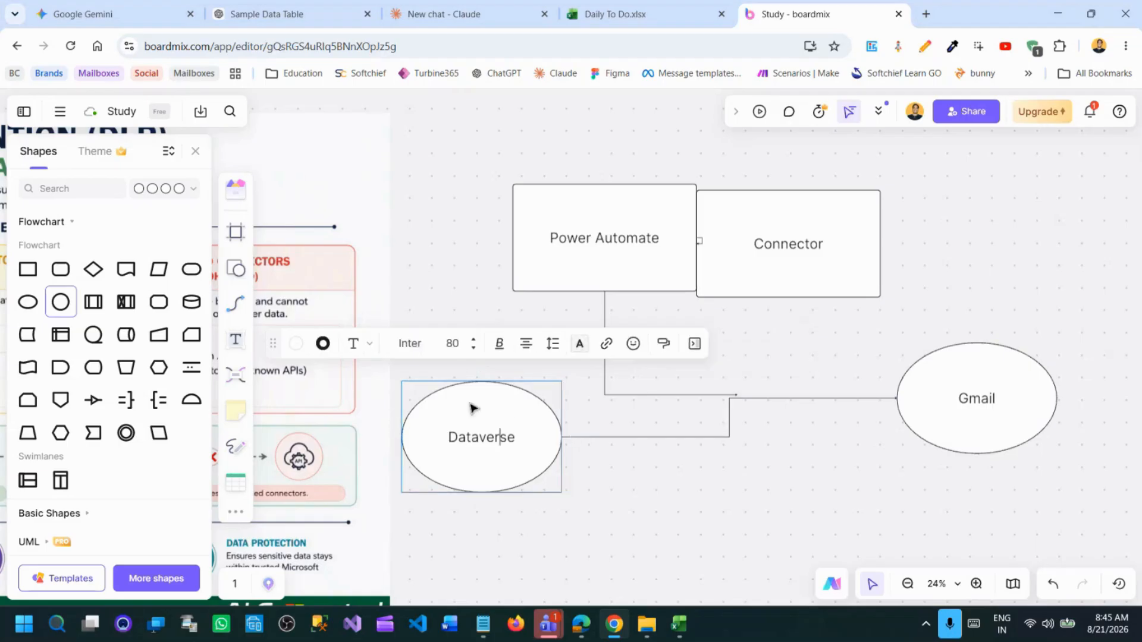
Attach the comment "Non business" to the Gmail ellipse.
{"action": "left_click", "coordinate": [969, 374]}
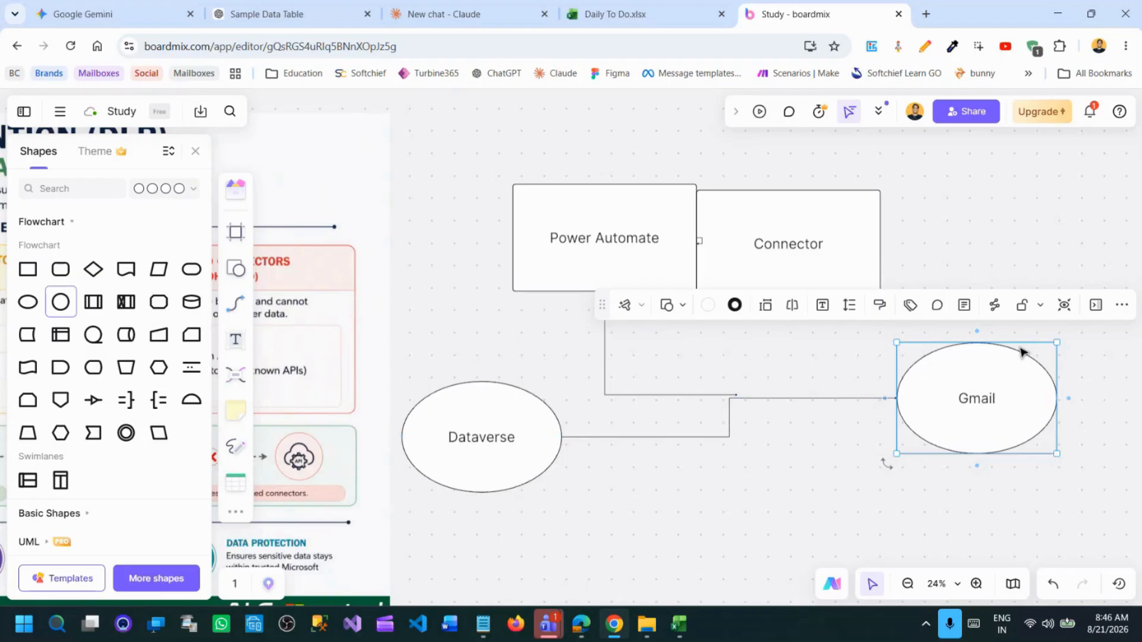
{"action": "left_click", "coordinate": [937, 305]}
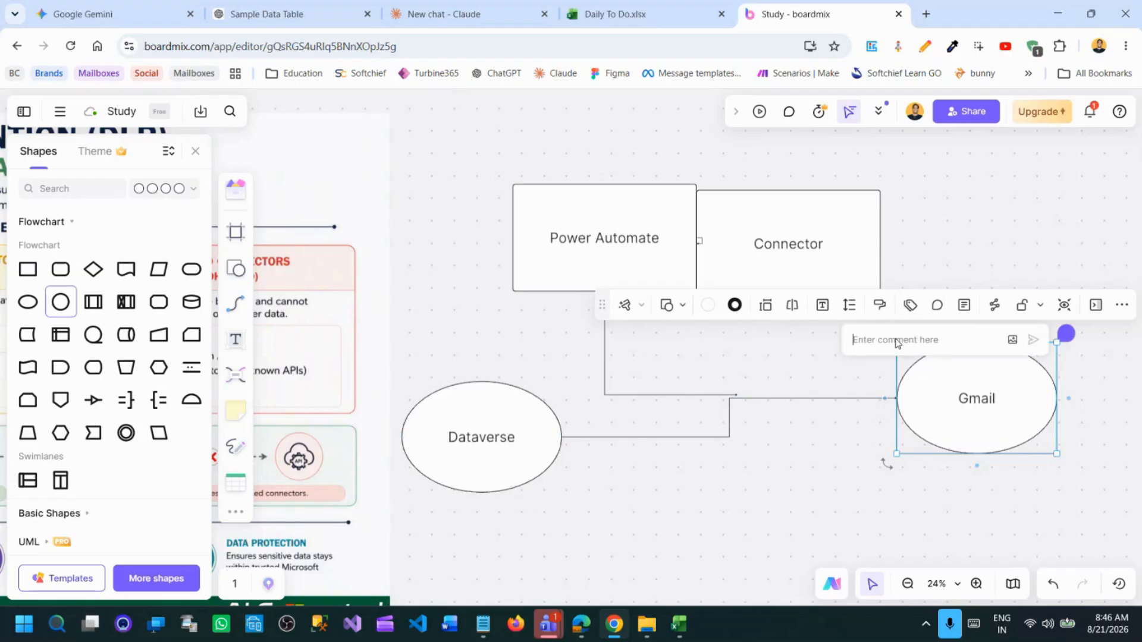
{"action": "type", "text": "No"}
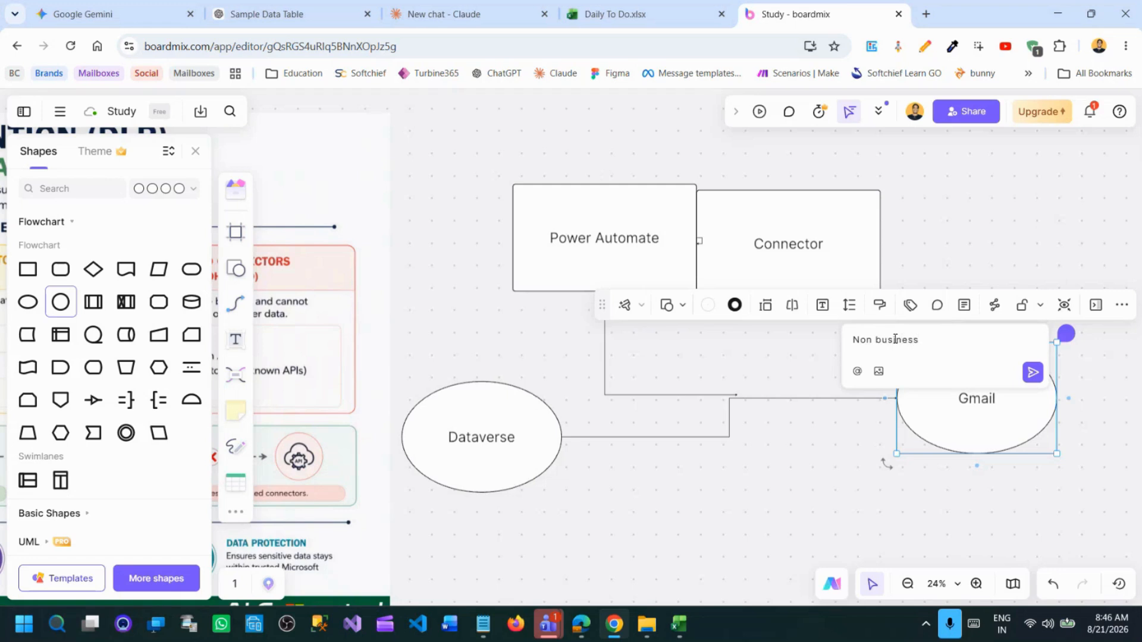
{"action": "type", "text": "n business"}
{"action": "key", "text": "Return"}
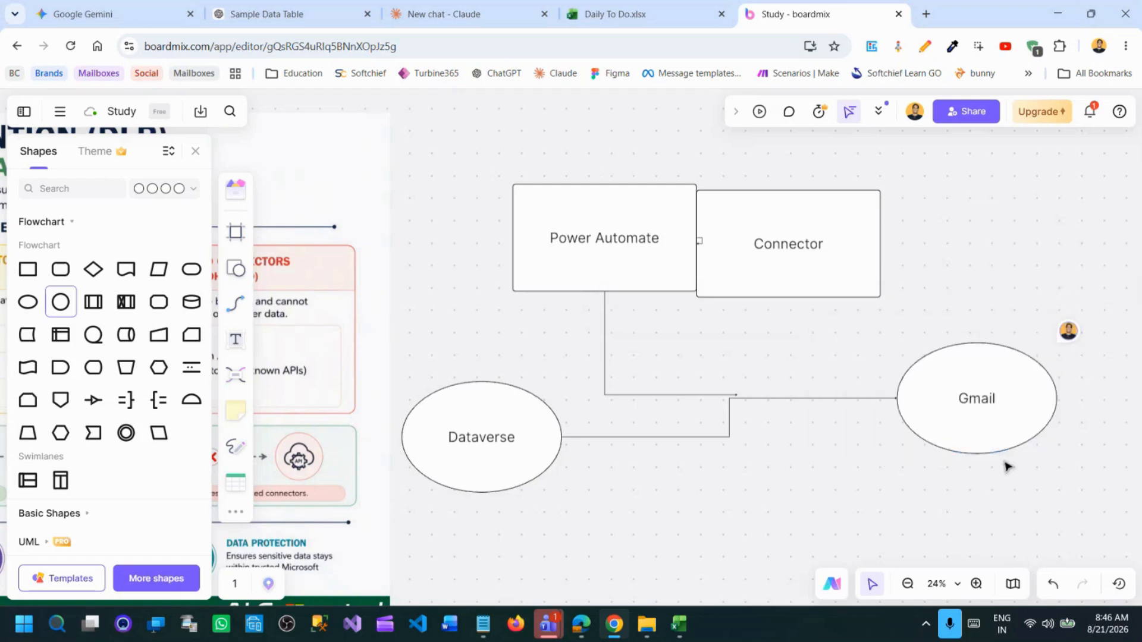
Add "Business Connector" under the Dataverse label in its ellipse and make the word "Dataverse" bold.
{"action": "double_click", "coordinate": [517, 433]}
{"action": "type", "text": "Business Conne"}
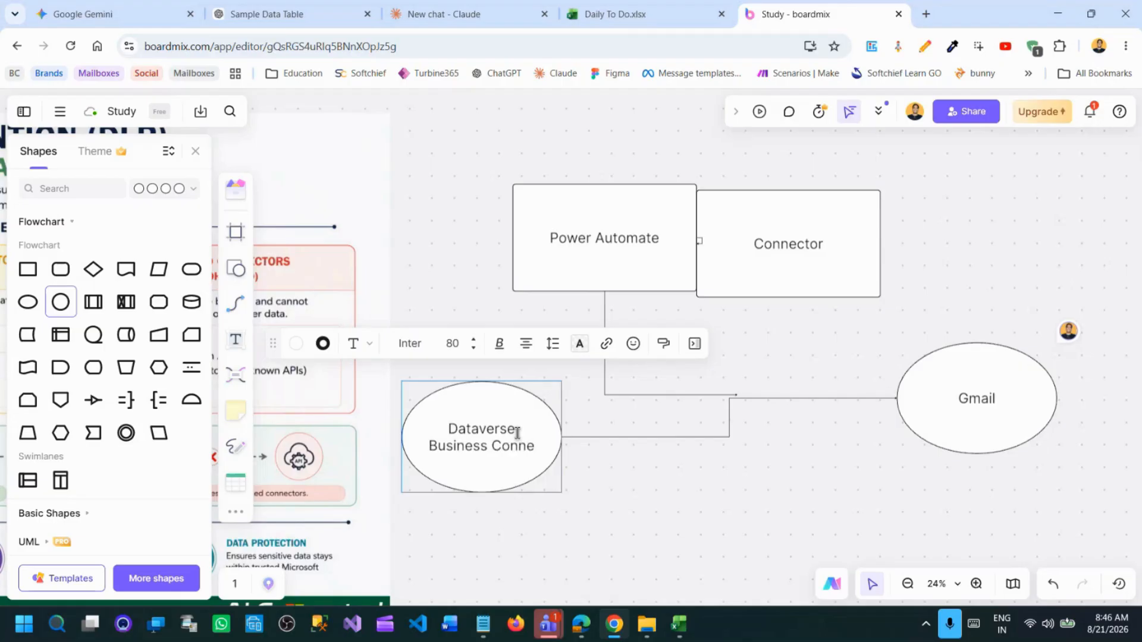
{"action": "type", "text": "ctor"}
{"action": "left_click", "coordinate": [474, 421]}
{"action": "double_click", "coordinate": [474, 421]}
{"action": "key", "text": "ctrl+b"}
Add "NOn-Business Connecor" under the Gmail label in its ellipse and make the word "Gmail" bold.
{"action": "left_click", "coordinate": [1005, 404]}
{"action": "double_click", "coordinate": [1013, 405]}
{"action": "type", "text": "NOn-Business Connecor"}
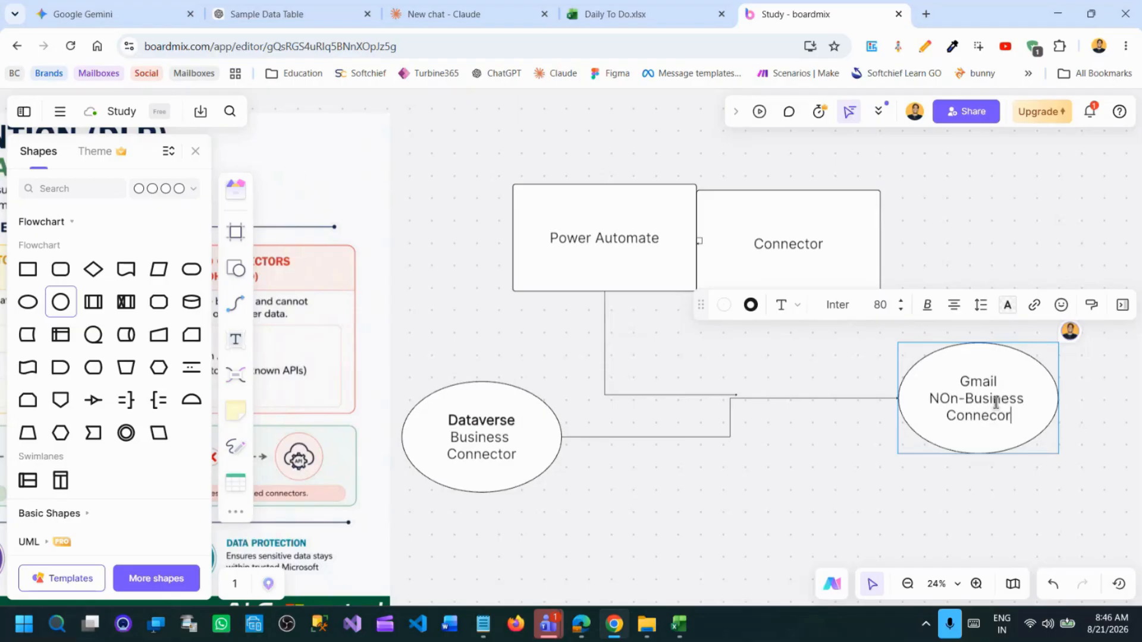
{"action": "double_click", "coordinate": [968, 382]}
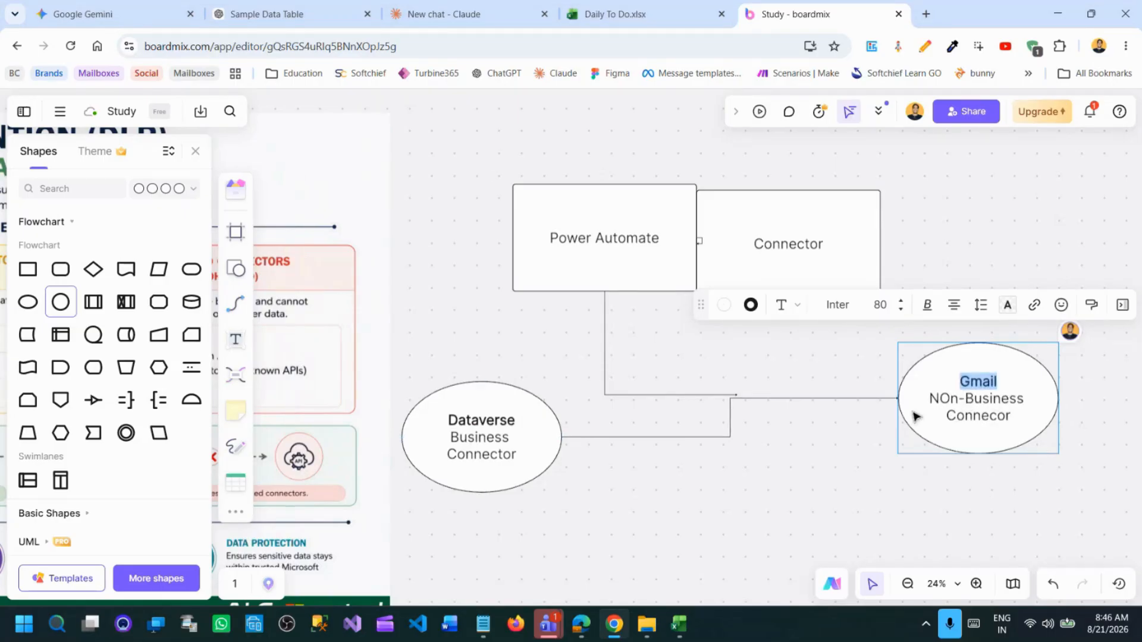
{"action": "left_click", "coordinate": [771, 421]}
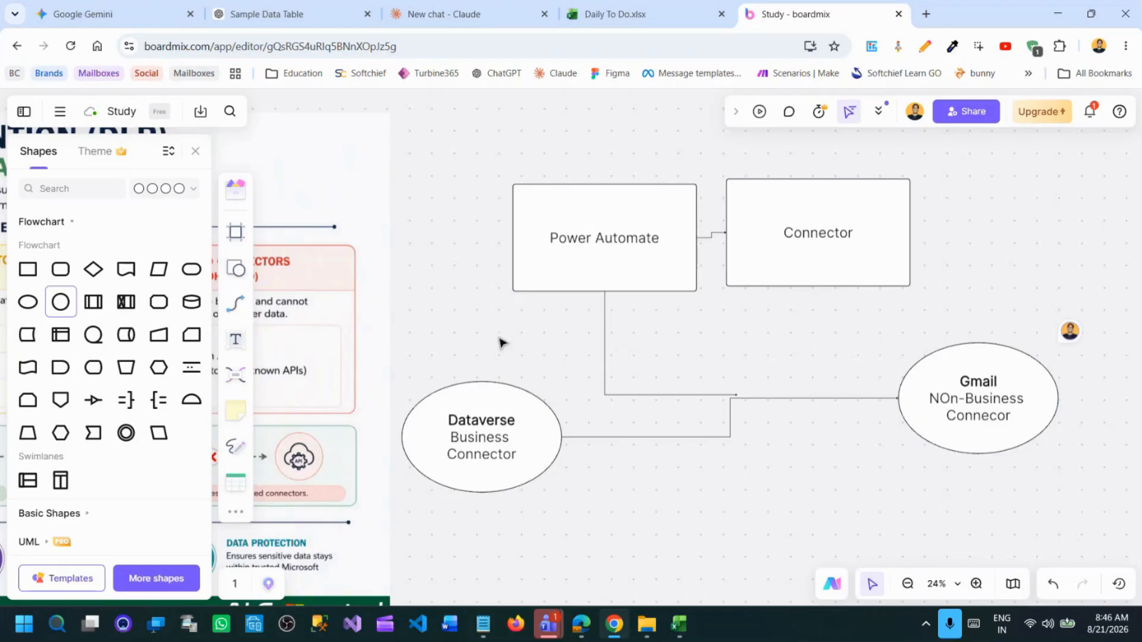
Review the connector categories and the allowed and blocked connections in the Data Loss Prevention infographic.
{"action": "left_click_drag", "start_coordinate": [502, 342], "coordinate": [1006, 302]}
{"action": "left_click_drag", "start_coordinate": [590, 409], "coordinate": [761, 326]}
{"action": "scroll", "coordinate": [761, 326], "scroll_direction": "down", "scroll_amount": 1}
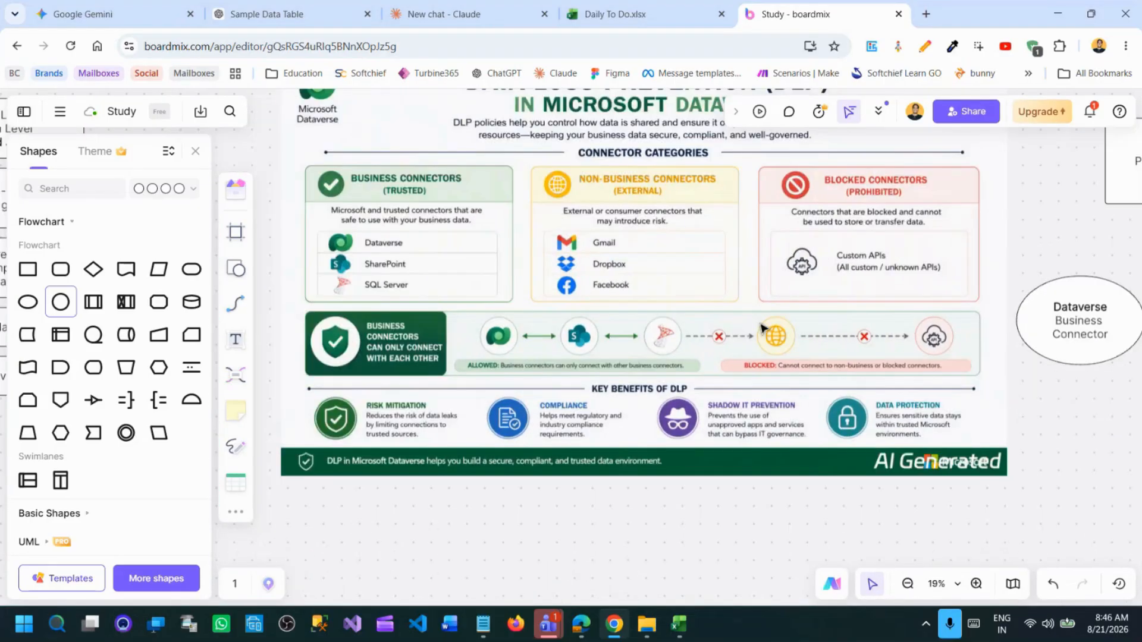
{"action": "scroll", "coordinate": [722, 339], "scroll_direction": "up", "scroll_amount": 1}
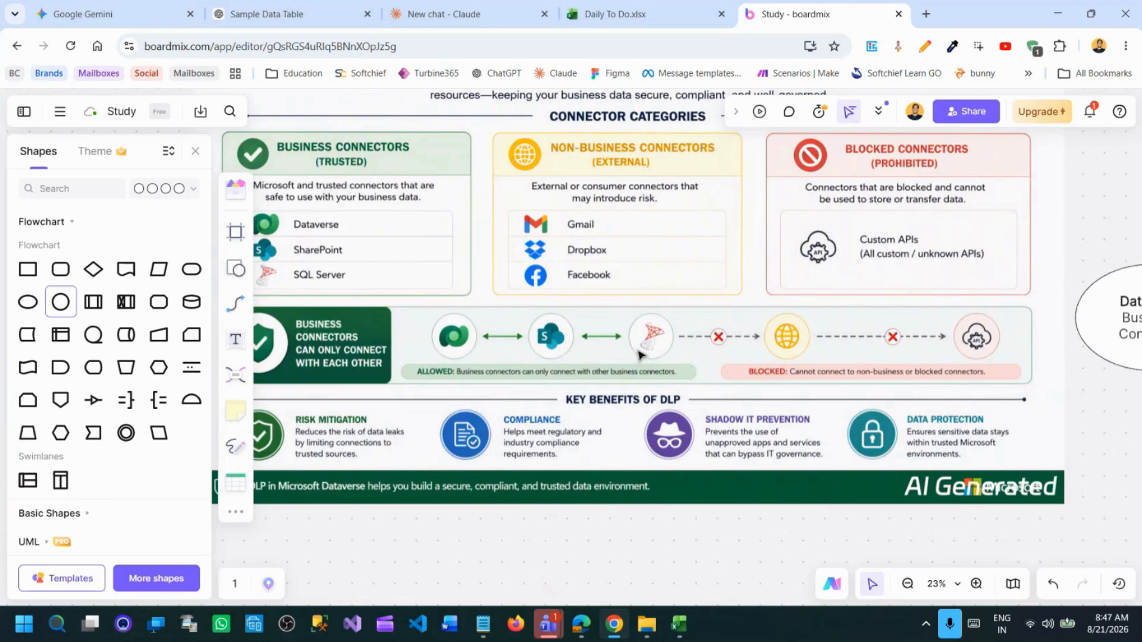
{"action": "scroll", "coordinate": [639, 355], "scroll_direction": "up", "scroll_amount": 3}
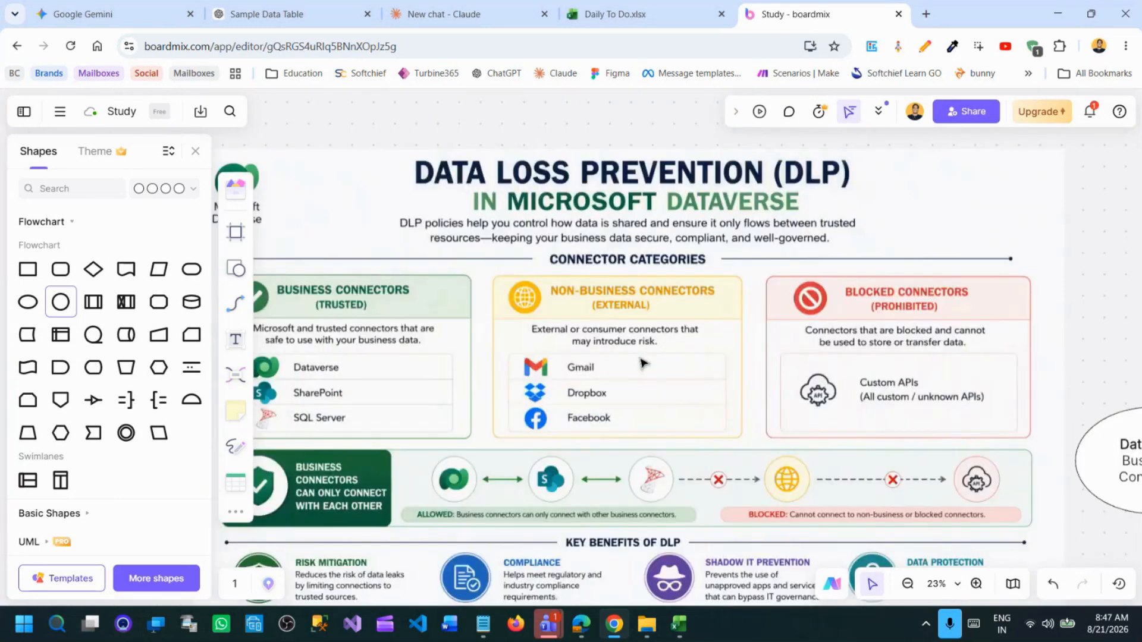
{"action": "scroll", "coordinate": [642, 324], "scroll_direction": "down", "scroll_amount": 1}
{"action": "scroll", "coordinate": [716, 332], "scroll_direction": "down", "scroll_amount": 2}
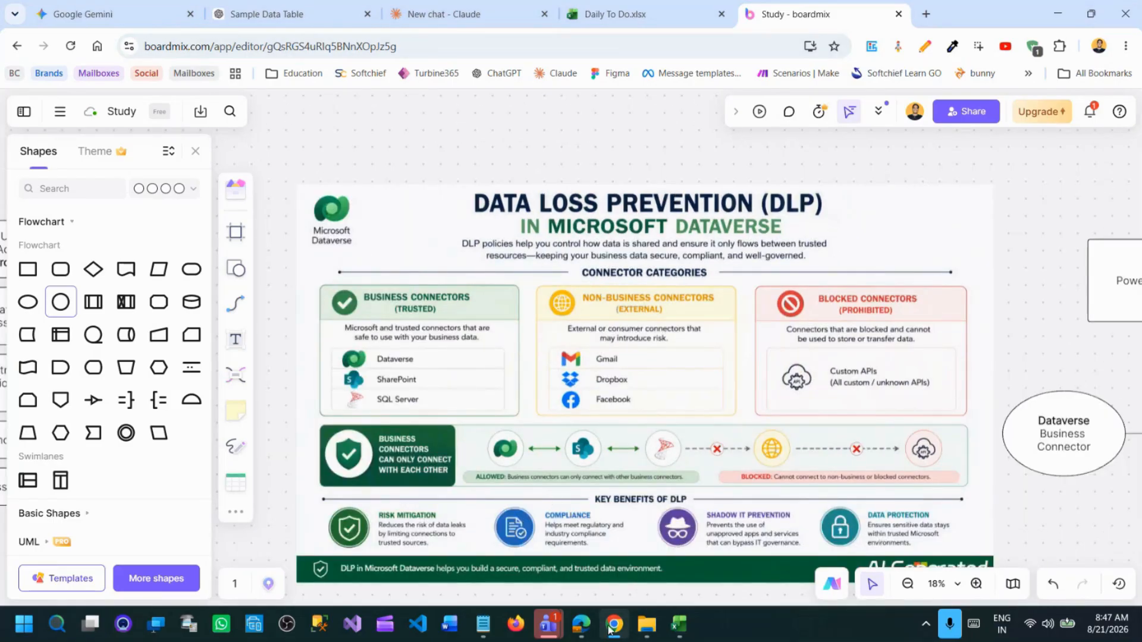
Switch to the Power Platform admin center in Edge and open the Data policy page under the data and privacy security settings.
{"action": "left_click", "coordinate": [580, 623]}
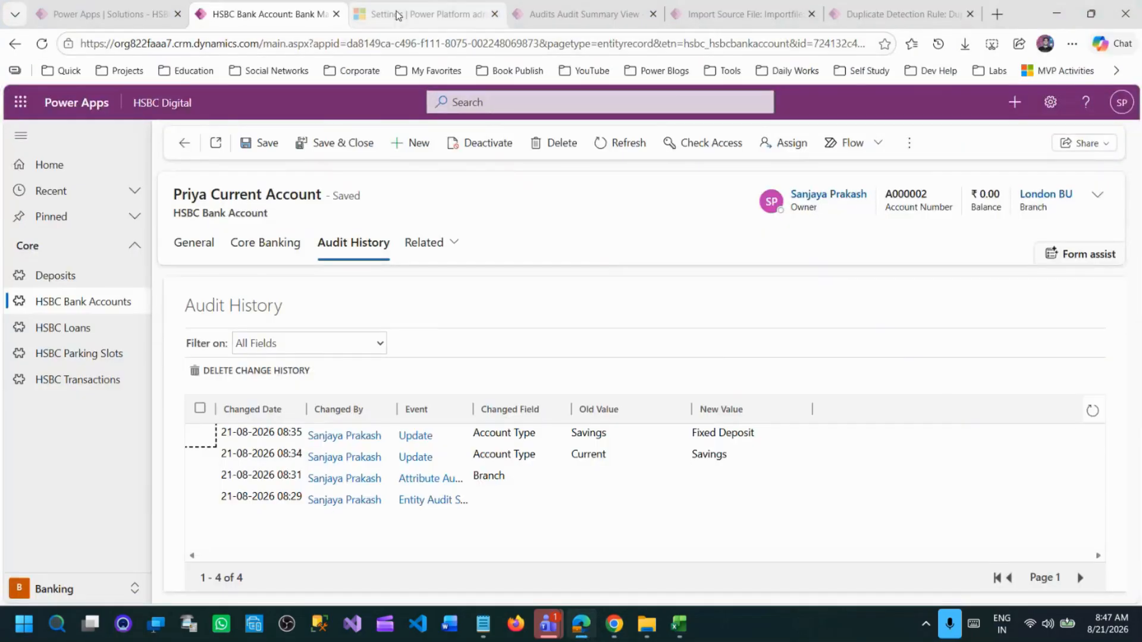
{"action": "left_click", "coordinate": [416, 14]}
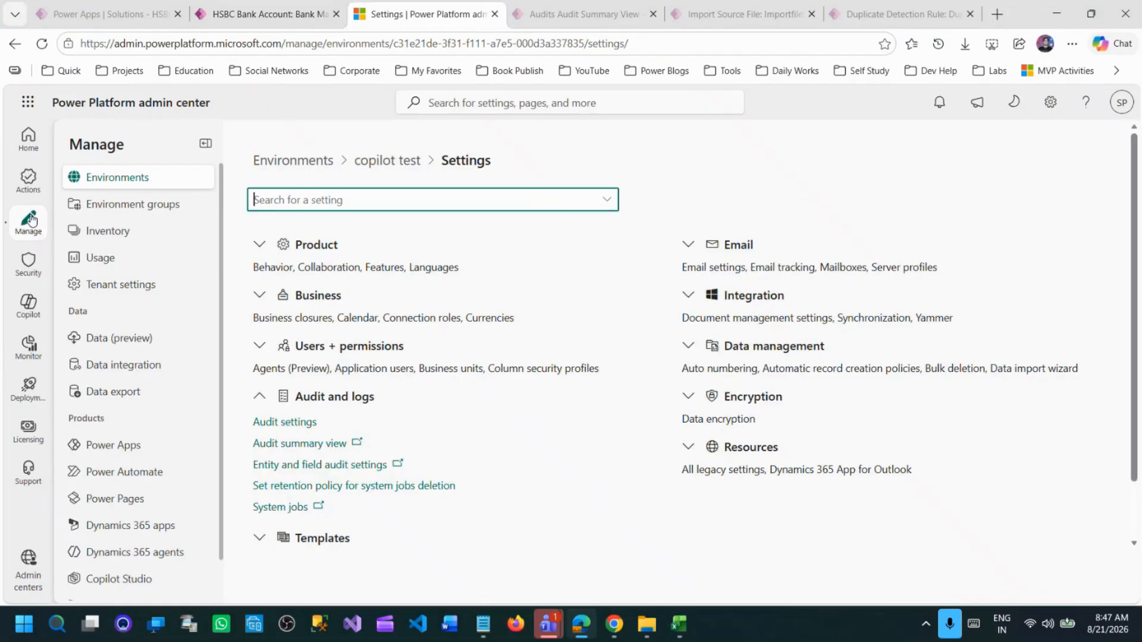
{"action": "left_click", "coordinate": [30, 266]}
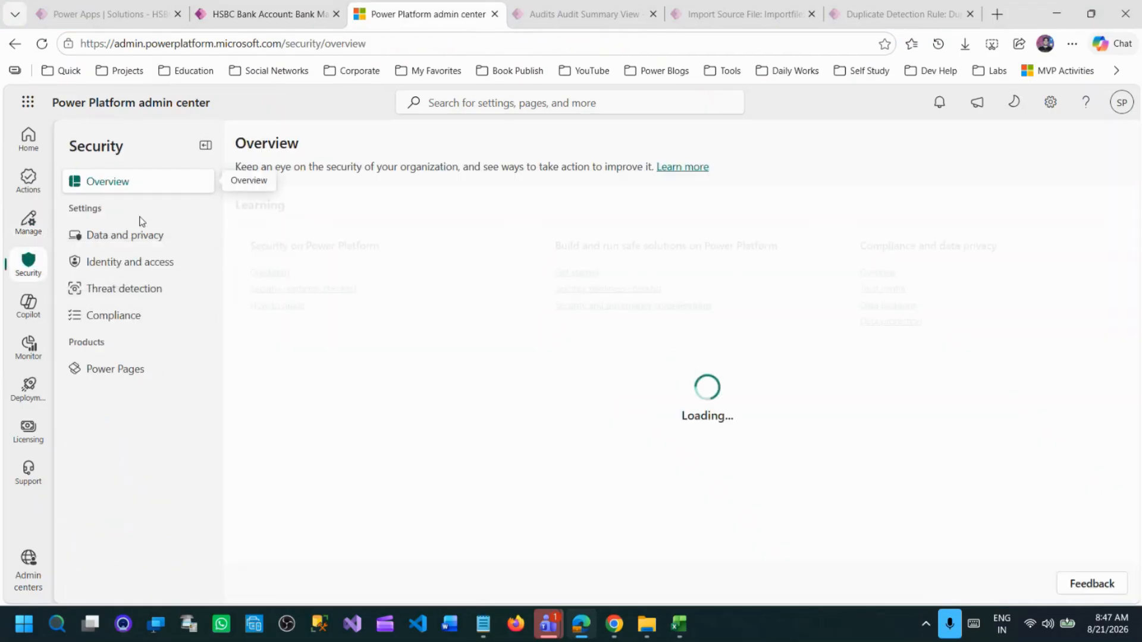
{"action": "left_click", "coordinate": [149, 238]}
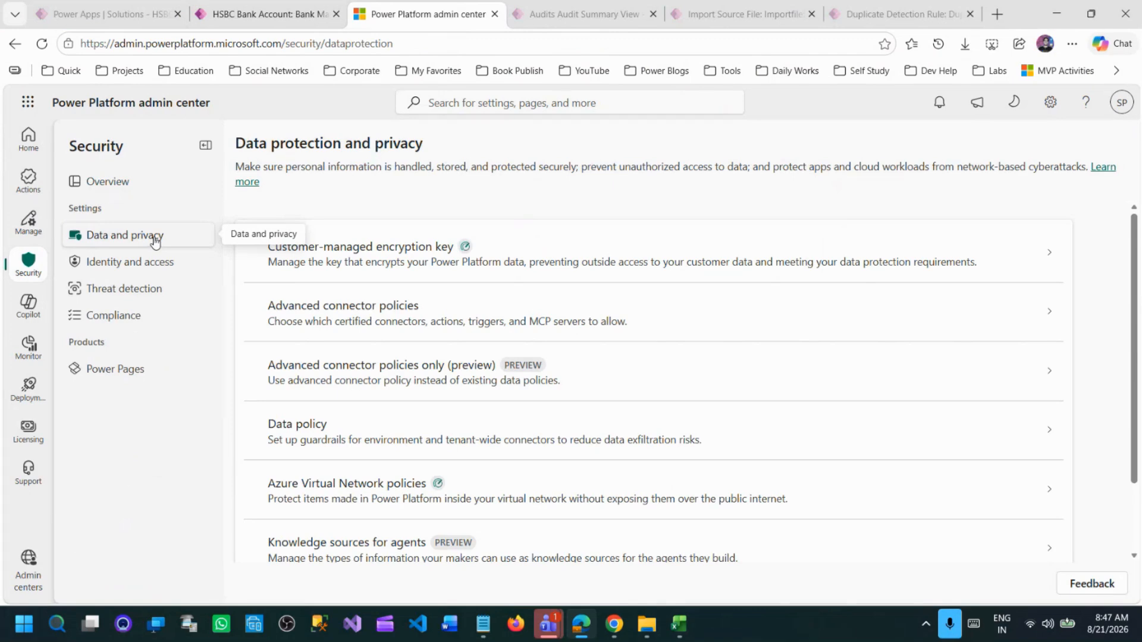
{"action": "left_click", "coordinate": [367, 431]}
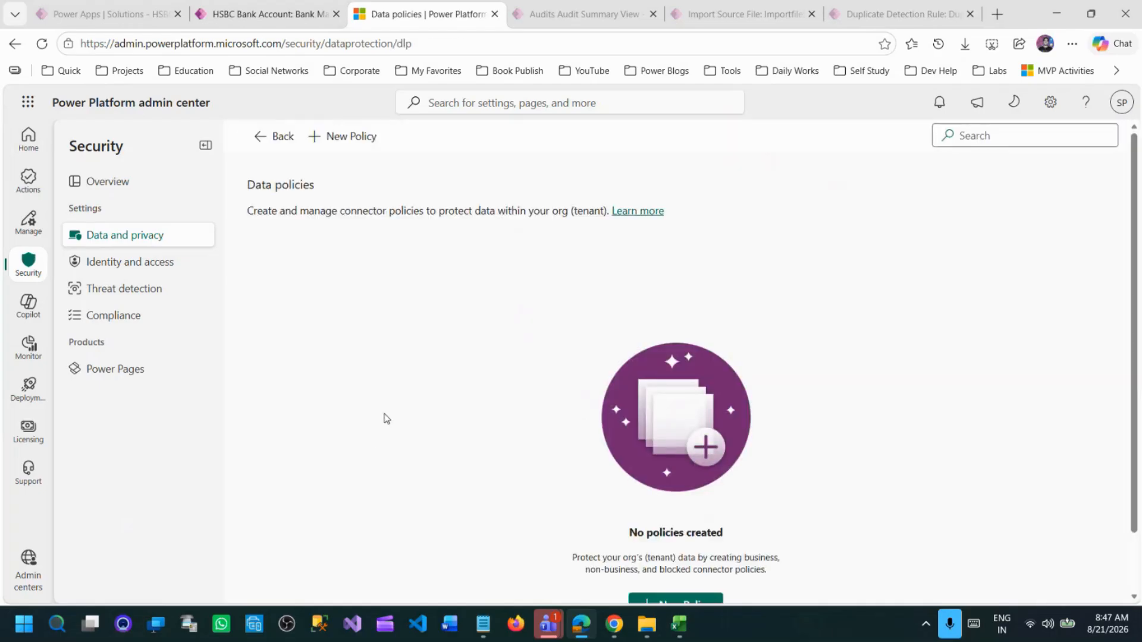
Create a new data policy named "HBC DLP Policy" and continue to the prebuilt connectors stage.
{"action": "left_click", "coordinate": [349, 137]}
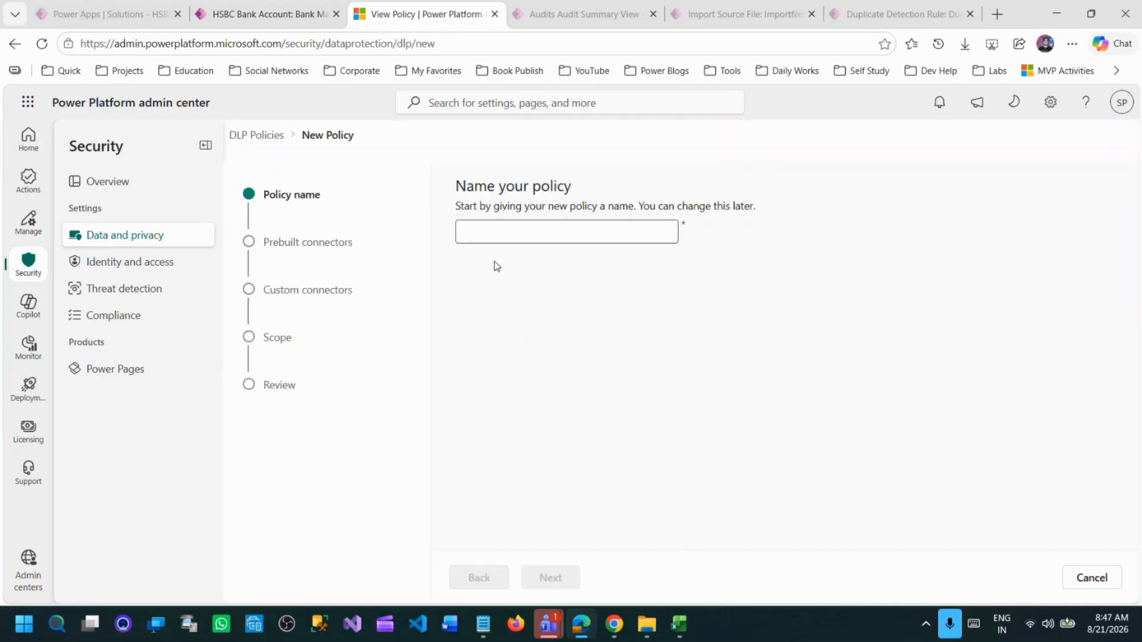
{"action": "left_click", "coordinate": [515, 231]}
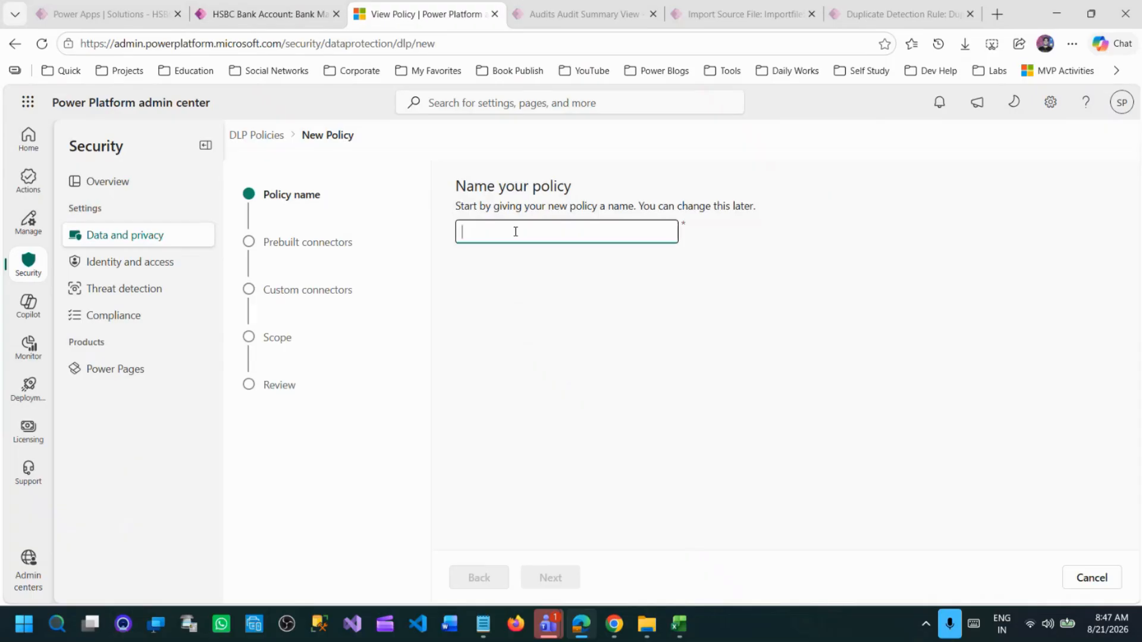
{"action": "type", "text": "H"}
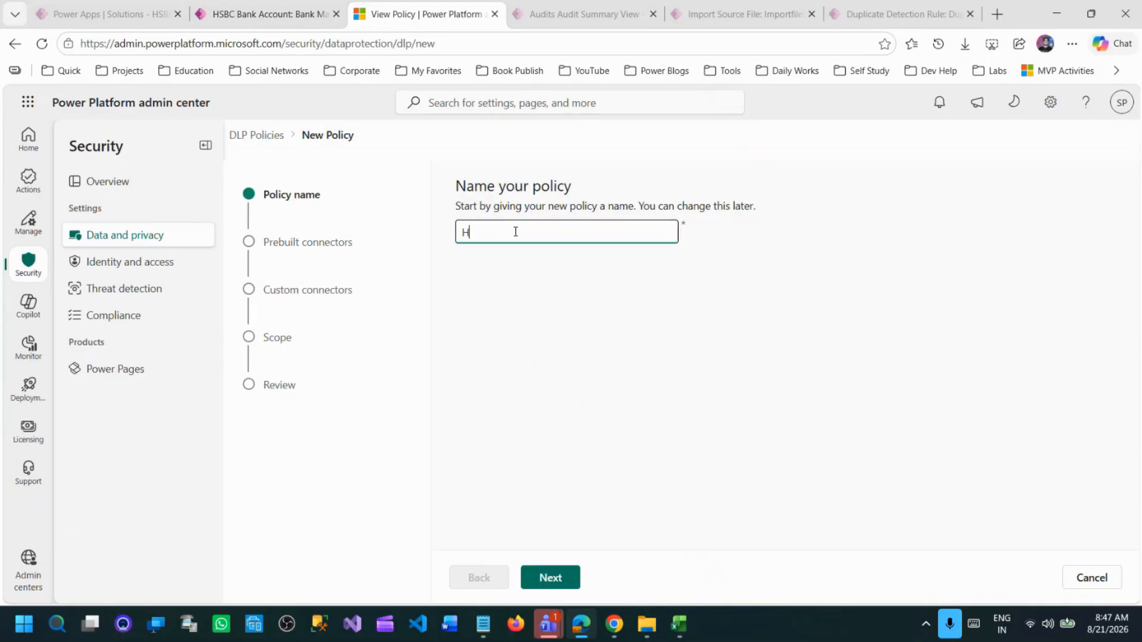
{"action": "type", "text": "BC DLP Policy"}
{"action": "left_click", "coordinate": [556, 577]}
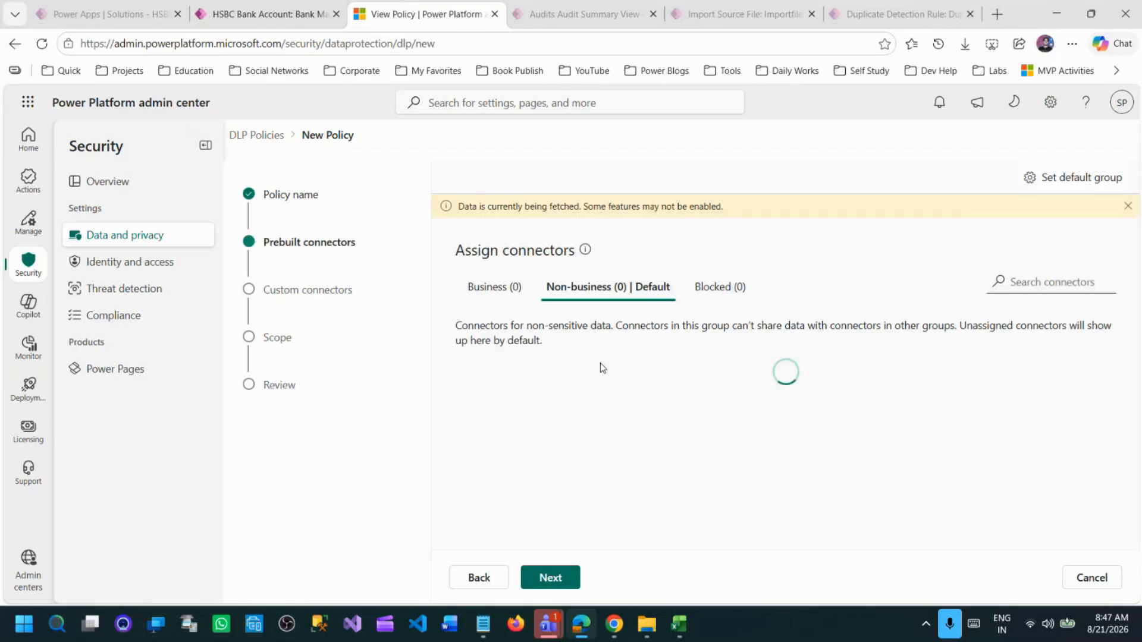
Review the connectors assigned to the Business and Non-business groups of the new policy.
{"action": "left_click_drag", "start_coordinate": [472, 250], "coordinate": [575, 250]}
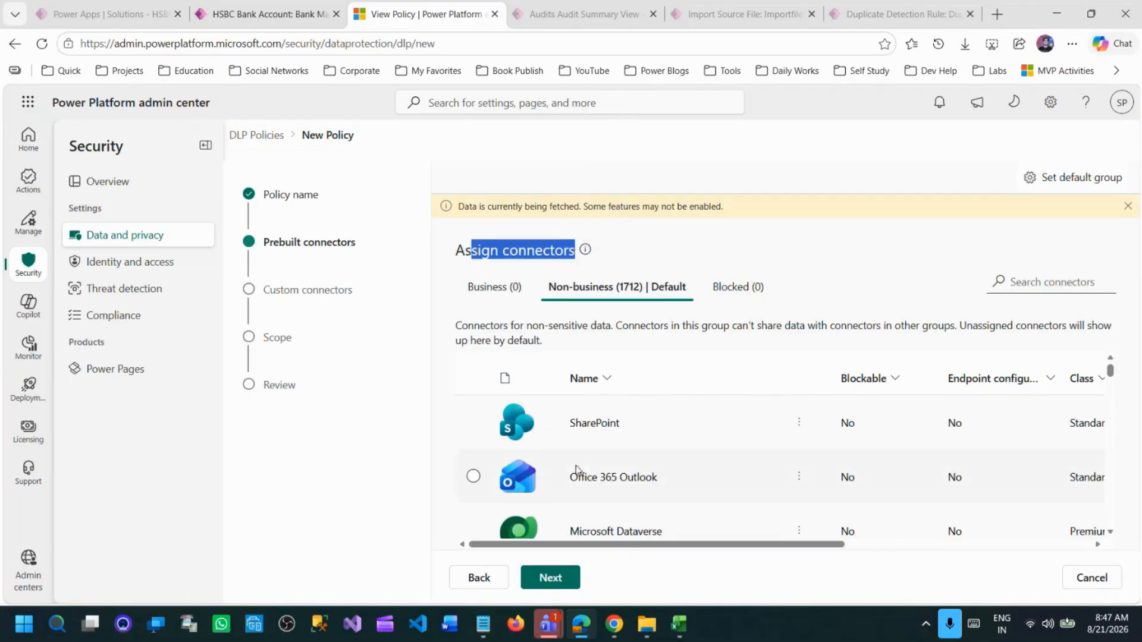
{"action": "left_click", "coordinate": [493, 288]}
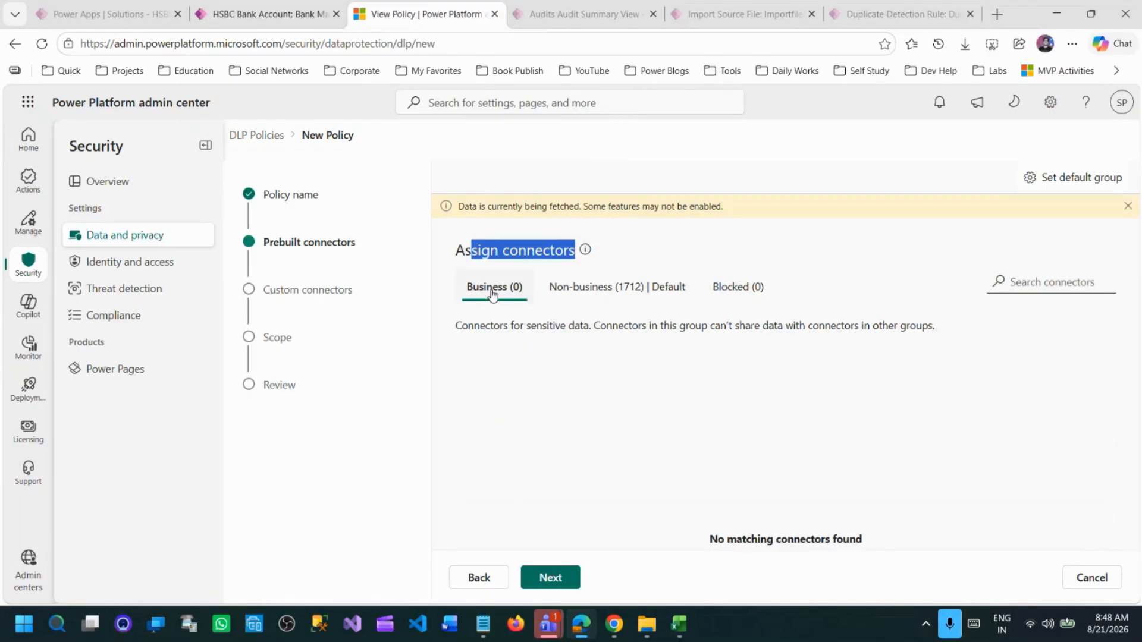
{"action": "left_click", "coordinate": [598, 289]}
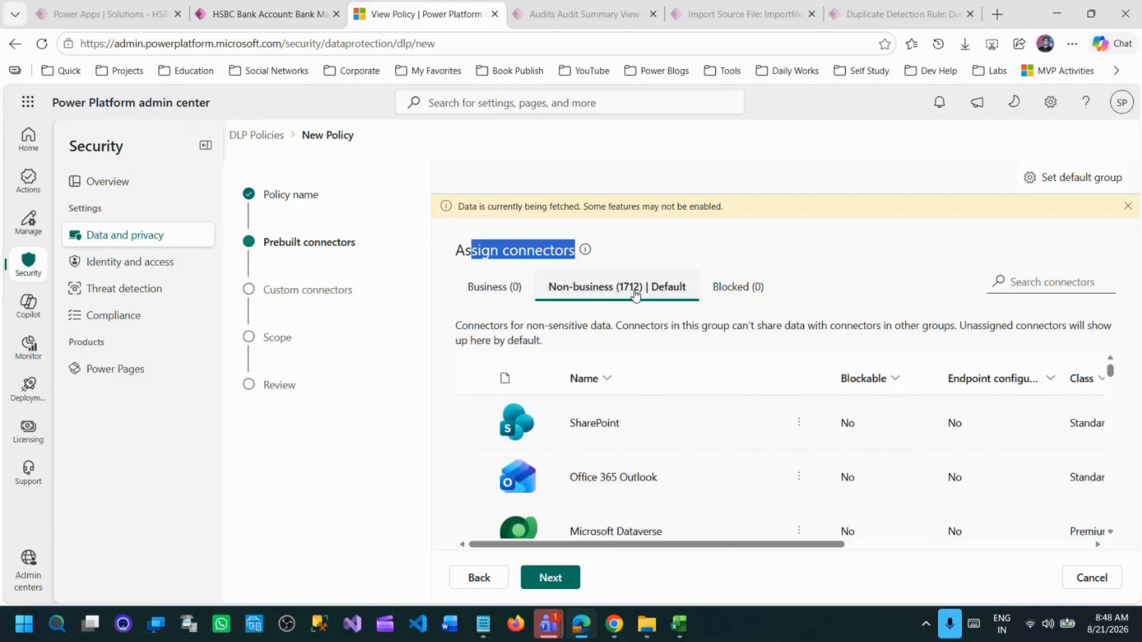
{"action": "scroll", "coordinate": [742, 454], "scroll_direction": "down", "scroll_amount": 5}
{"action": "scroll", "coordinate": [740, 449], "scroll_direction": "up", "scroll_amount": 3}
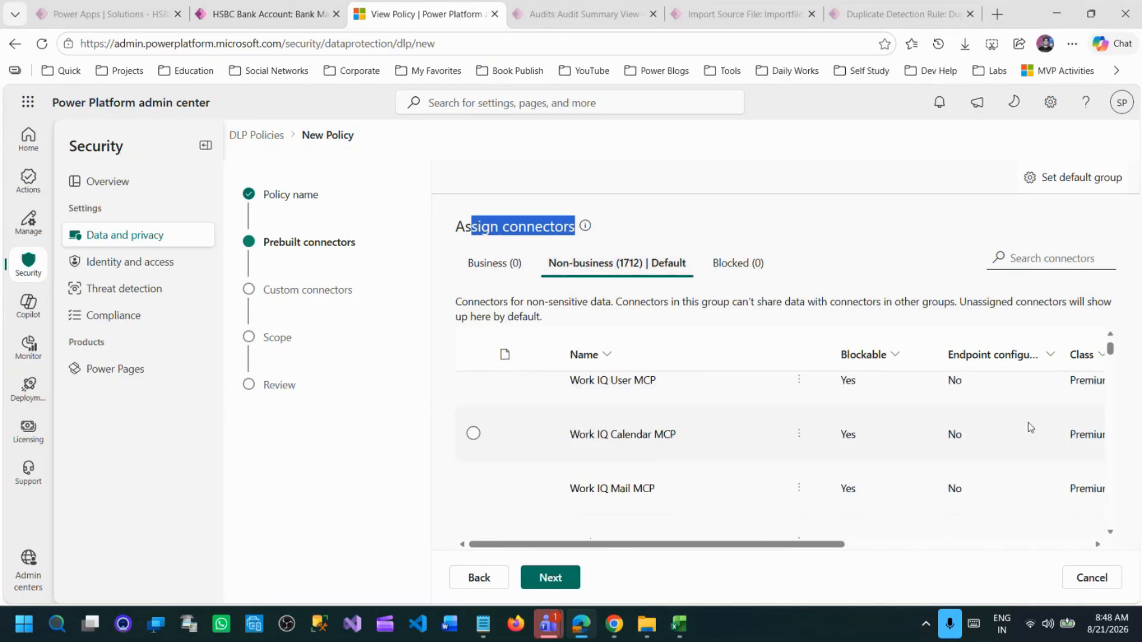
{"action": "mouse_move", "coordinate": [1110, 351]}
{"action": "left_mouse_down"}
{"action": "mouse_move", "coordinate": [1110, 425]}
{"action": "mouse_move", "coordinate": [1136, 537]}
{"action": "mouse_move", "coordinate": [1112, 494]}
{"action": "mouse_move", "coordinate": [1109, 366]}
{"action": "left_mouse_up"}
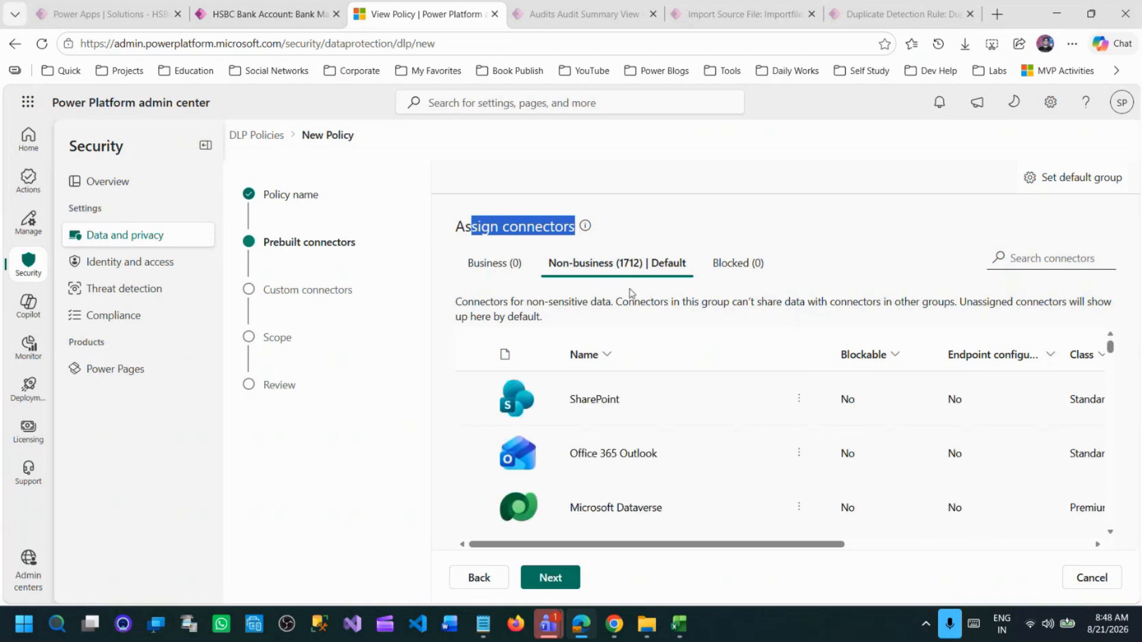
{"action": "scroll", "coordinate": [590, 422], "scroll_direction": "down", "scroll_amount": 5}
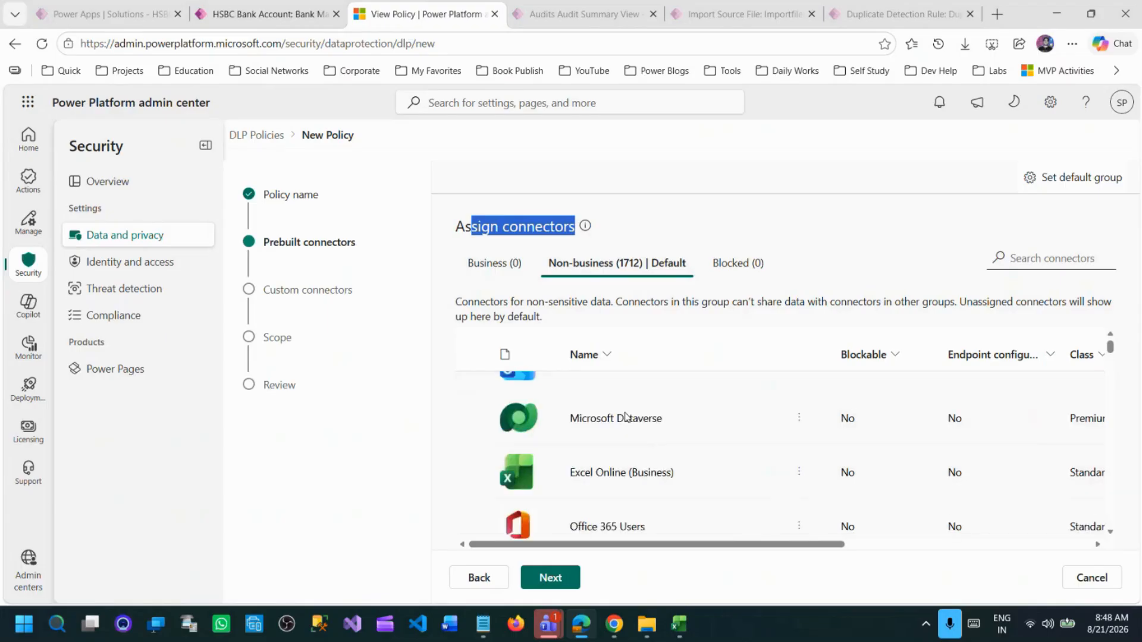
{"action": "scroll", "coordinate": [637, 438], "scroll_direction": "up", "scroll_amount": 5}
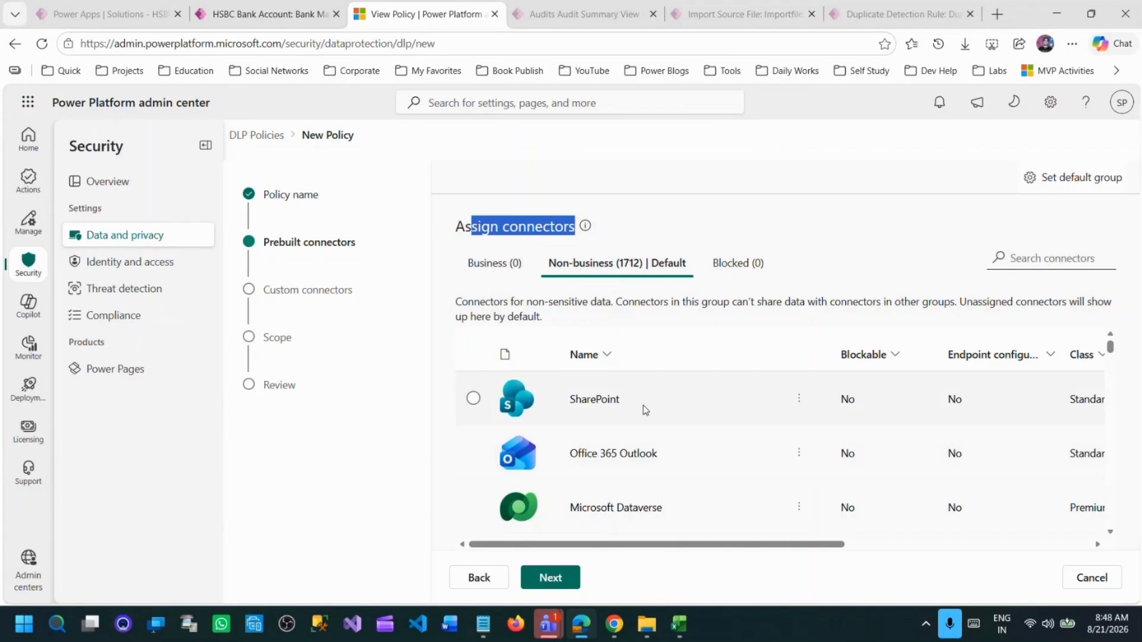
Move the SharePoint connector to the Business group and view that group's connectors.
{"action": "left_click", "coordinate": [798, 400]}
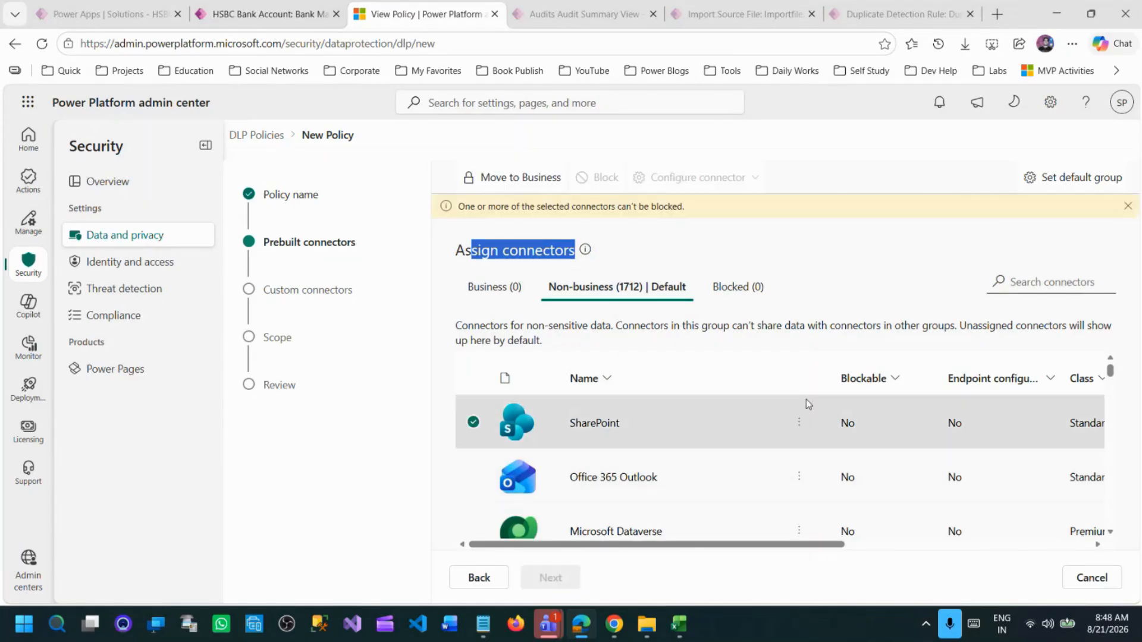
{"action": "left_click", "coordinate": [734, 444]}
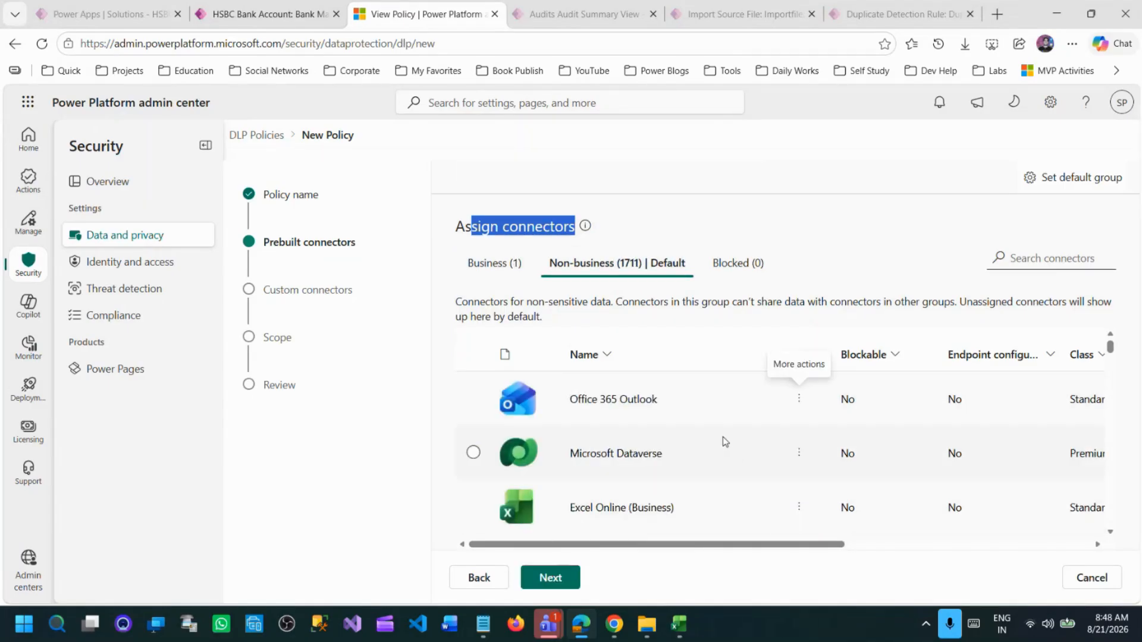
{"action": "left_click", "coordinate": [493, 266]}
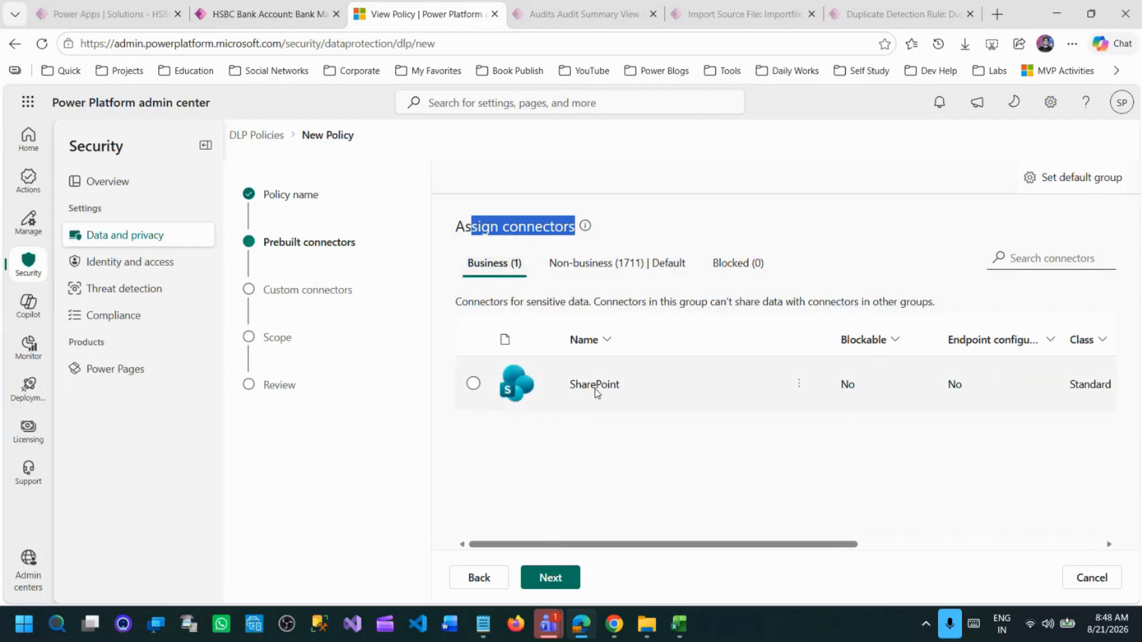
Move the Office 365 Outlook connector from Non-business to Business and view the Business group.
{"action": "left_click", "coordinate": [605, 272]}
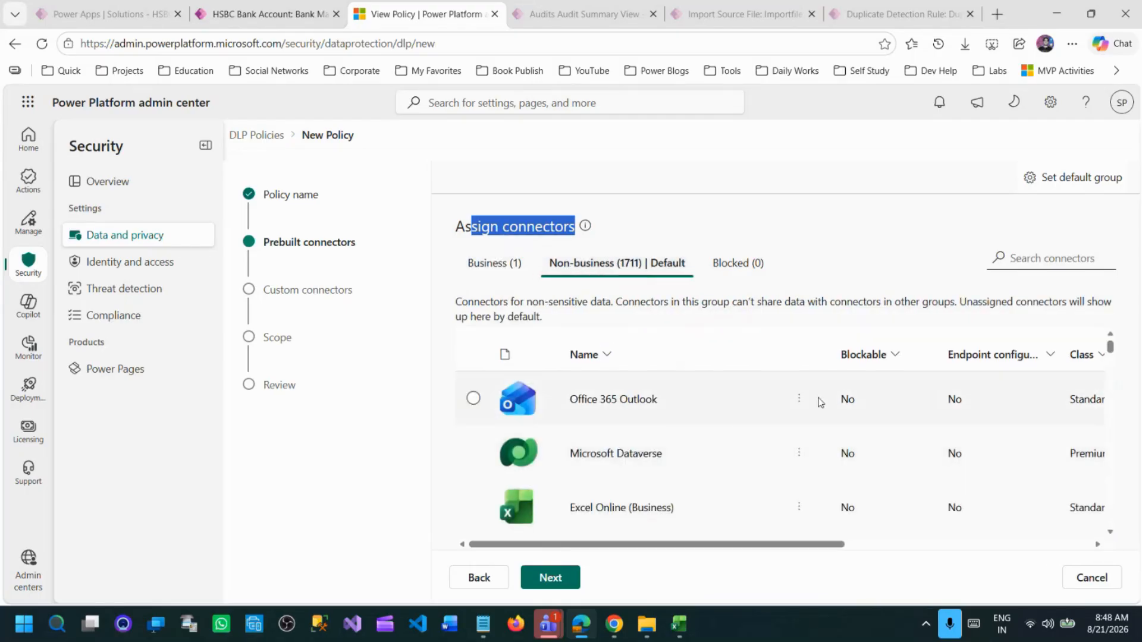
{"action": "left_click", "coordinate": [473, 398]}
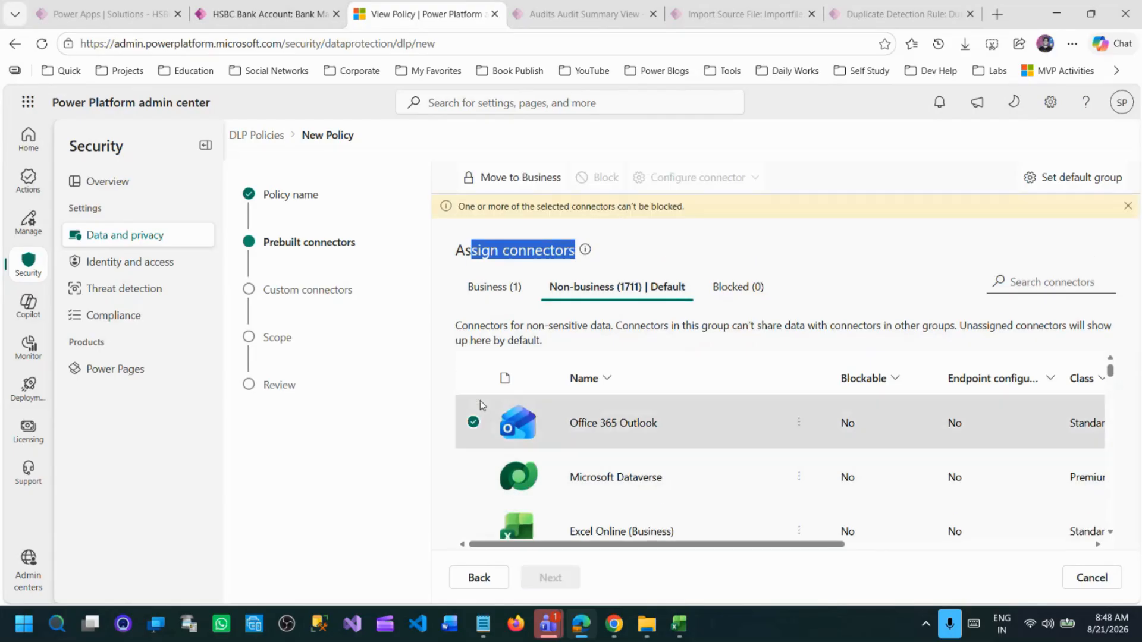
{"action": "left_click", "coordinate": [536, 189]}
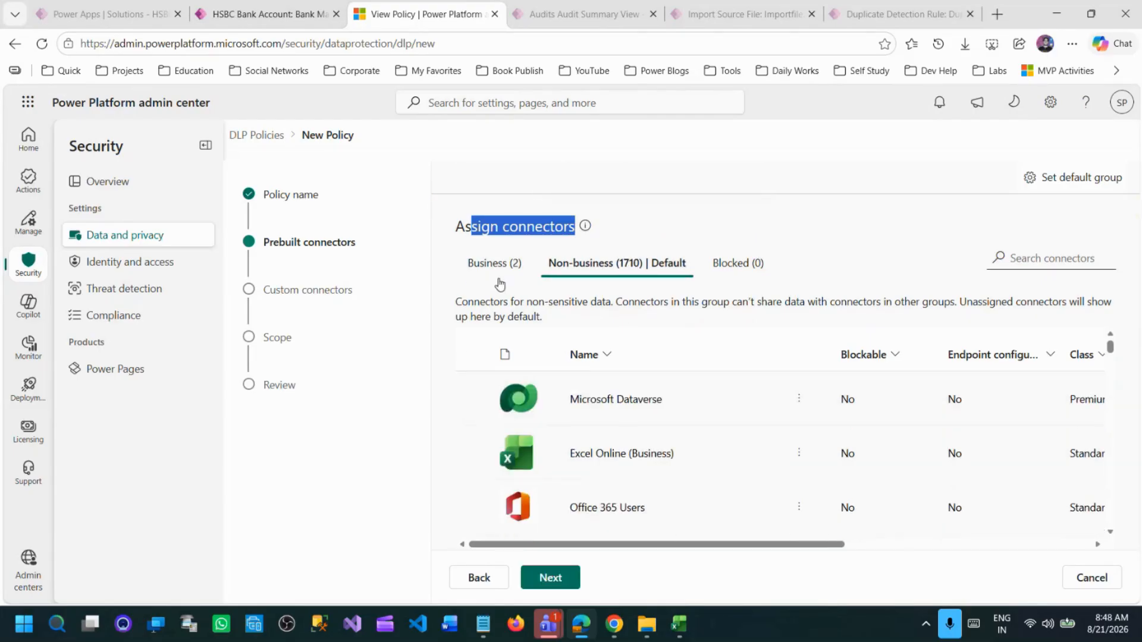
{"action": "left_click", "coordinate": [491, 264]}
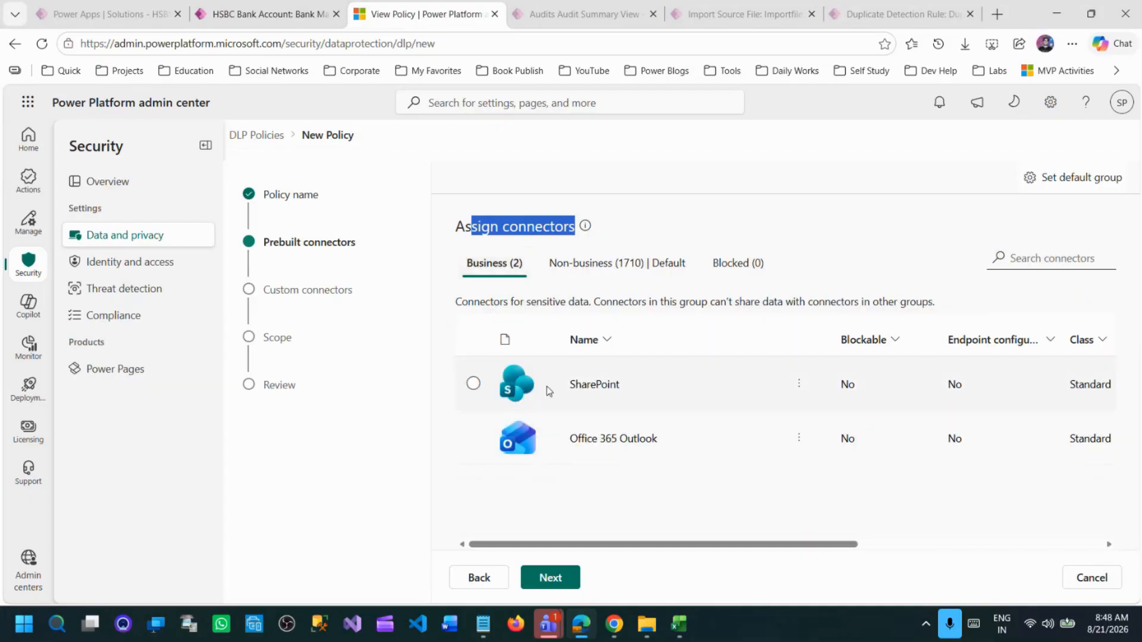
Move the Microsoft Dataverse, Excel Online (Business) and Office 365 Users connectors from Non-business to Business.
{"action": "left_click", "coordinate": [608, 269]}
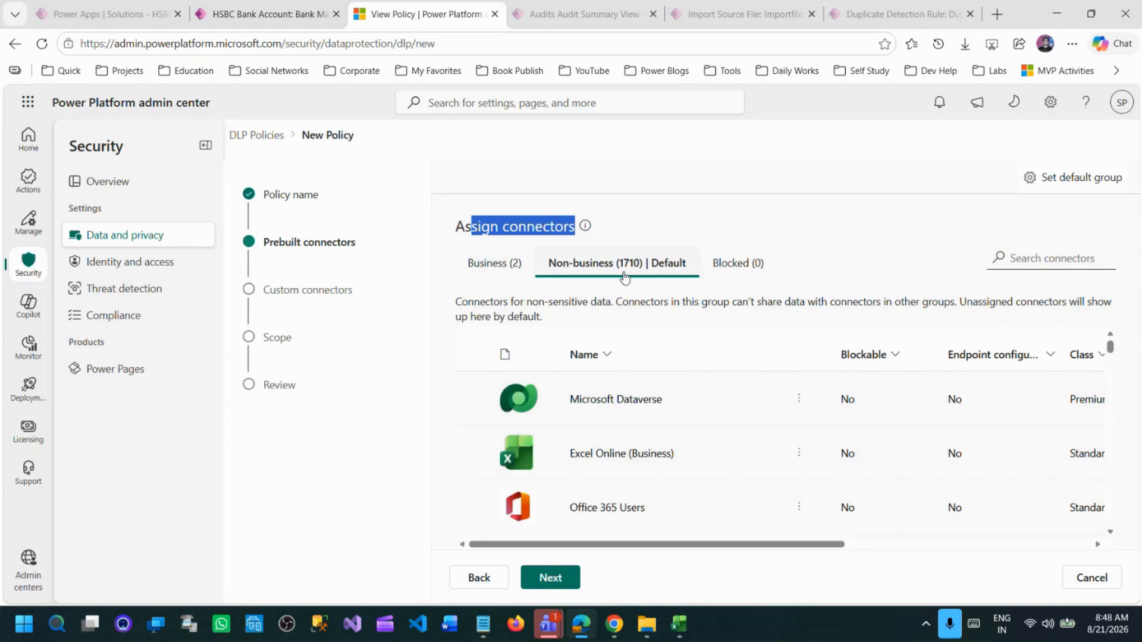
{"action": "left_click_drag", "start_coordinate": [526, 302], "coordinate": [611, 303]}
{"action": "left_click_drag", "start_coordinate": [692, 301], "coordinate": [960, 305]}
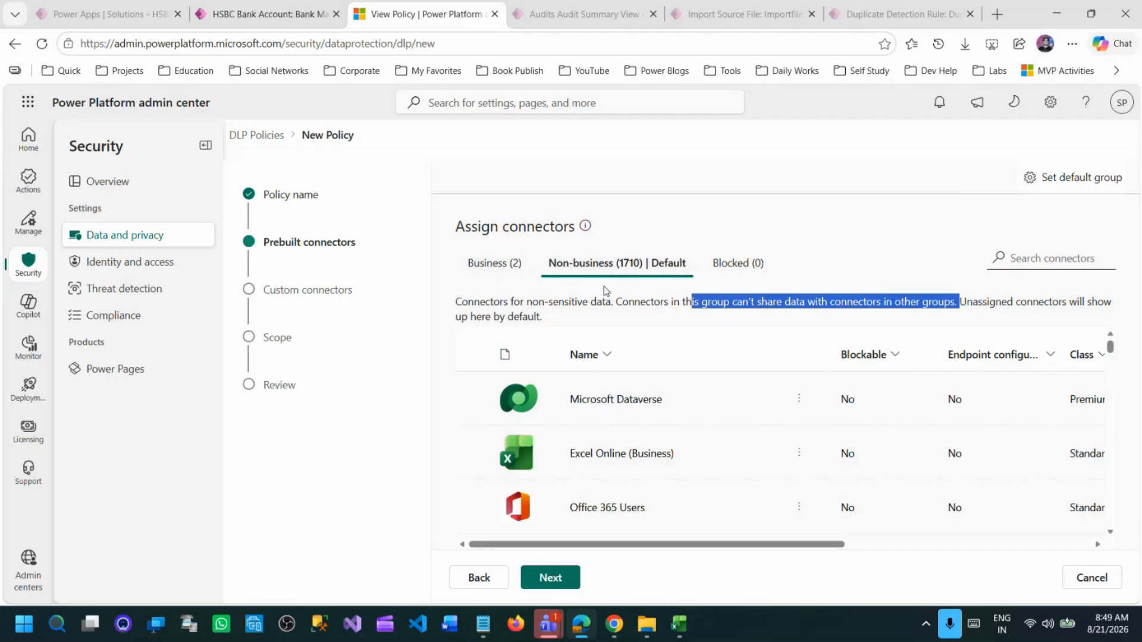
{"action": "left_click", "coordinate": [902, 303]}
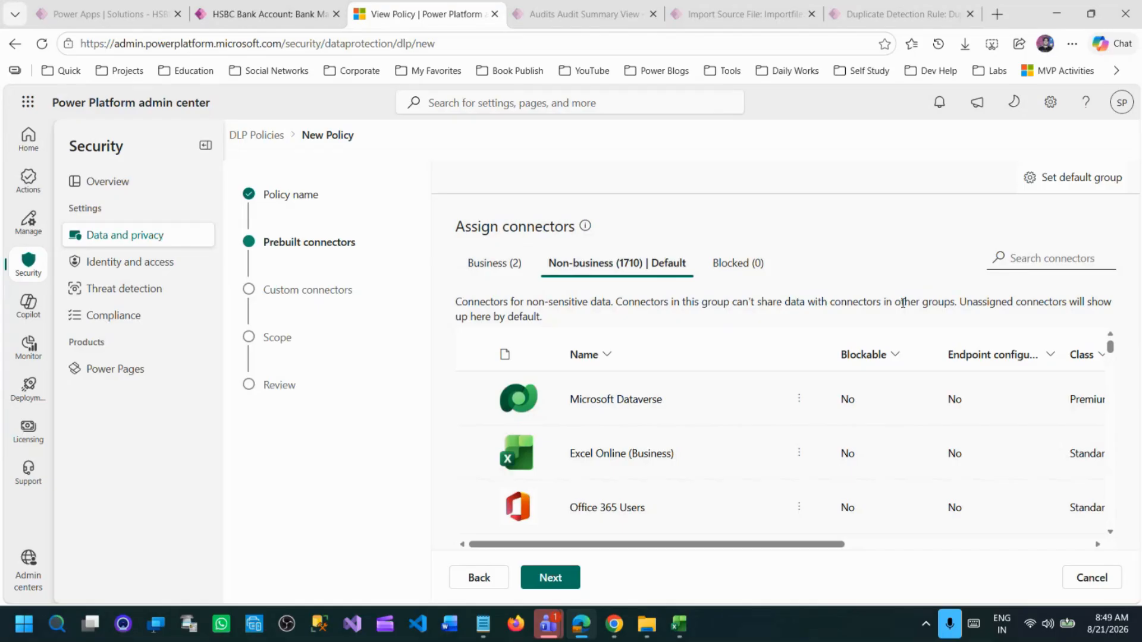
{"action": "left_click", "coordinate": [803, 400]}
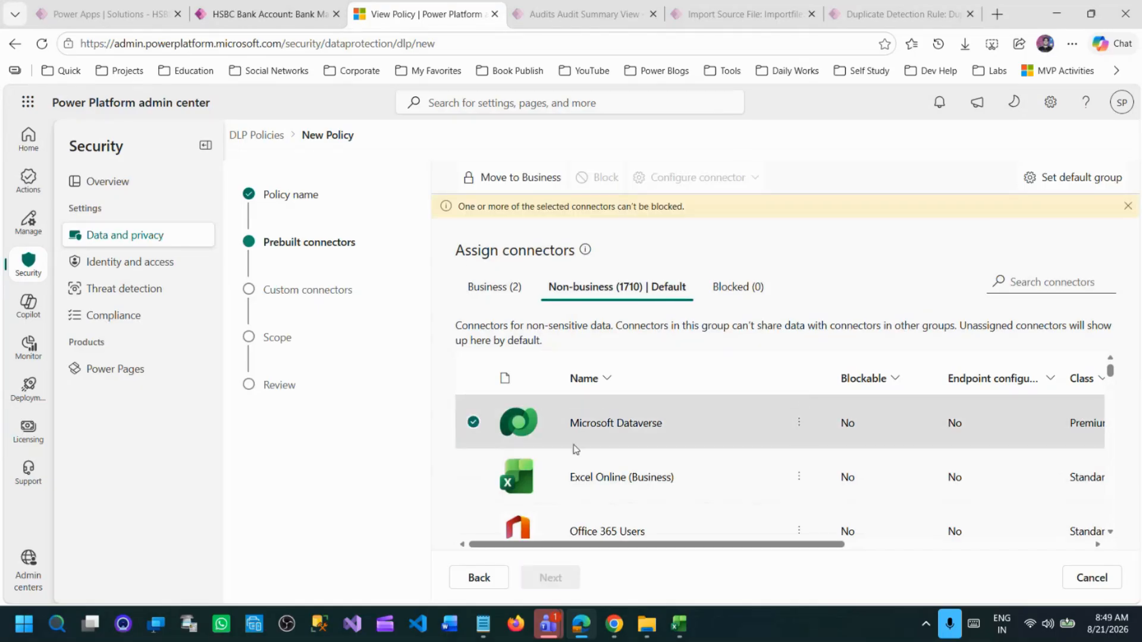
{"action": "left_click", "coordinate": [523, 177]}
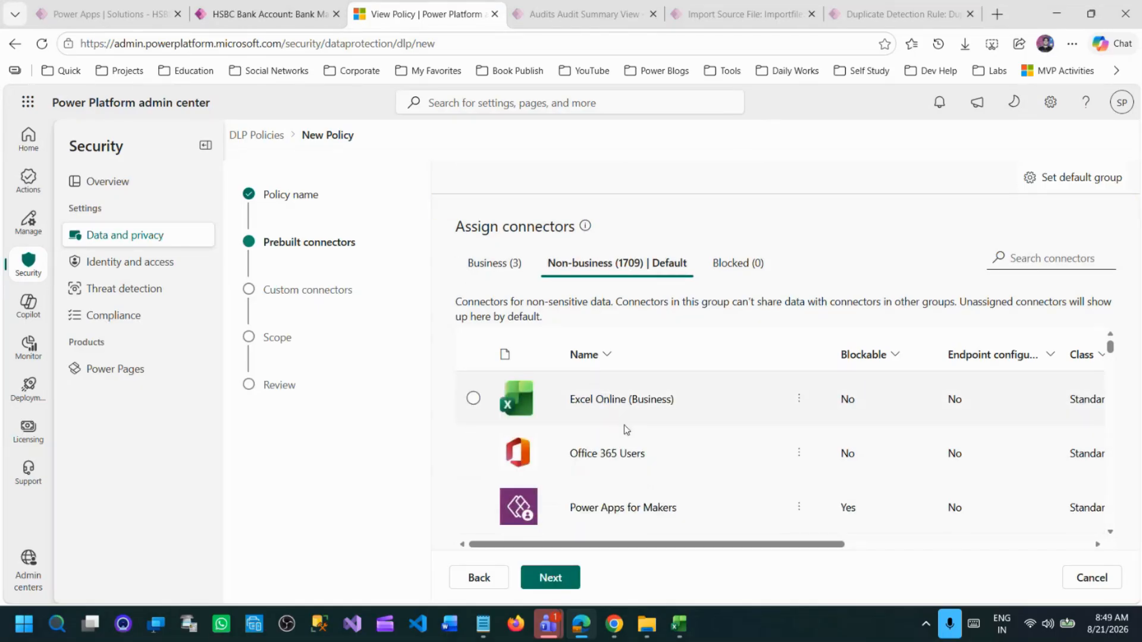
{"action": "left_click", "coordinate": [474, 399]}
{"action": "left_click", "coordinate": [510, 178]}
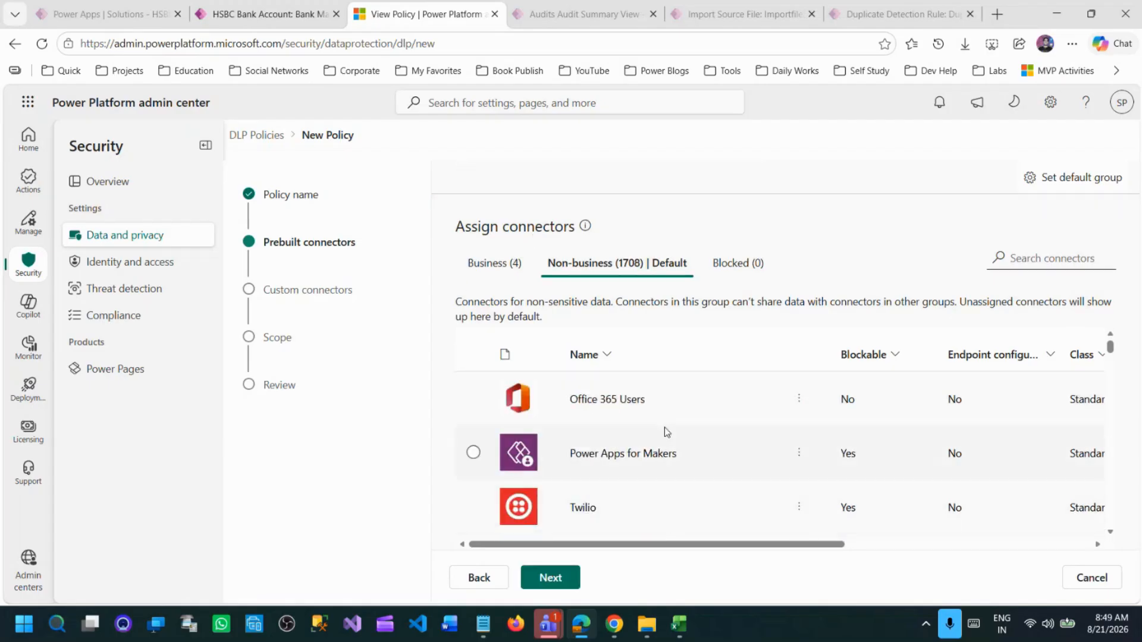
{"action": "left_click", "coordinate": [473, 399]}
{"action": "left_click", "coordinate": [508, 178]}
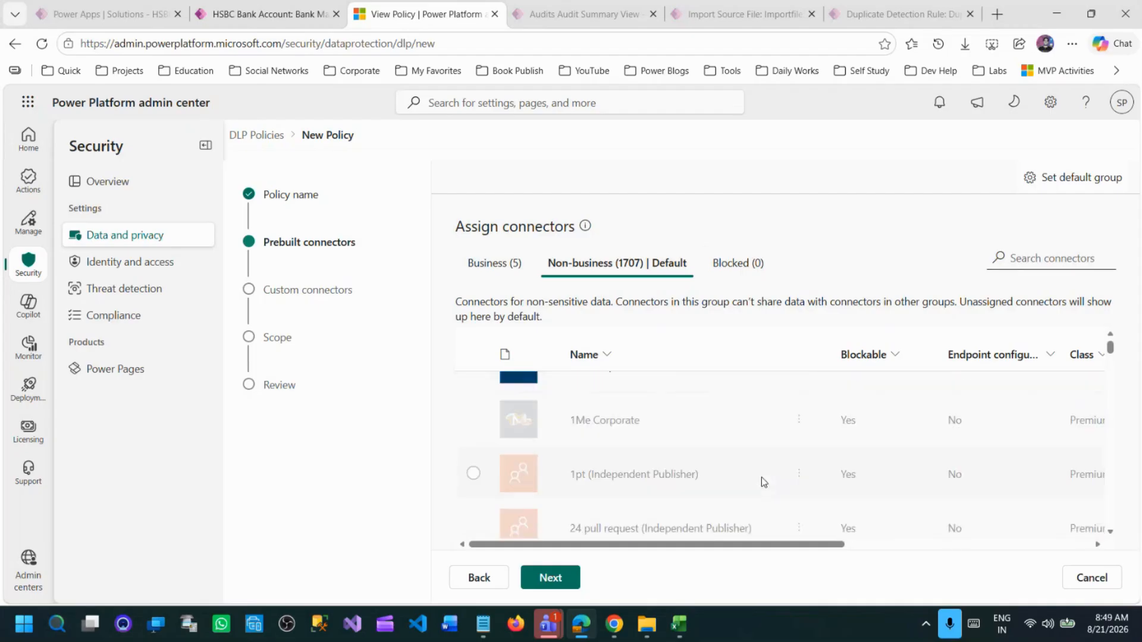
Find the Gmail connector with the search term "gma", block it and view the Blocked group.
{"action": "left_click", "coordinate": [1037, 258]}
{"action": "type", "text": "gma"}
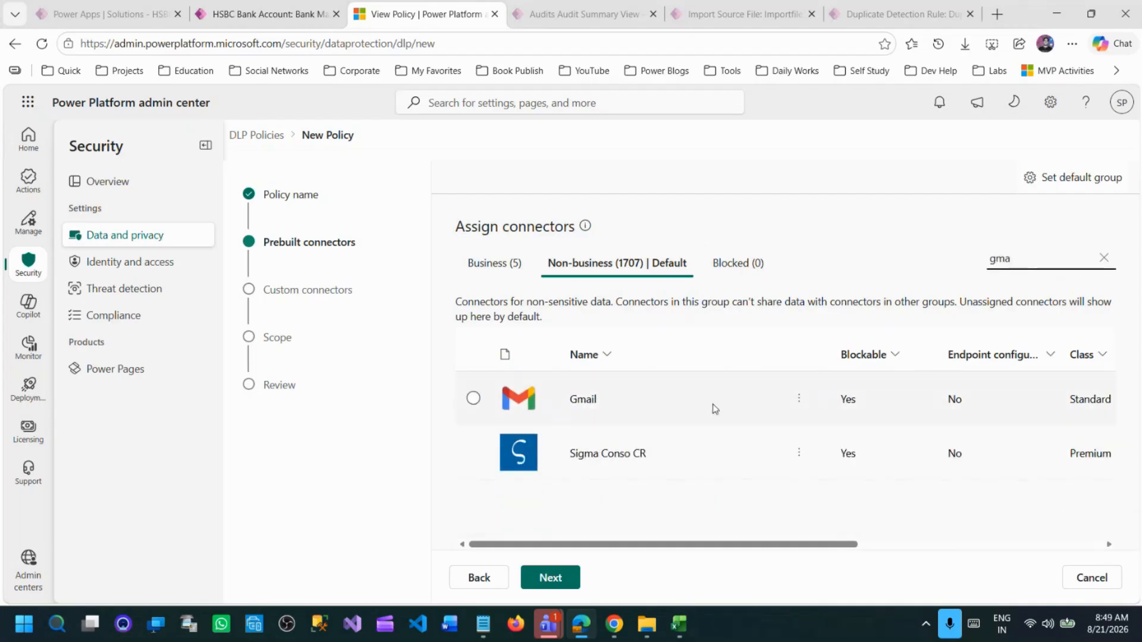
{"action": "left_click", "coordinate": [798, 399]}
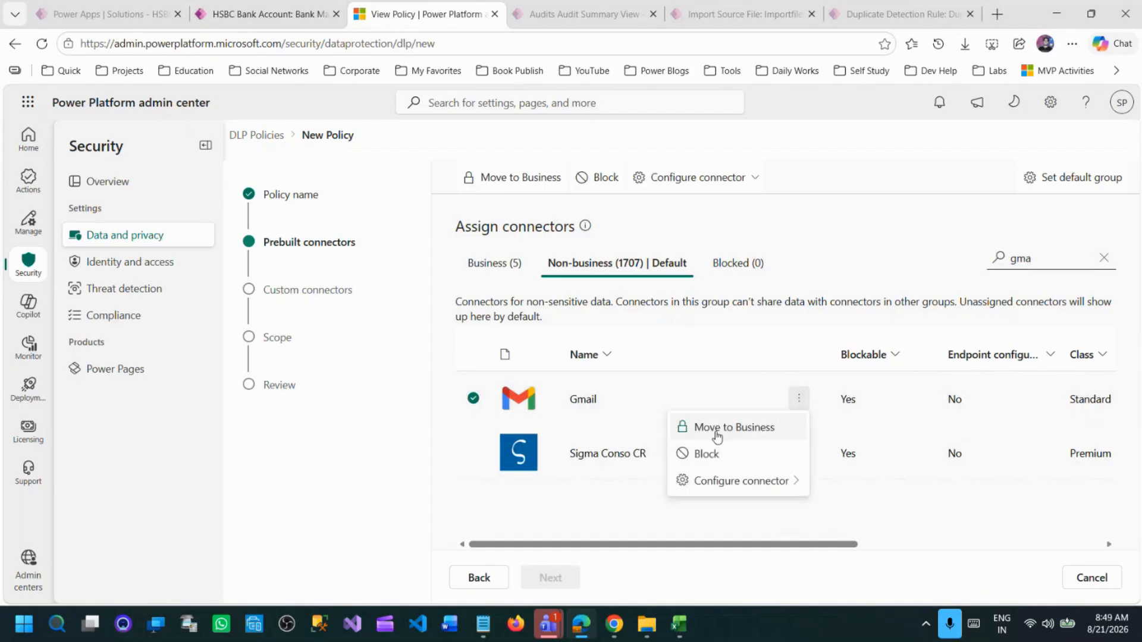
{"action": "left_click", "coordinate": [751, 466]}
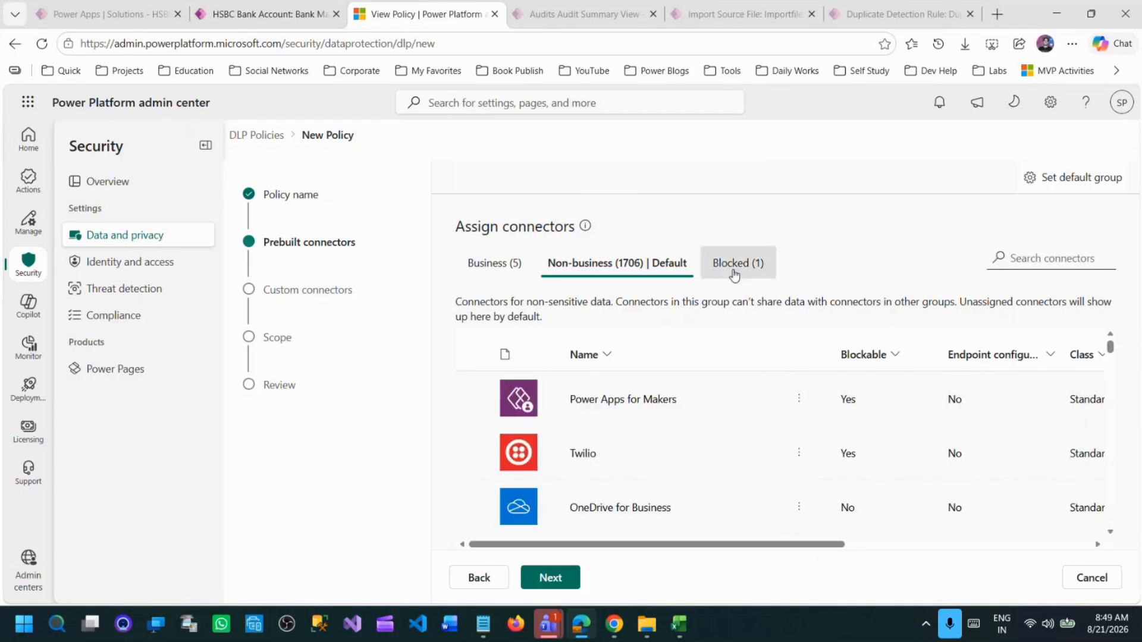
{"action": "left_click", "coordinate": [735, 264]}
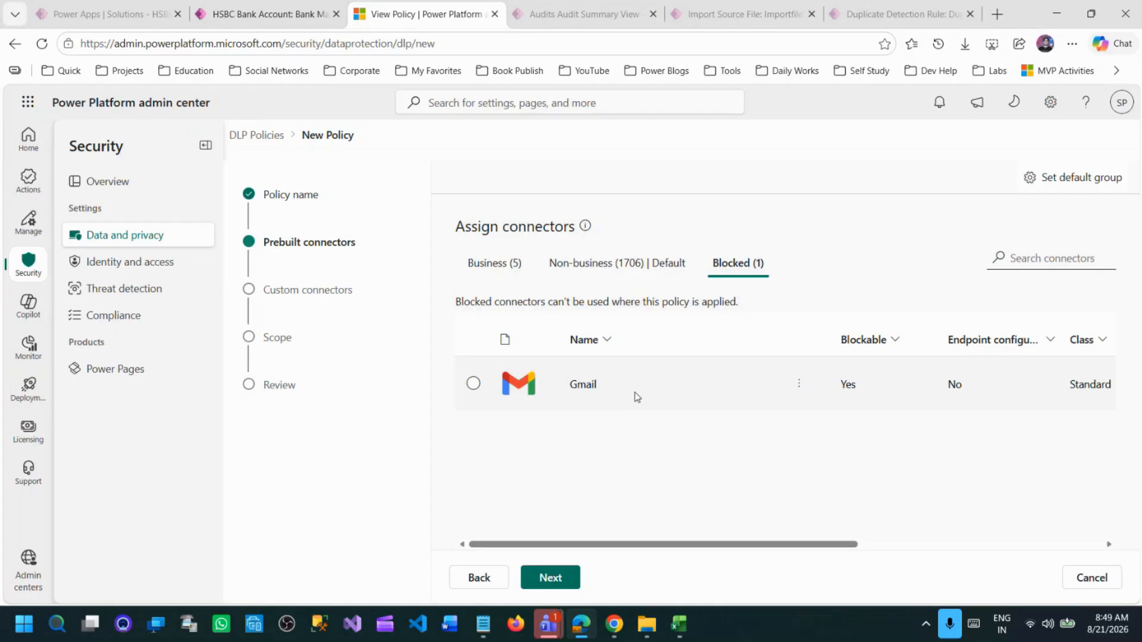
Search the Non-business connectors for "faceb" and clear the search.
{"action": "left_click", "coordinate": [613, 279]}
{"action": "left_click", "coordinate": [733, 275]}
{"action": "left_click", "coordinate": [616, 262]}
{"action": "left_click", "coordinate": [1066, 259]}
{"action": "type", "text": "face"}
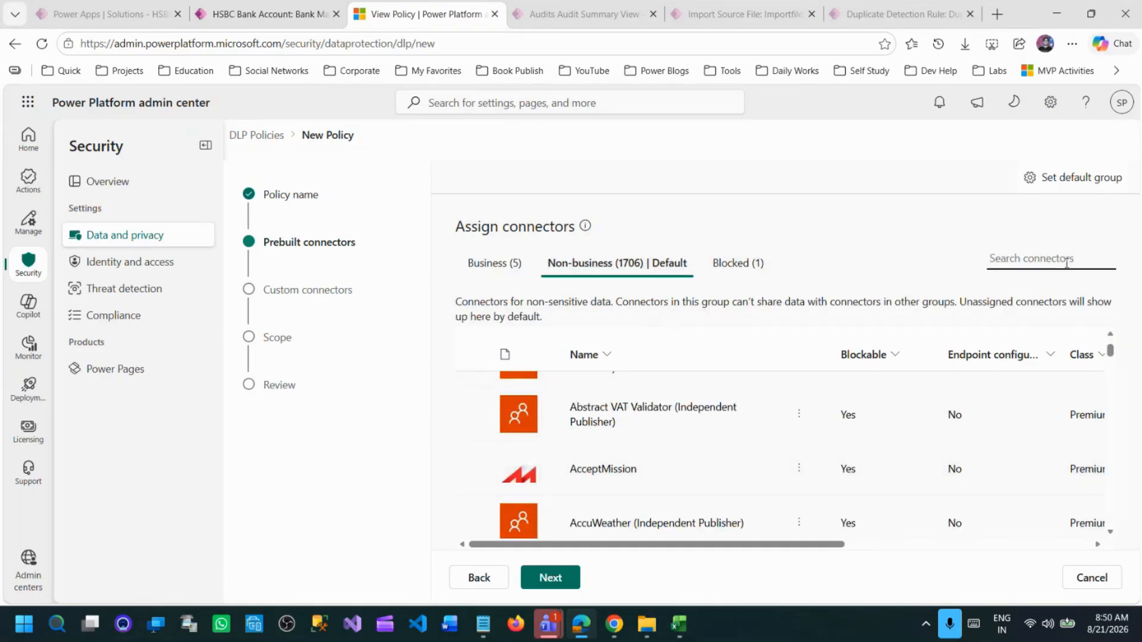
{"action": "type", "text": "b"}
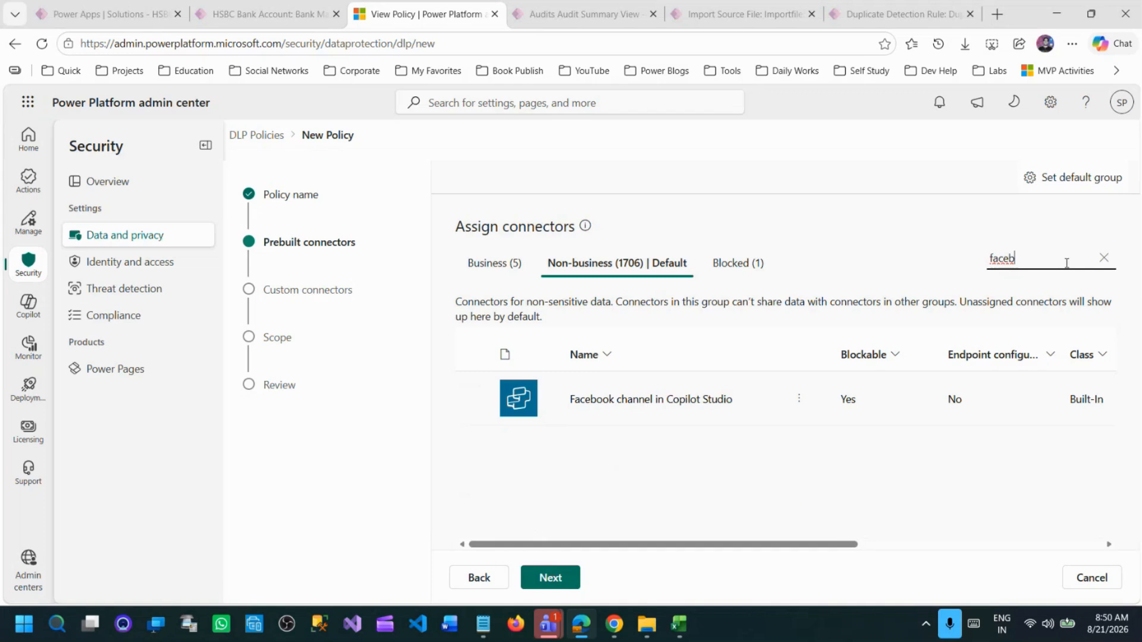
{"action": "left_click", "coordinate": [1104, 257]}
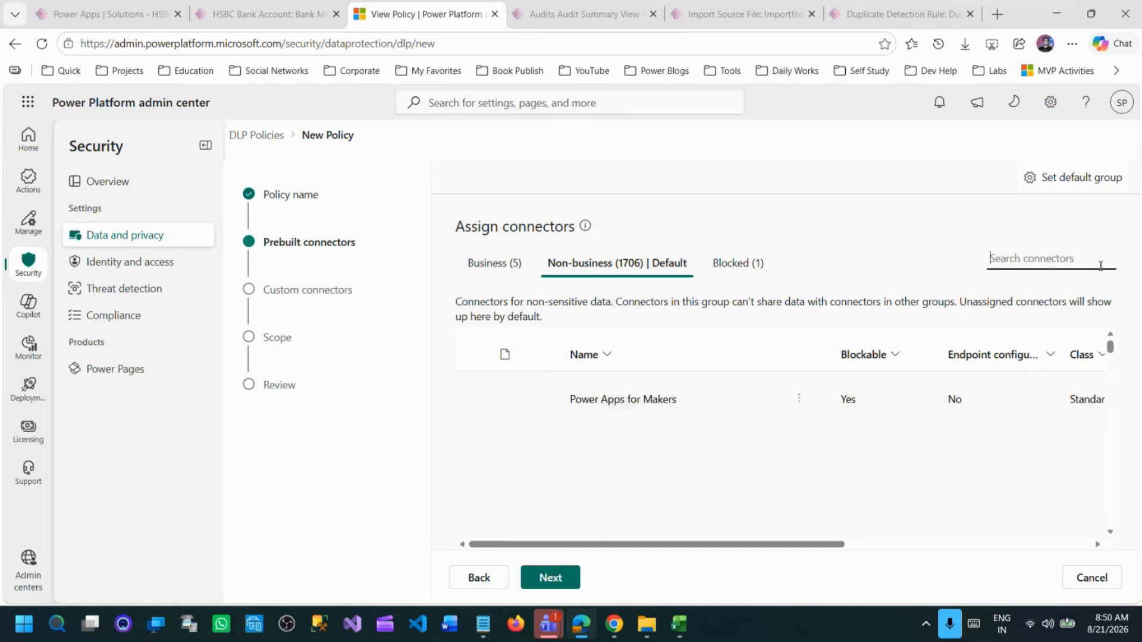
Block the absentify connector in the Non-business group.
{"action": "scroll", "coordinate": [777, 416], "scroll_direction": "down", "scroll_amount": 3}
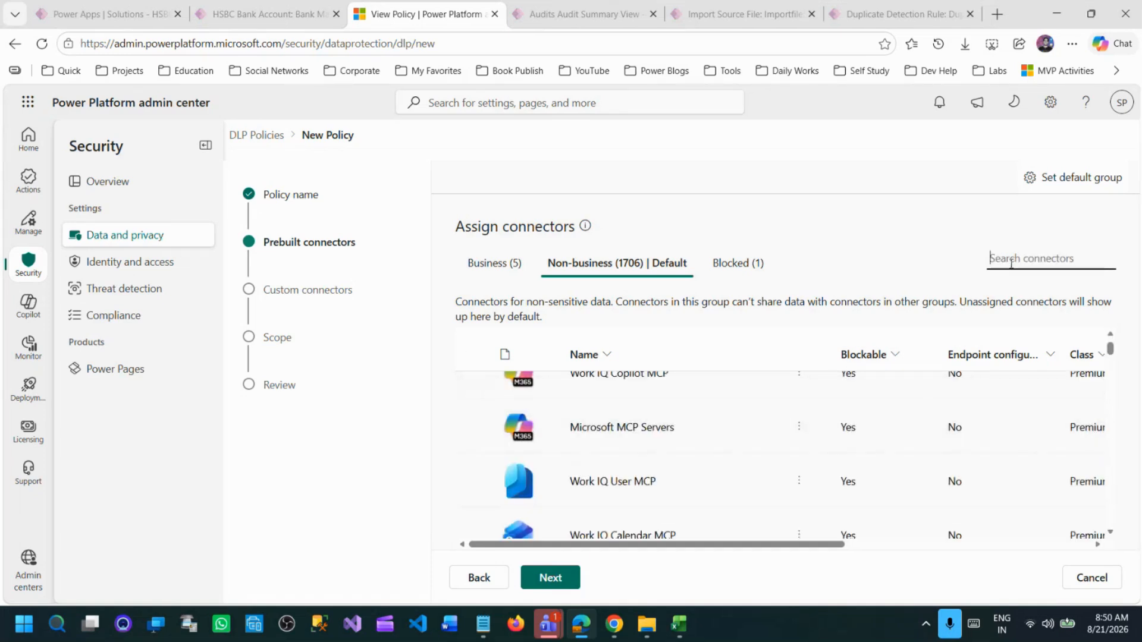
{"action": "scroll", "coordinate": [599, 464], "scroll_direction": "down", "scroll_amount": 5}
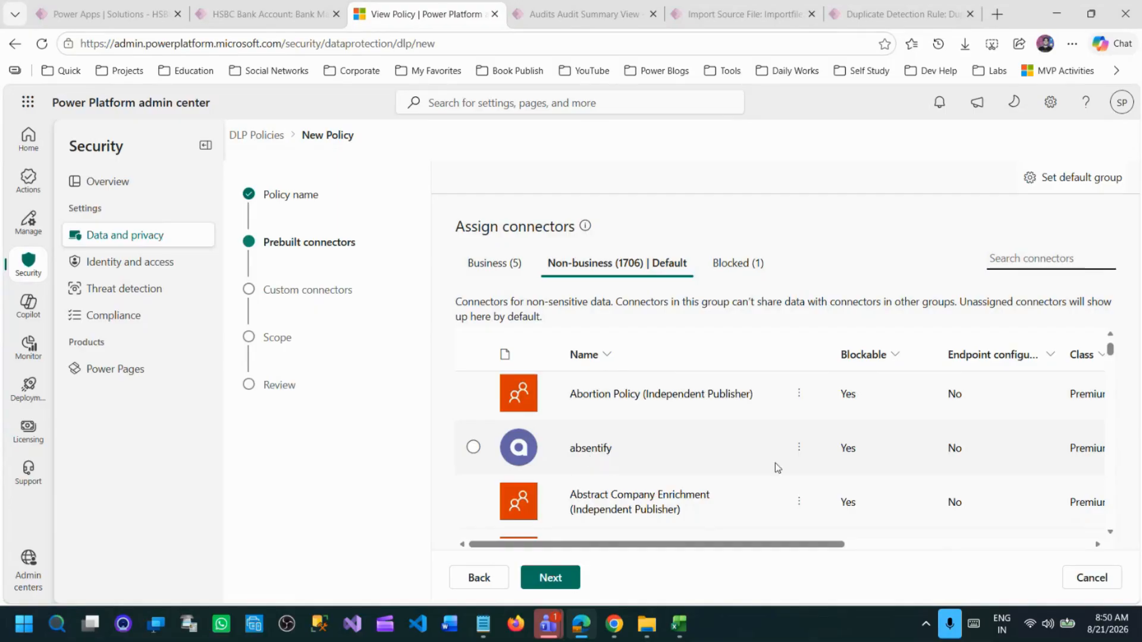
{"action": "left_click", "coordinate": [799, 447]}
{"action": "left_click", "coordinate": [740, 505]}
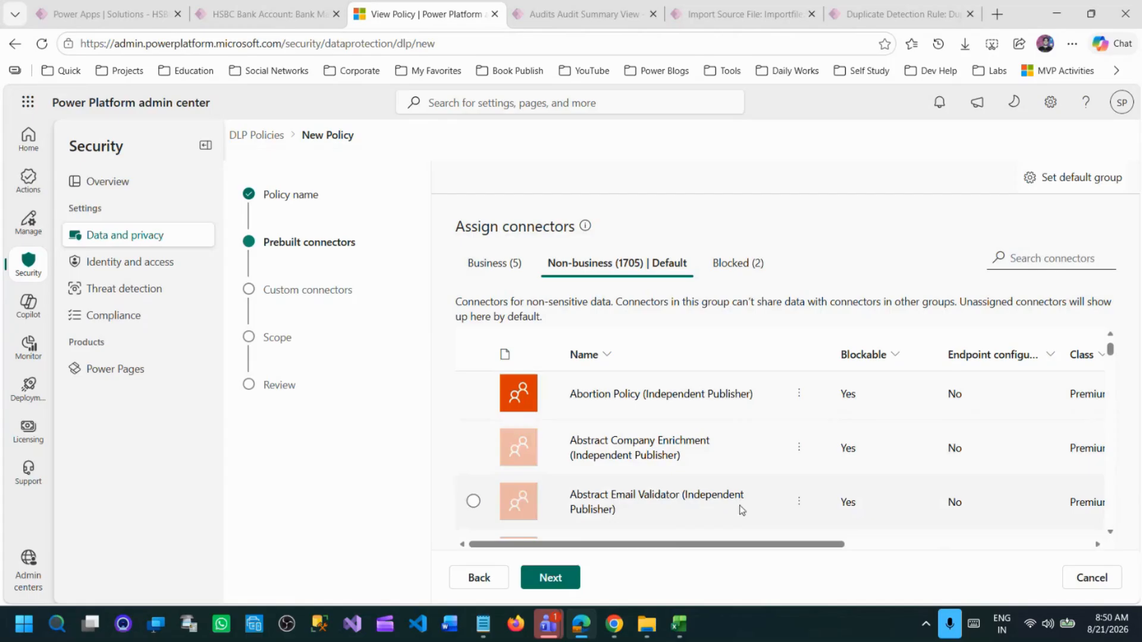
Review the Blocked connectors group and continue to the custom connector patterns.
{"action": "left_click", "coordinate": [738, 263]}
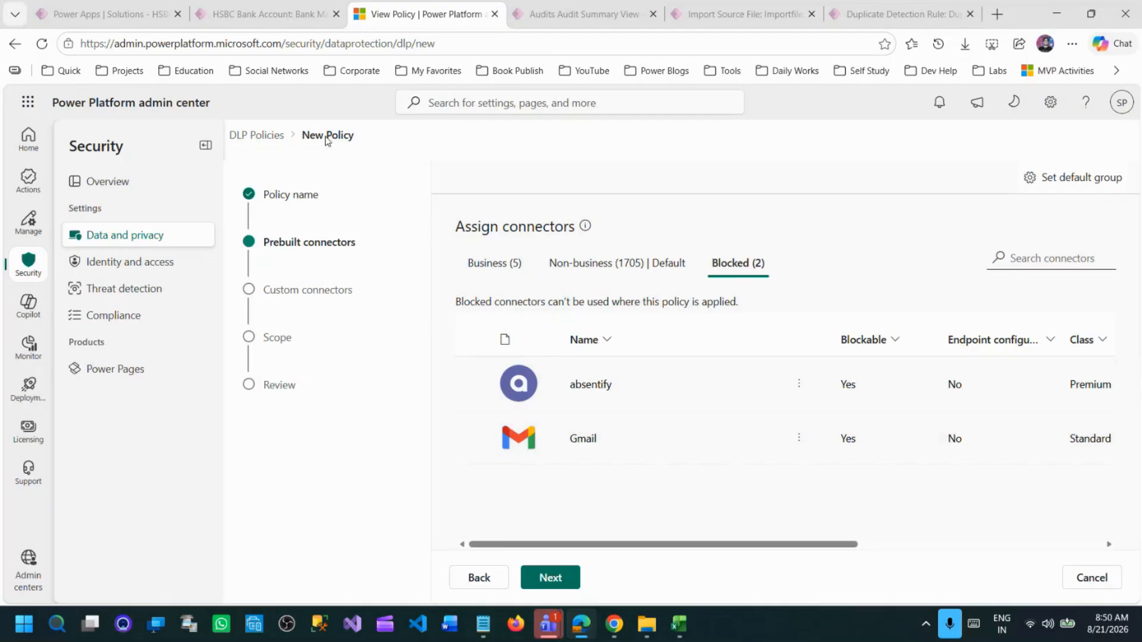
{"action": "left_click_drag", "start_coordinate": [326, 136], "coordinate": [371, 143]}
{"action": "left_click", "coordinate": [597, 274]}
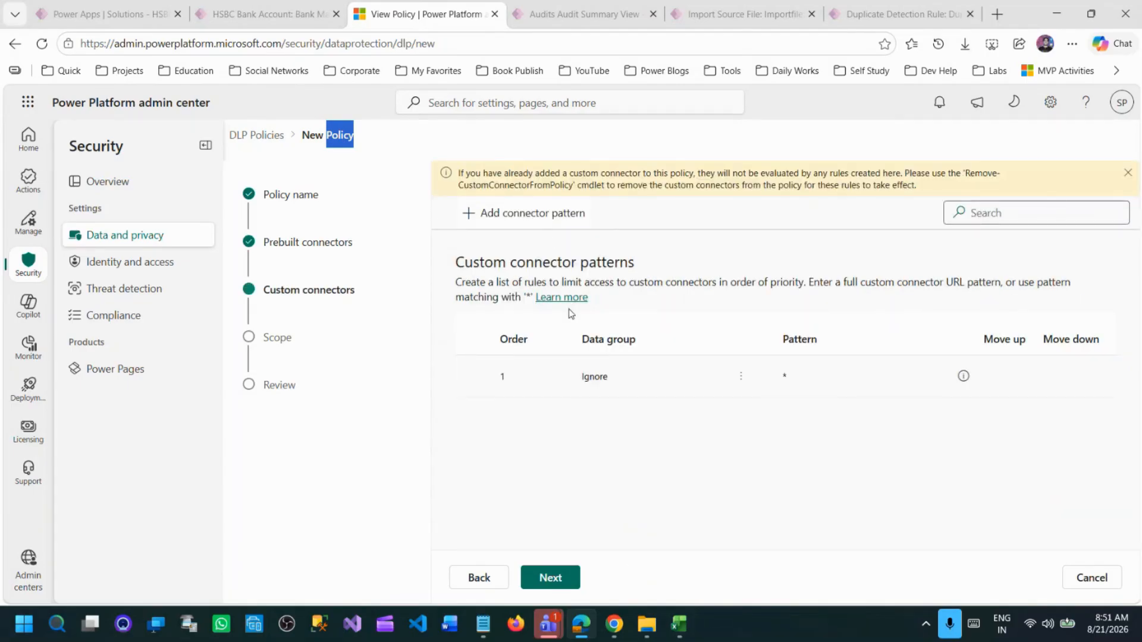
Check the options of the default Ignore pattern, look at the Scope and Prebuilt connectors stages, and return to the custom connector patterns.
{"action": "left_click", "coordinate": [740, 375]}
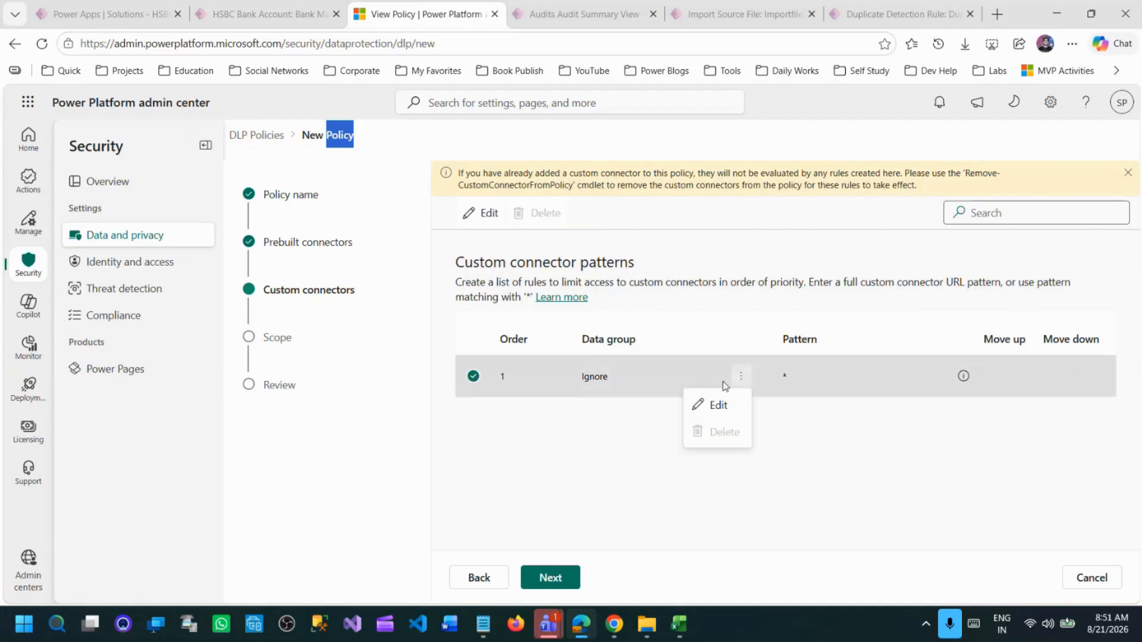
{"action": "left_click", "coordinate": [642, 416]}
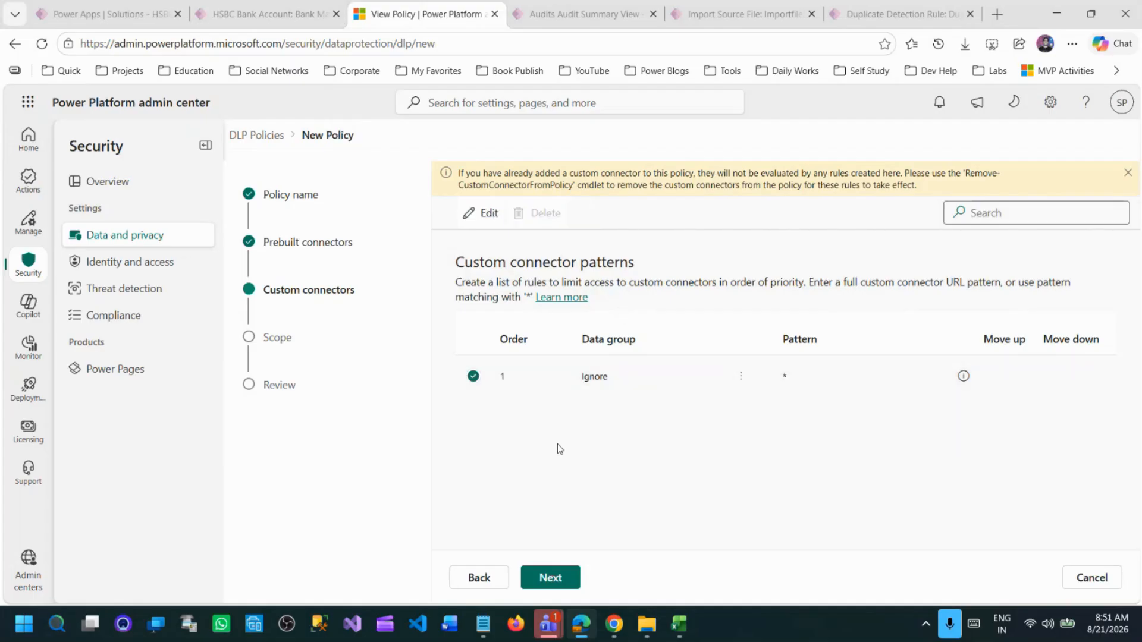
{"action": "left_click", "coordinate": [570, 580]}
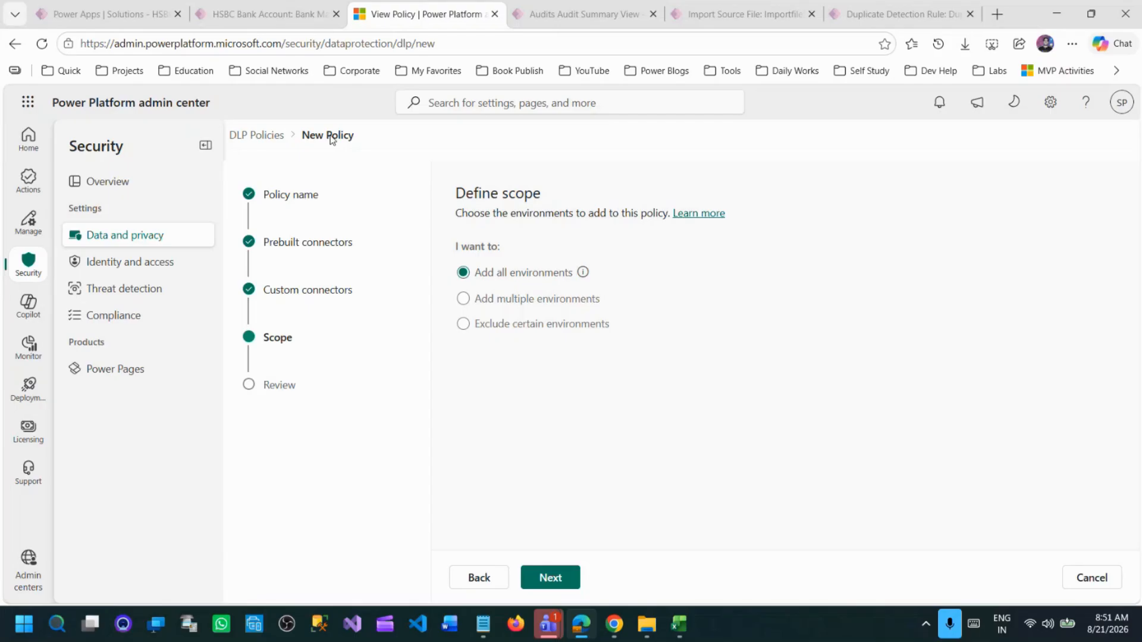
{"action": "left_click", "coordinate": [484, 581]}
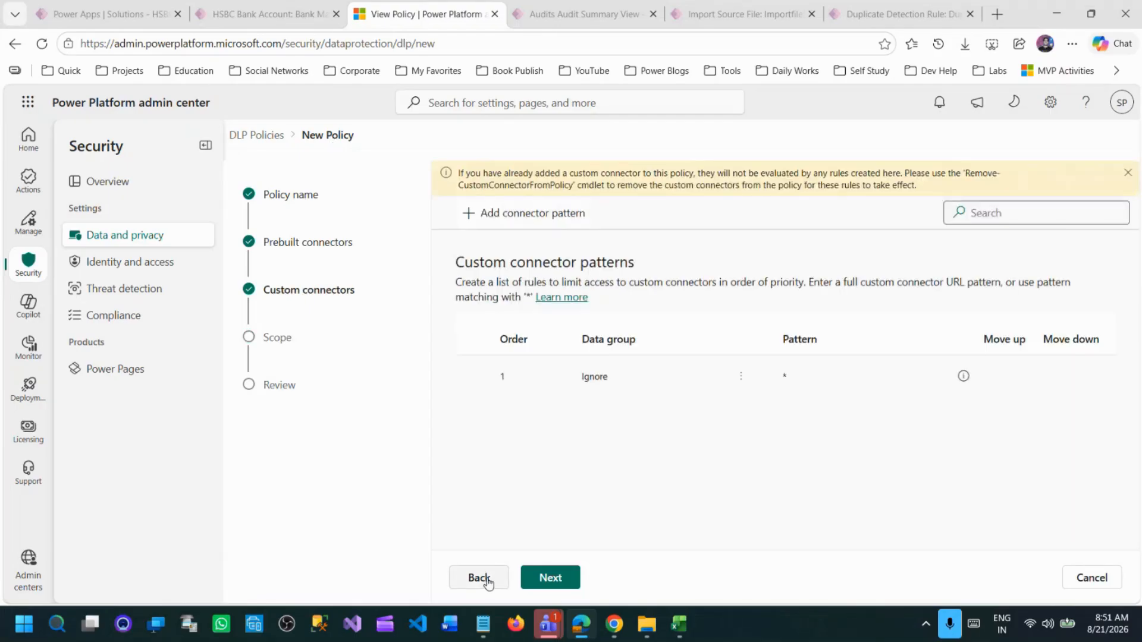
{"action": "left_click", "coordinate": [487, 579]}
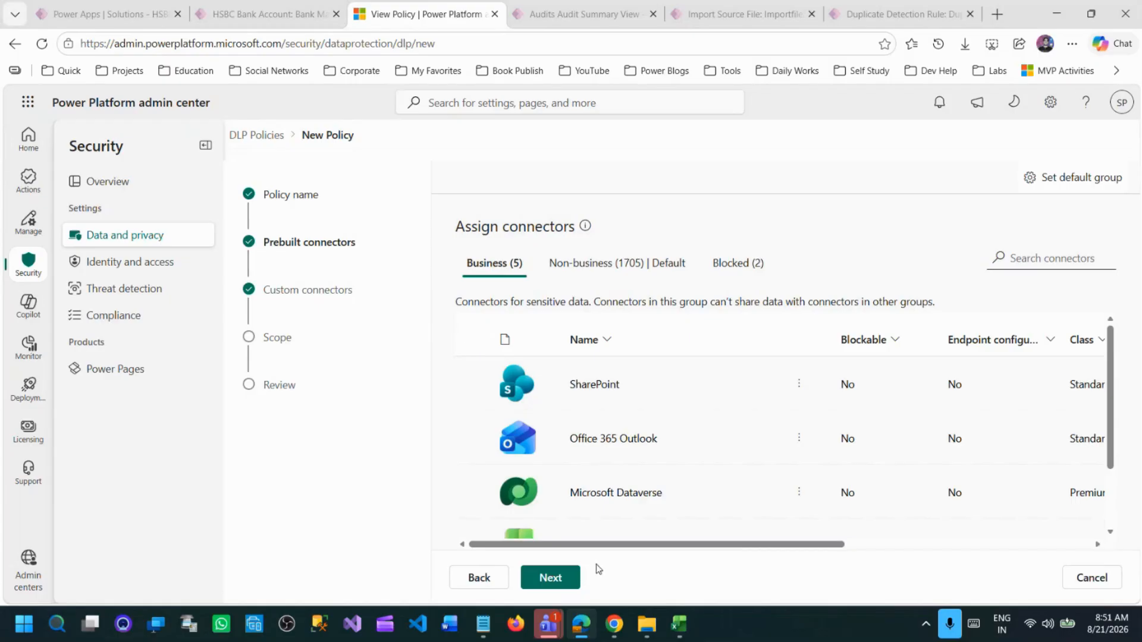
{"action": "left_click", "coordinate": [547, 578]}
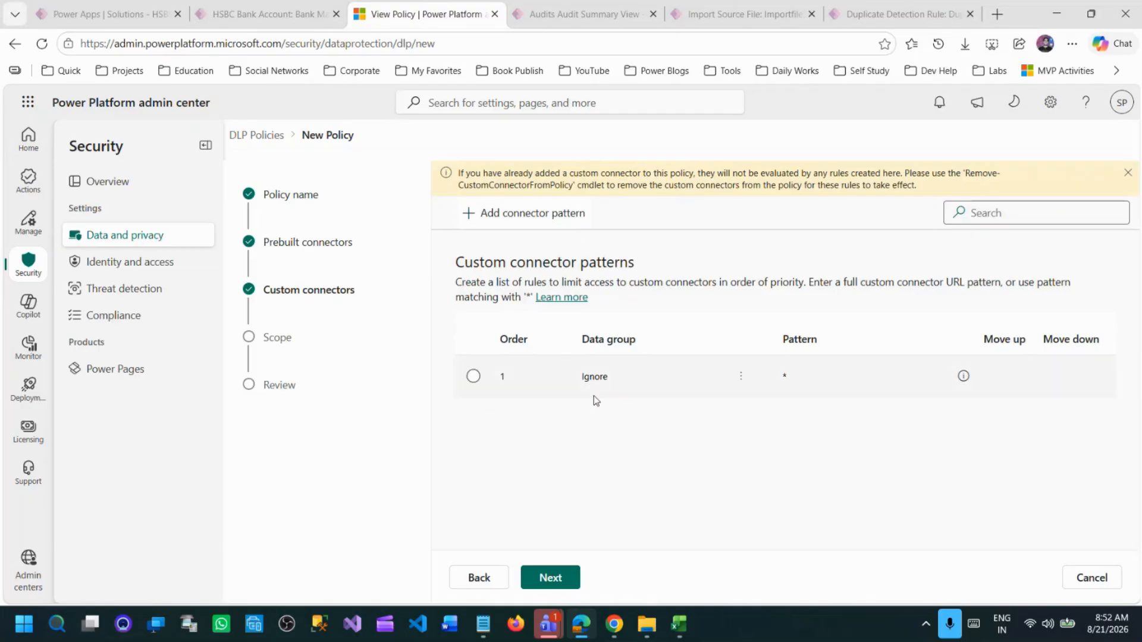
Start a new custom connector pattern and set its data group to Blocked.
{"action": "left_click", "coordinate": [523, 213]}
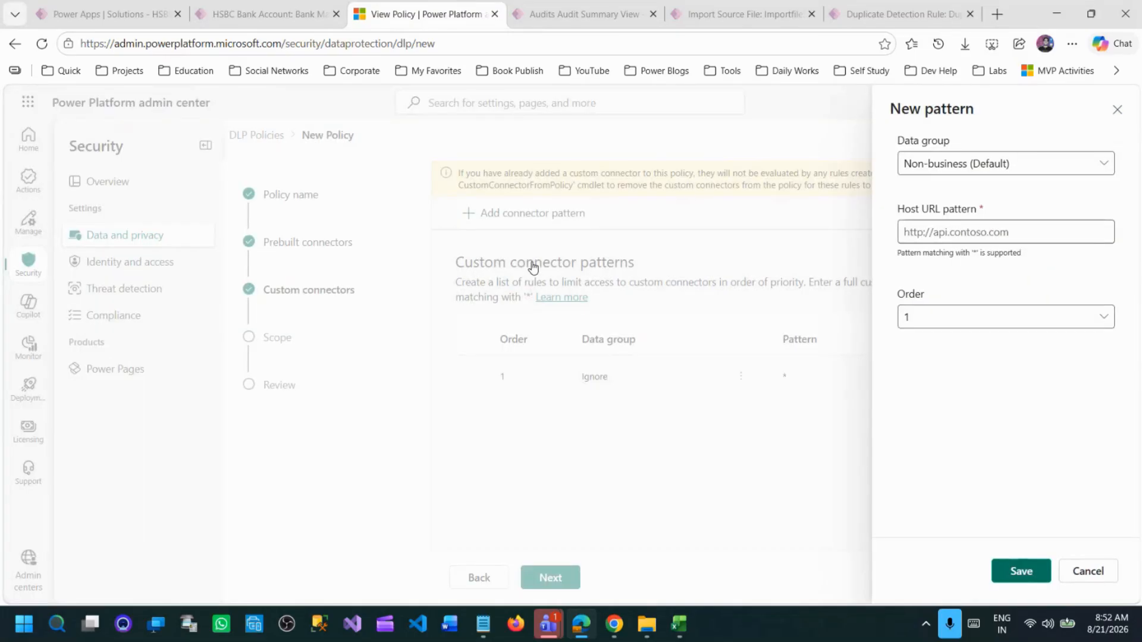
{"action": "left_click", "coordinate": [986, 164]}
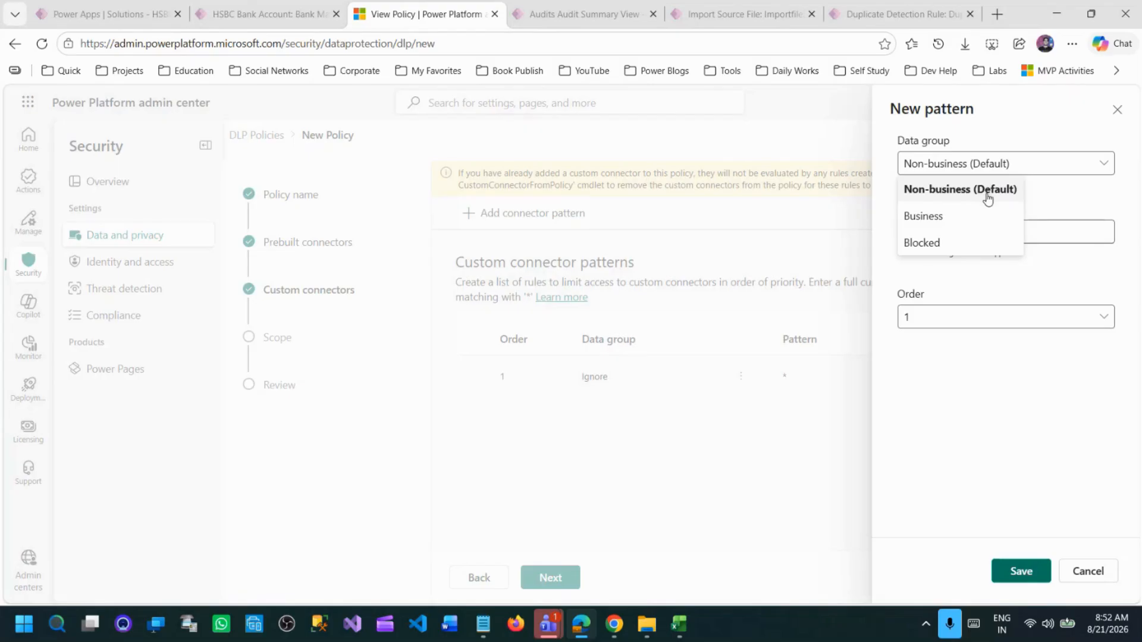
{"action": "left_click", "coordinate": [942, 244]}
{"action": "left_click", "coordinate": [935, 233]}
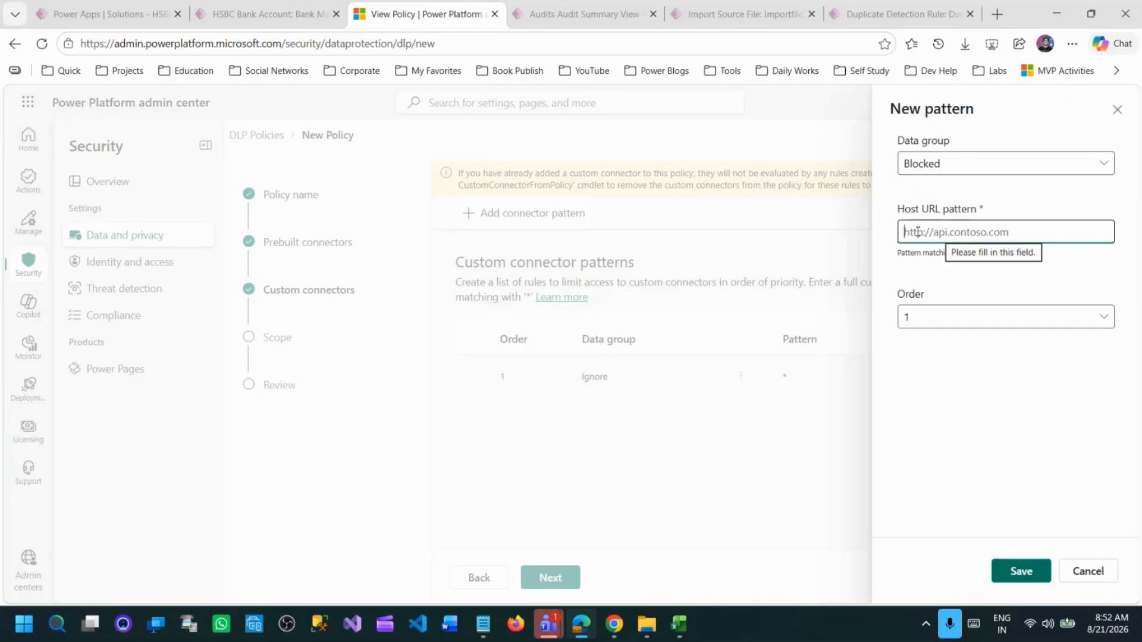
Search the web for "currencylayer" in a separate browser tab, open the Currencylayer site and close the search results.
{"action": "key", "text": "ctrl+t"}
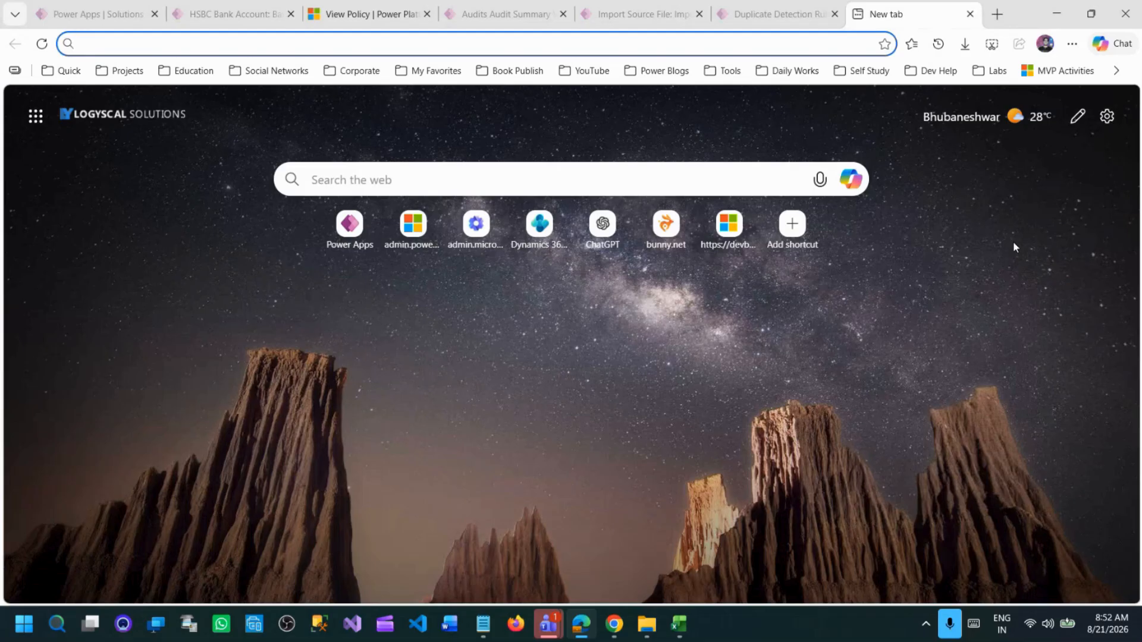
{"action": "type", "text": "currenc"}
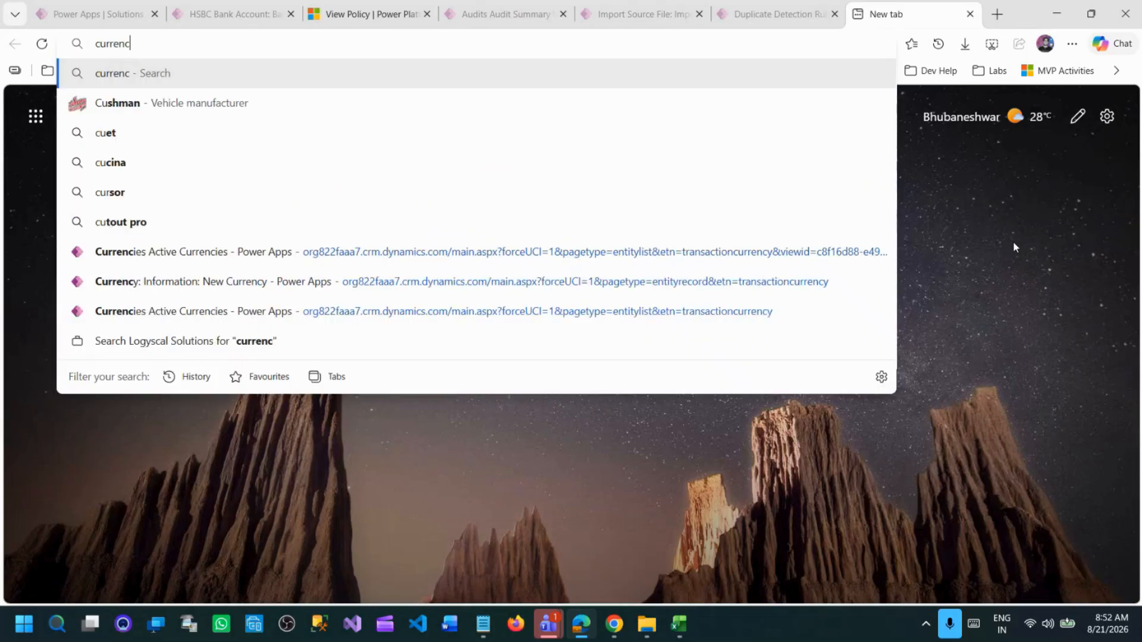
{"action": "type", "text": "ylayer"}
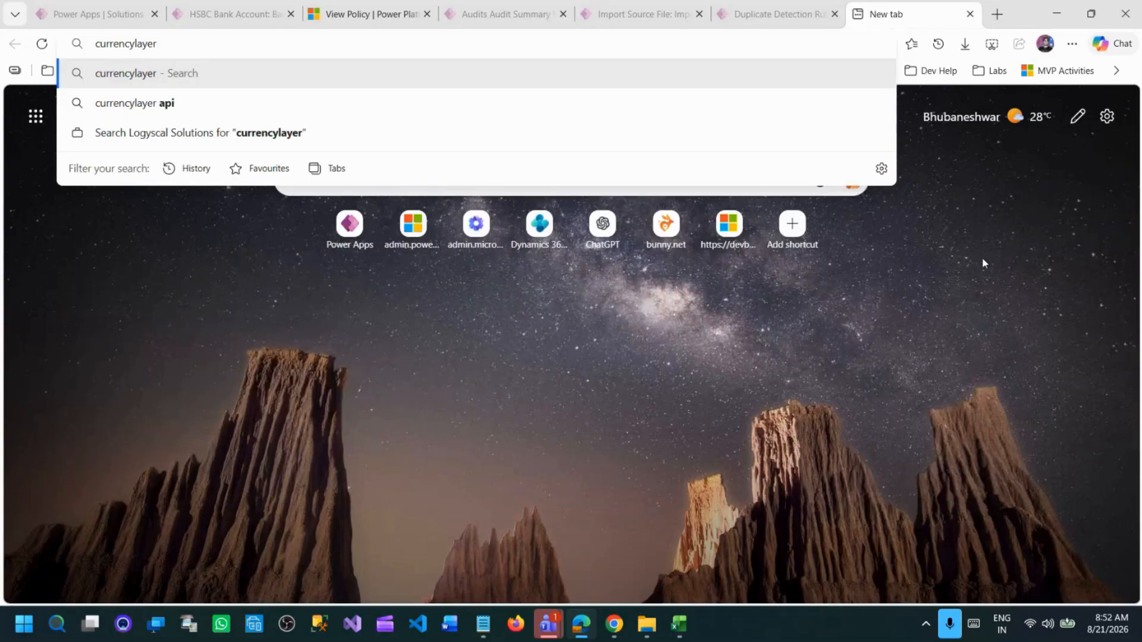
{"action": "key", "text": "Return"}
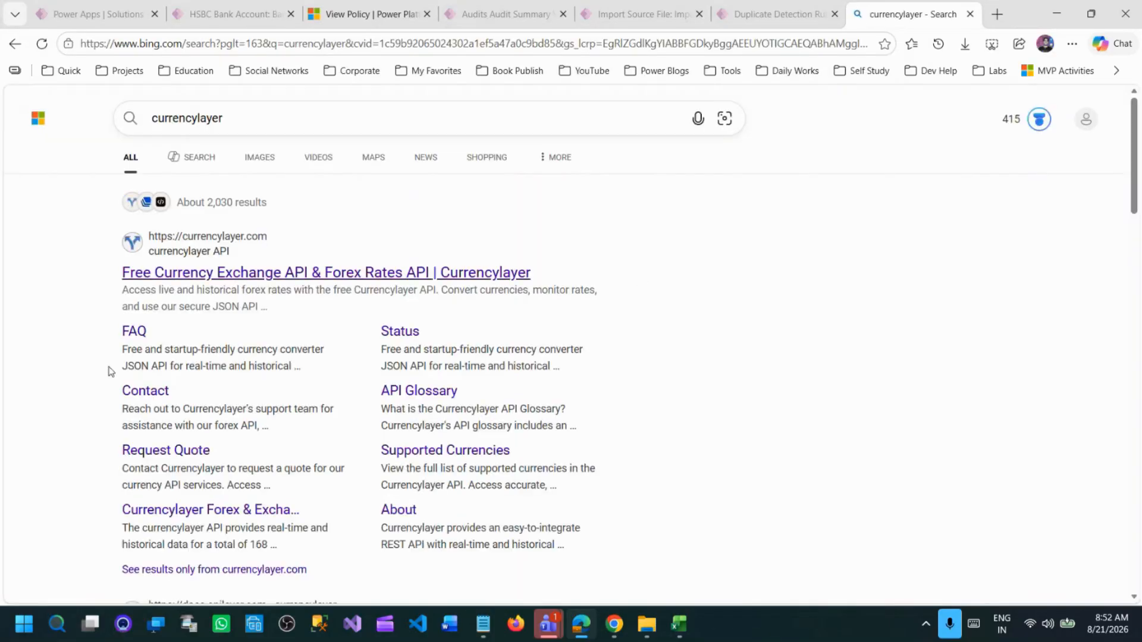
{"action": "left_click", "coordinate": [212, 273]}
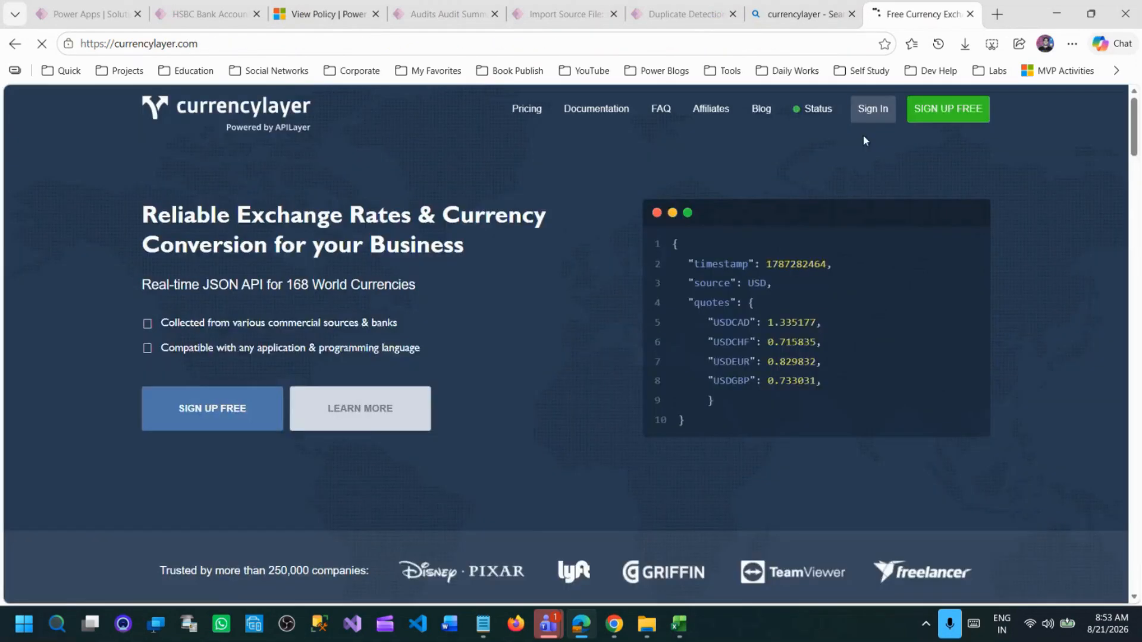
{"action": "left_click", "coordinate": [851, 13]}
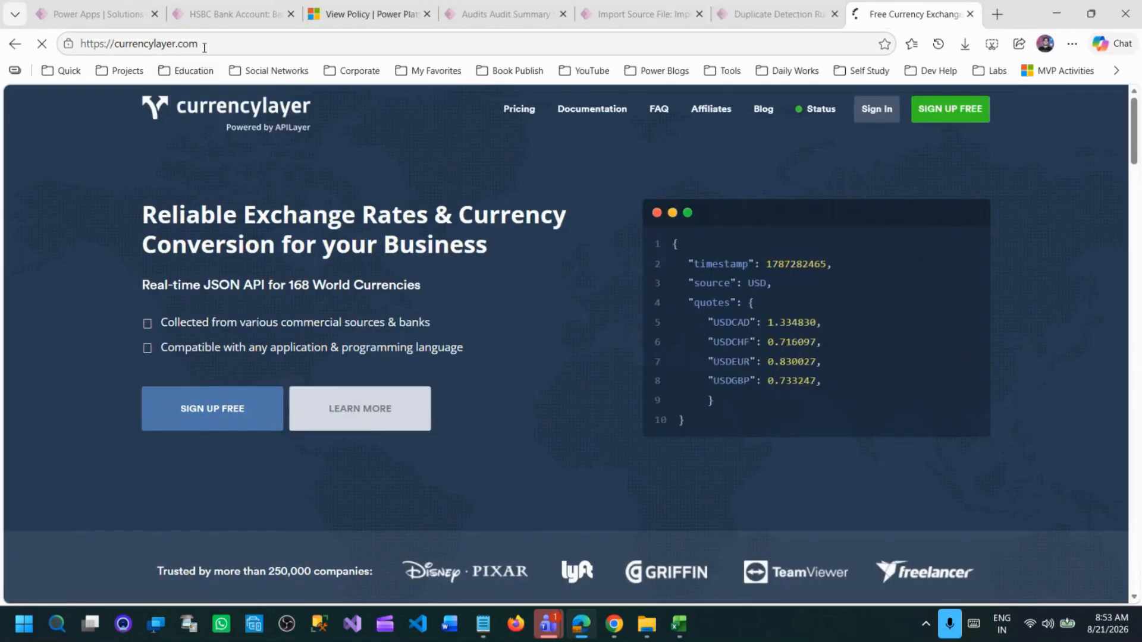
Look over the Currencylayer homepage, copy its web address, close the site and return to the DLP policy page.
{"action": "scroll", "coordinate": [588, 316], "scroll_direction": "down", "scroll_amount": 5}
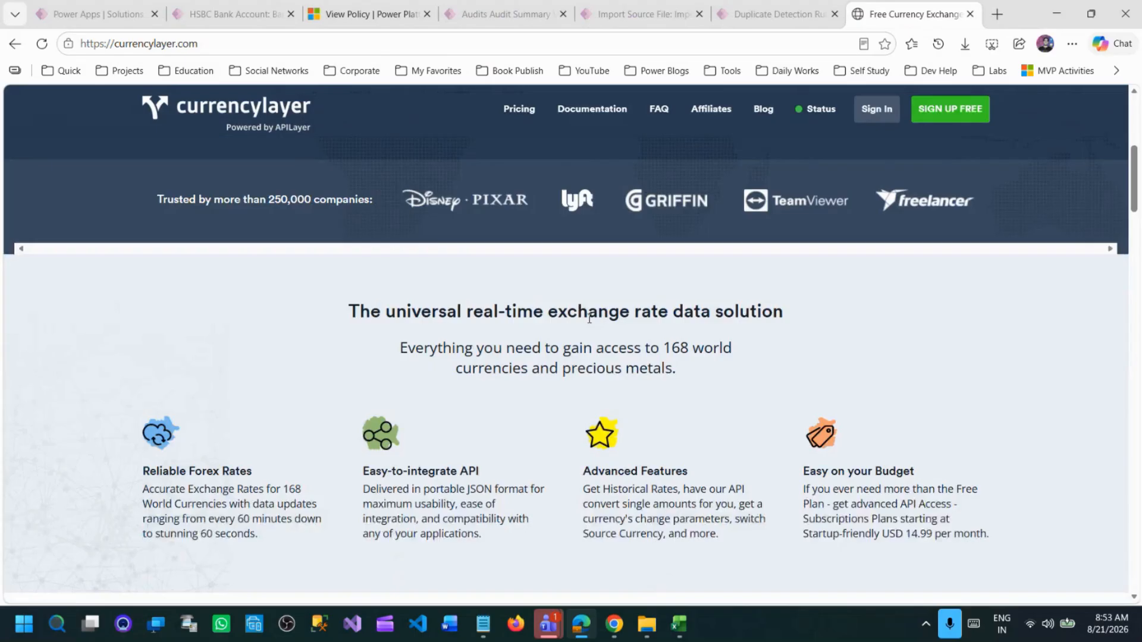
{"action": "scroll", "coordinate": [589, 318], "scroll_direction": "up", "scroll_amount": 3}
{"action": "scroll", "coordinate": [280, 339], "scroll_direction": "up", "scroll_amount": 1}
{"action": "left_click", "coordinate": [214, 45]}
{"action": "left_click", "coordinate": [973, 18]}
{"action": "key", "text": "ctrl+c"}
{"action": "left_click", "coordinate": [726, 13]}
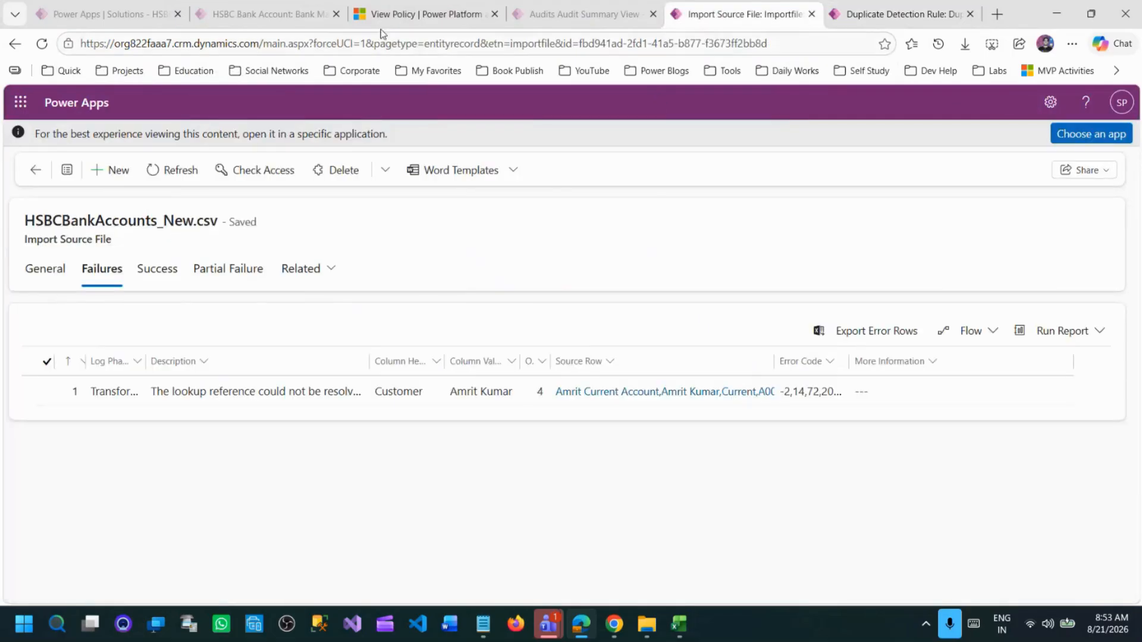
{"action": "left_click", "coordinate": [379, 17]}
{"action": "left_click", "coordinate": [986, 279]}
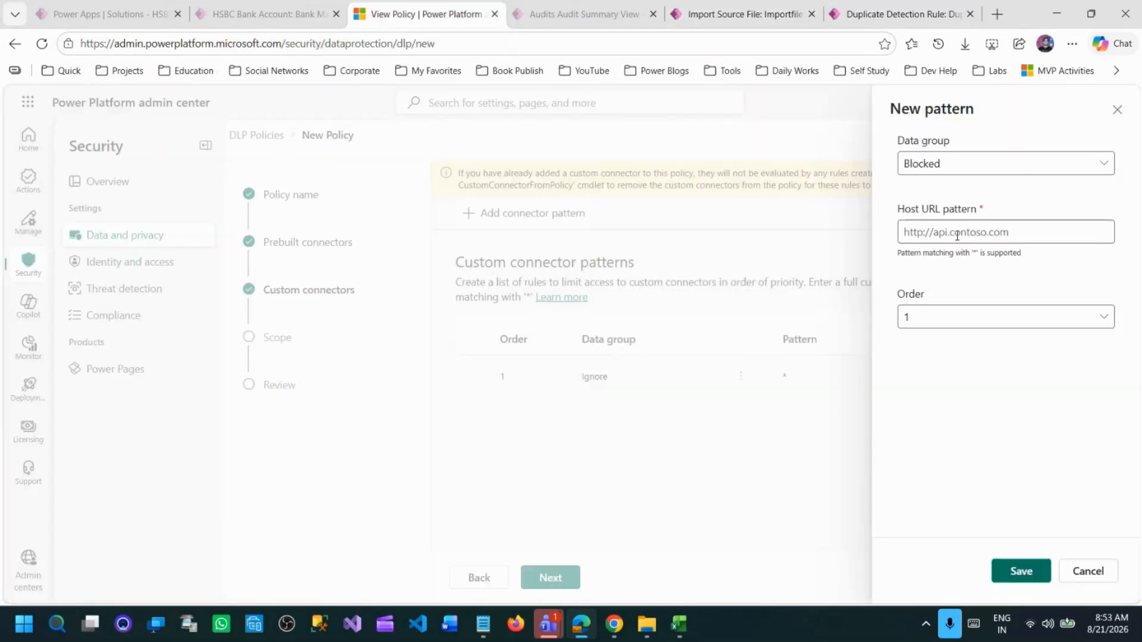
{"action": "left_click", "coordinate": [981, 231]}
{"action": "key", "text": "ctrl+v"}
{"action": "left_click", "coordinate": [999, 275]}
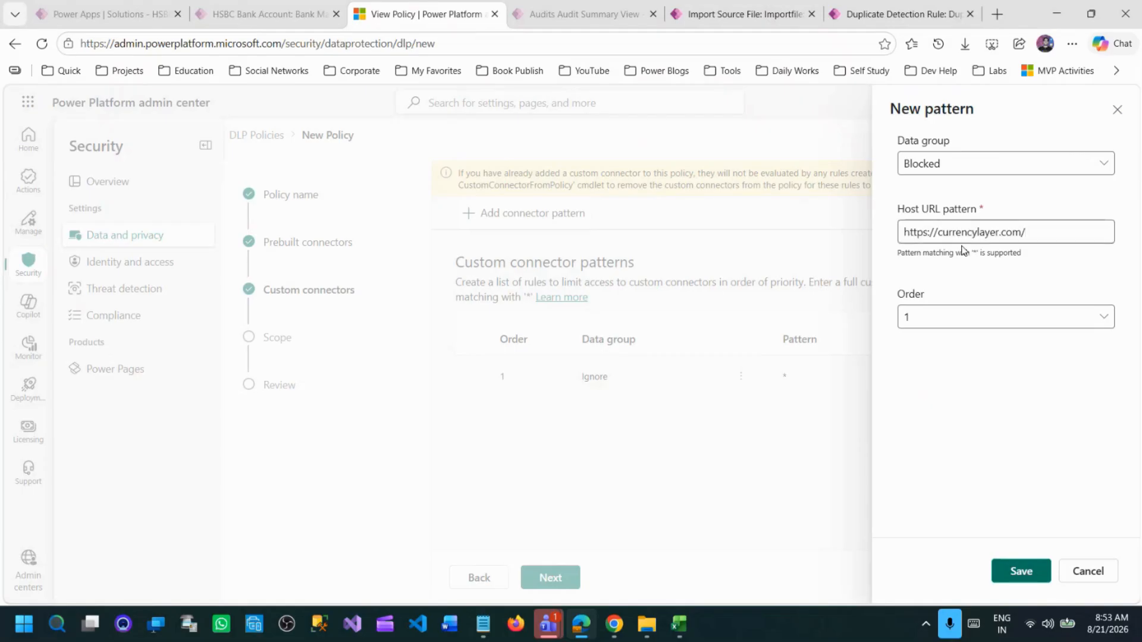
{"action": "left_click_drag", "start_coordinate": [910, 231], "coordinate": [1045, 232]}
{"action": "left_click", "coordinate": [926, 232]}
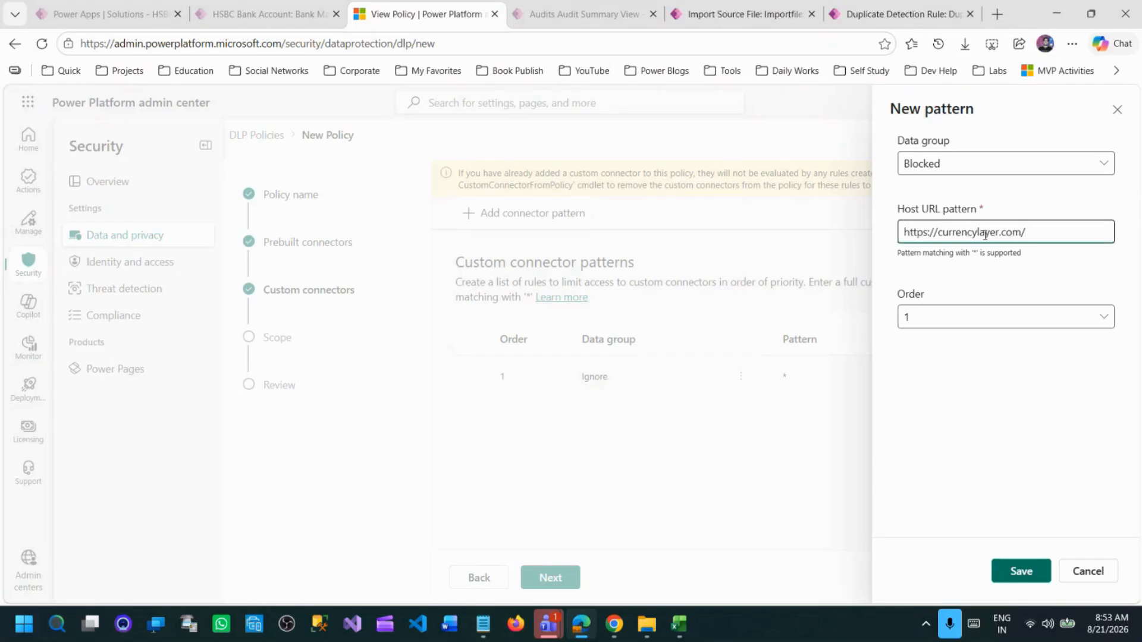
{"action": "left_click", "coordinate": [1021, 571]}
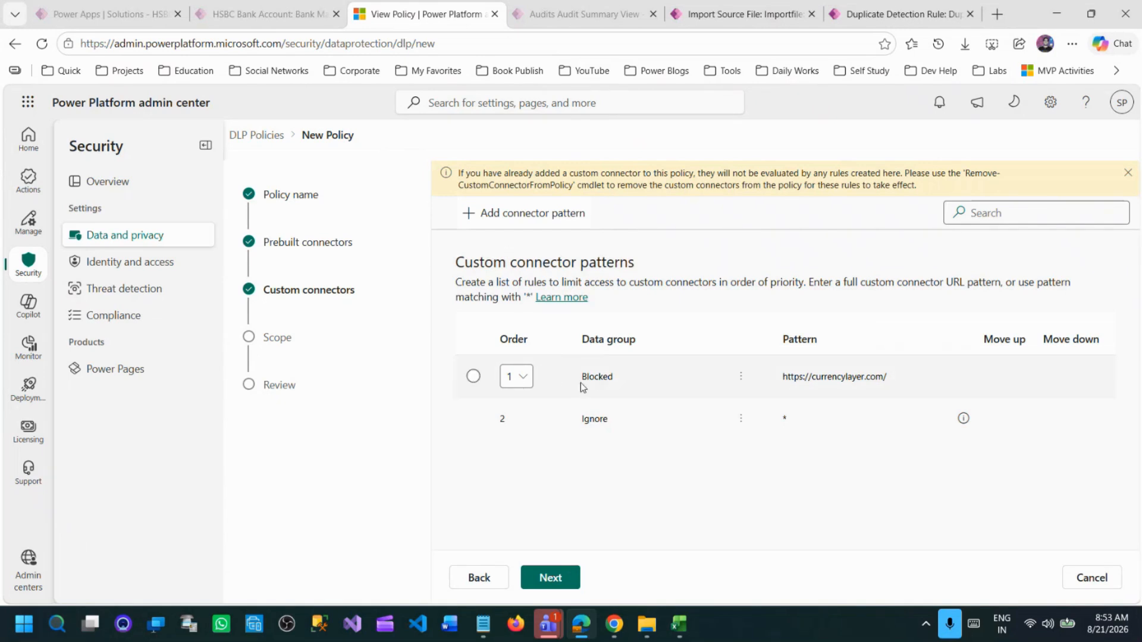
Continue to the policy's Scope stage and read the information about adding all environments.
{"action": "double_click", "coordinate": [615, 376]}
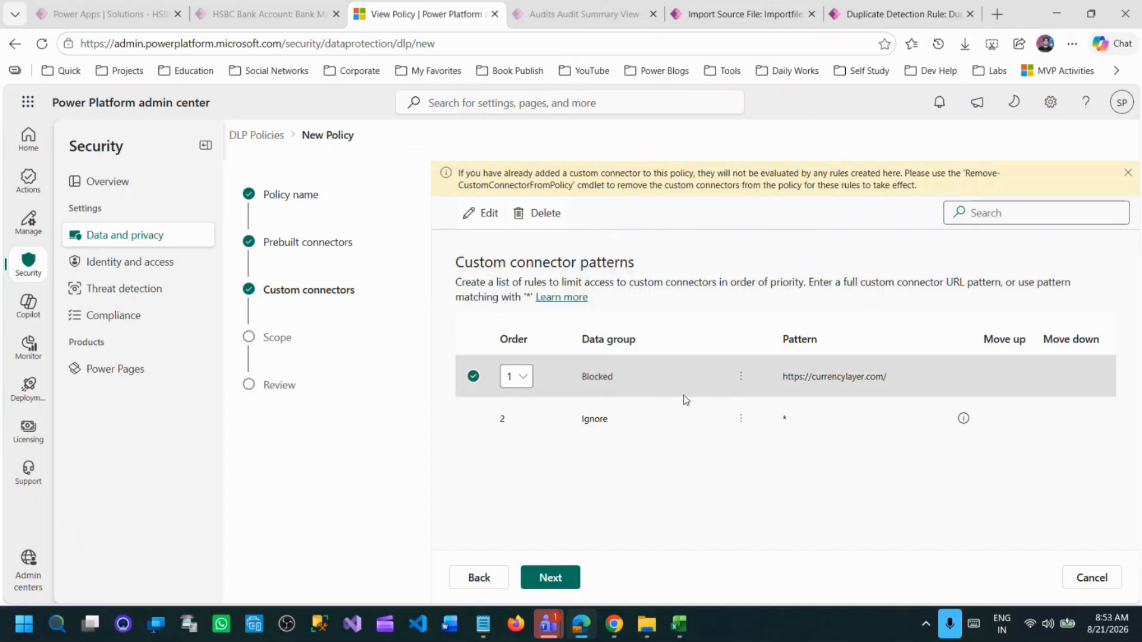
{"action": "left_click", "coordinate": [558, 581]}
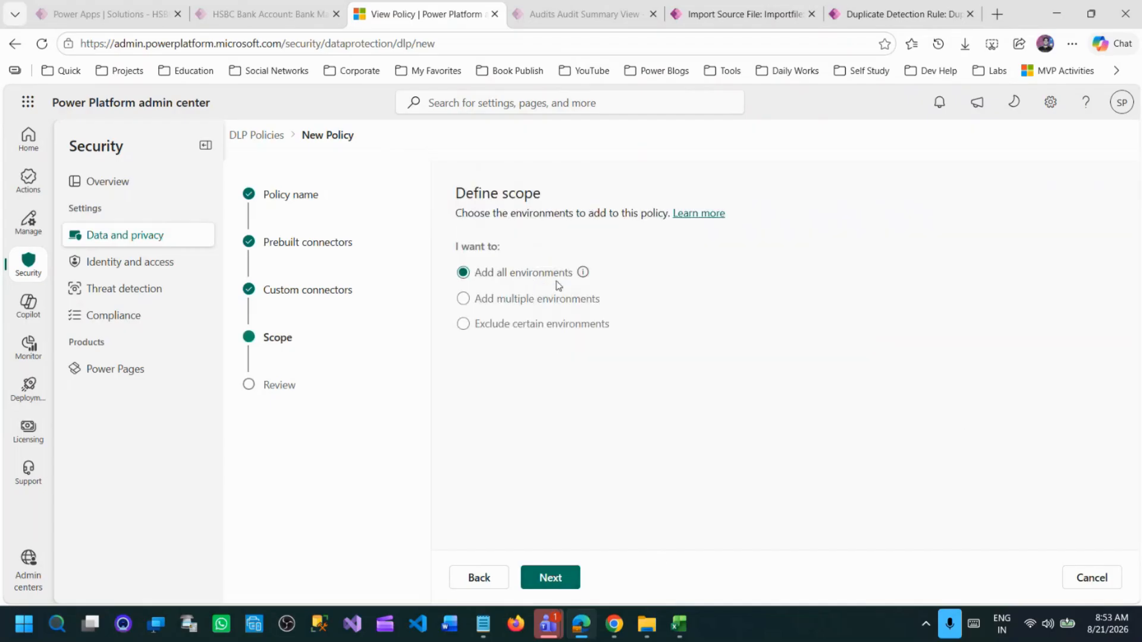
{"action": "left_click", "coordinate": [582, 273]}
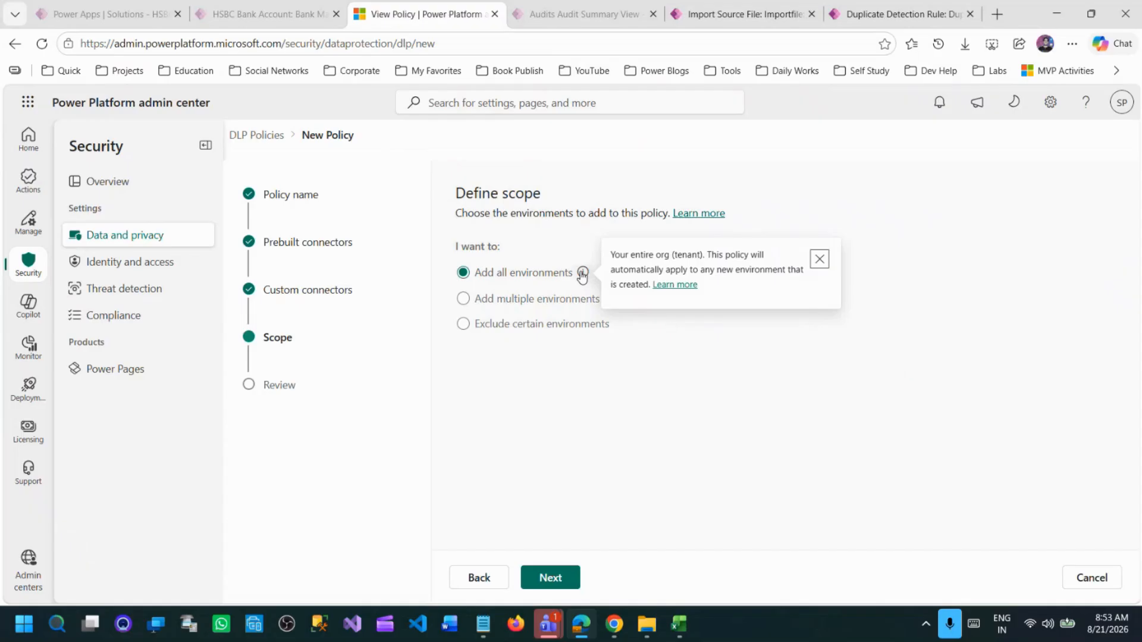
{"action": "left_click", "coordinate": [582, 275]}
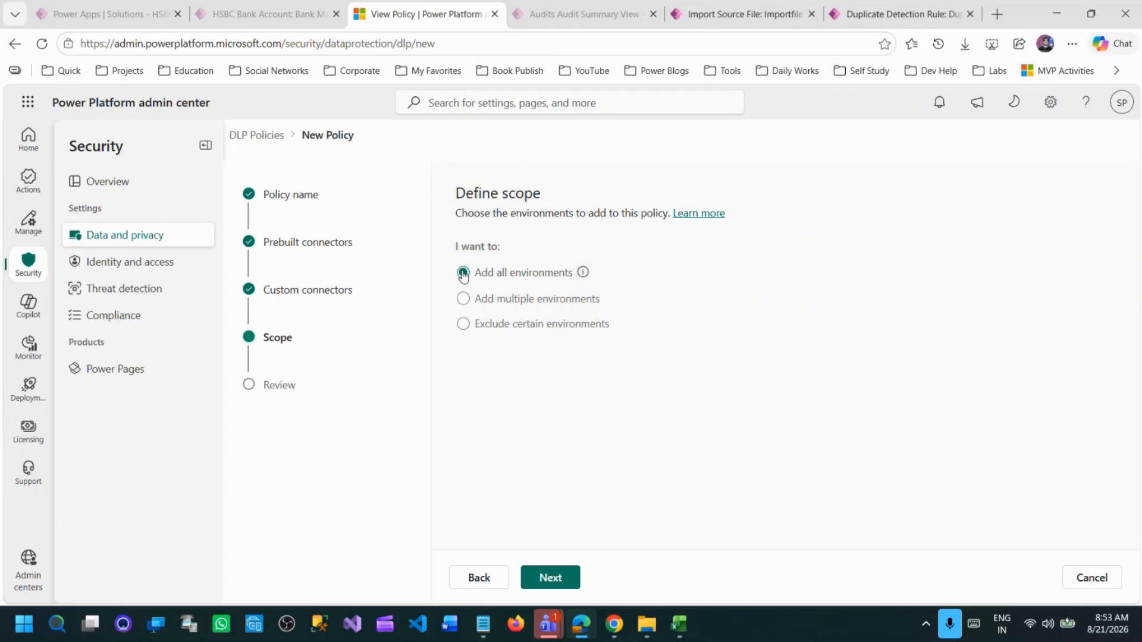
Try scoping the policy to multiple environments by selecting QA, UAT and SoftchiefProd, and switch the scope back to all environments.
{"action": "left_click", "coordinate": [465, 300]}
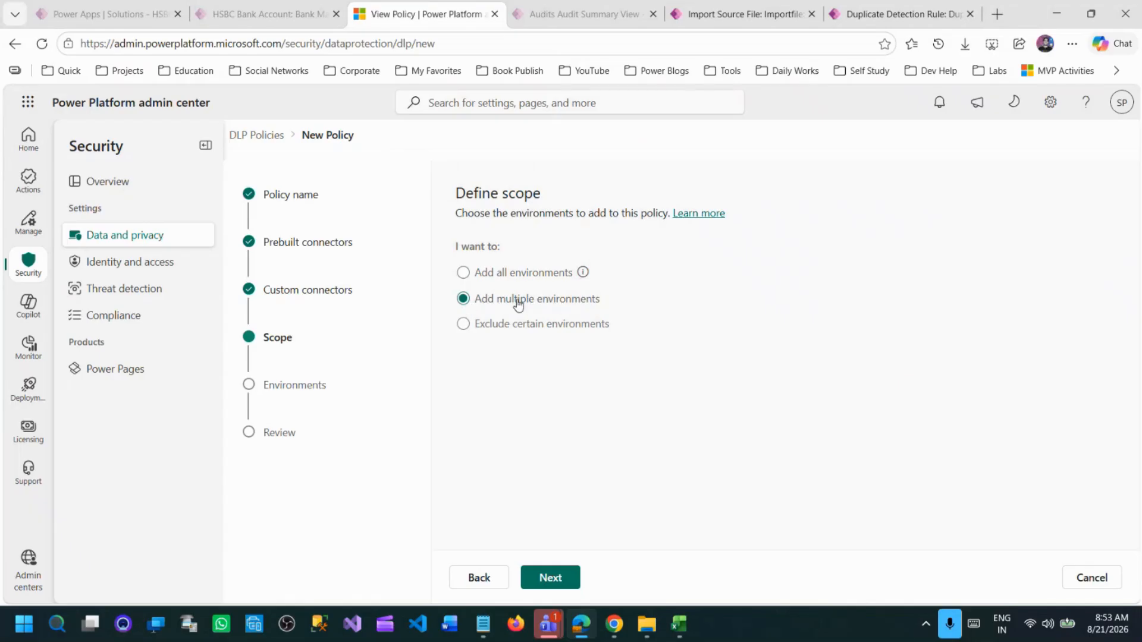
{"action": "left_click", "coordinate": [569, 578]}
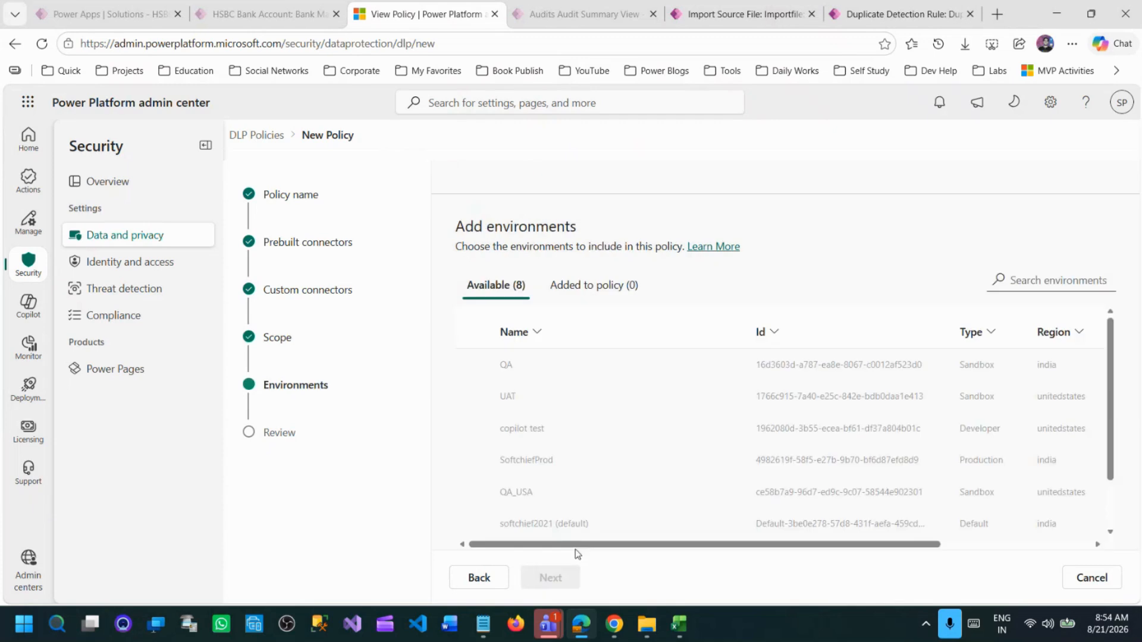
{"action": "left_click", "coordinate": [472, 364]}
{"action": "left_click", "coordinate": [473, 396]}
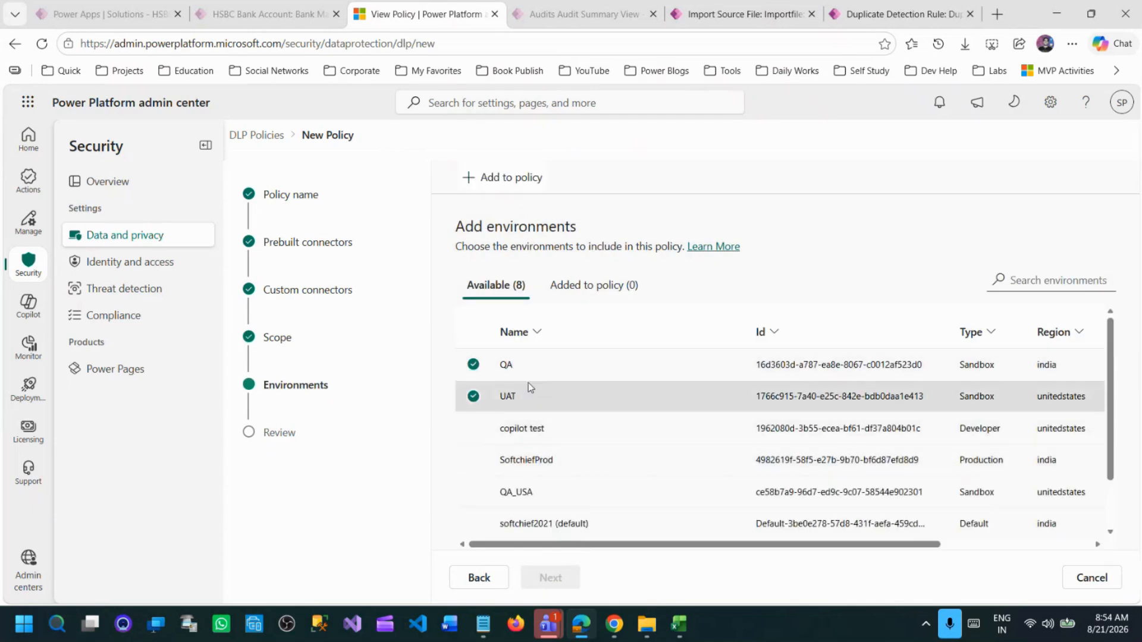
{"action": "left_click", "coordinate": [473, 460]}
{"action": "scroll", "coordinate": [571, 464], "scroll_direction": "down", "scroll_amount": 1}
{"action": "scroll", "coordinate": [576, 474], "scroll_direction": "up", "scroll_amount": 1}
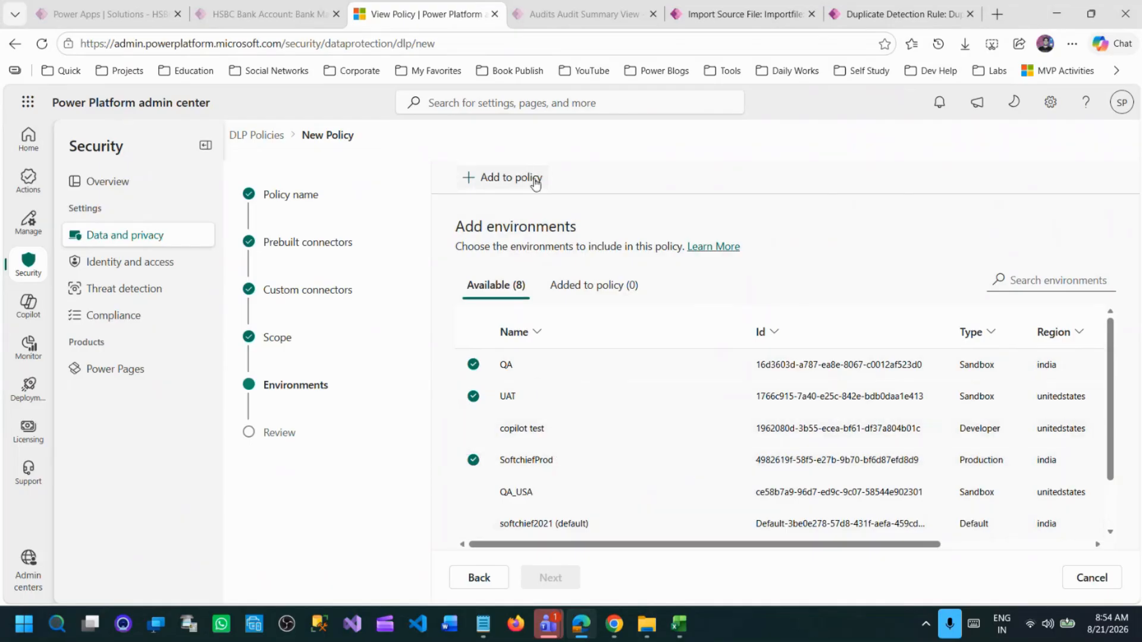
{"action": "scroll", "coordinate": [663, 416], "scroll_direction": "down", "scroll_amount": 1}
{"action": "scroll", "coordinate": [667, 430], "scroll_direction": "up", "scroll_amount": 1}
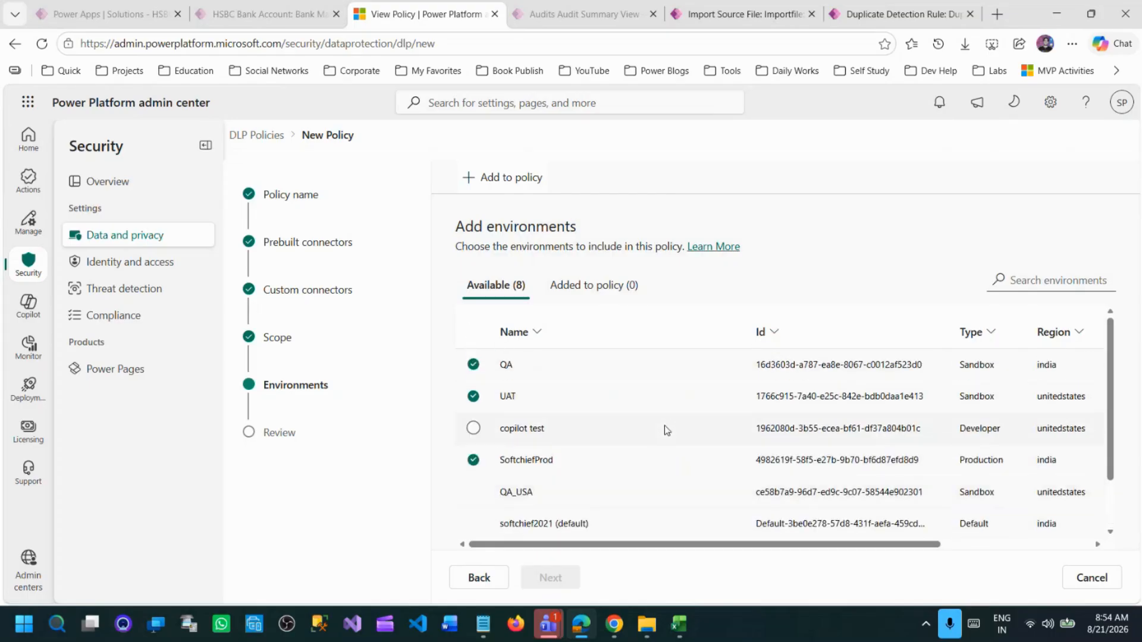
{"action": "left_click", "coordinate": [486, 581]}
{"action": "left_click", "coordinate": [464, 274]}
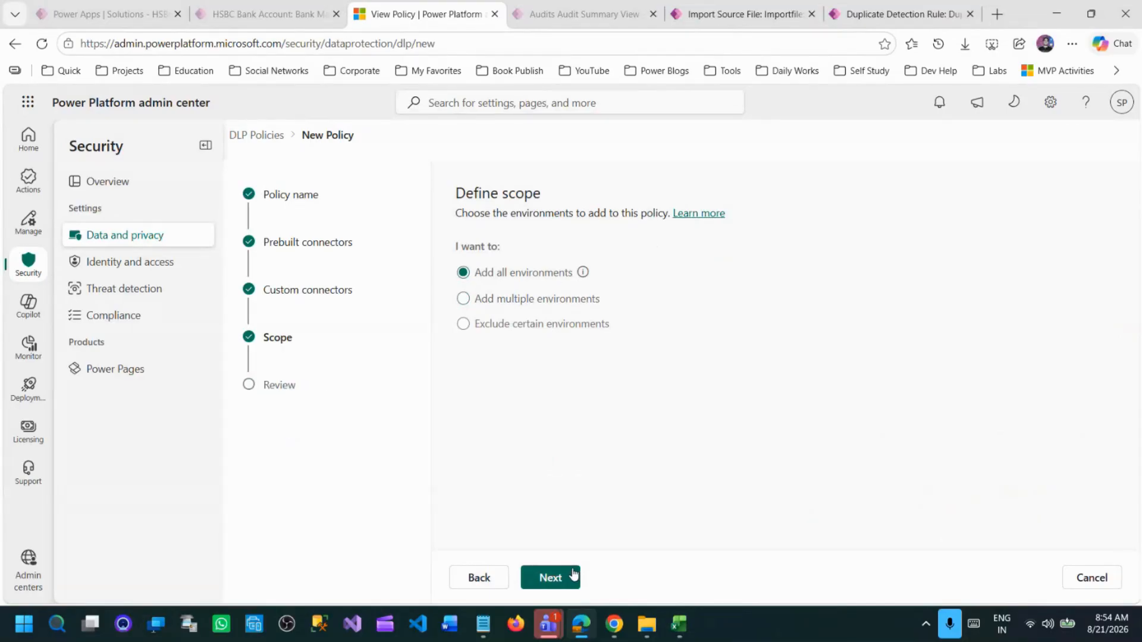
Try excluding certain environments from the policy, starting with QA, and switch the scope back to all environments.
{"action": "left_click", "coordinate": [465, 325]}
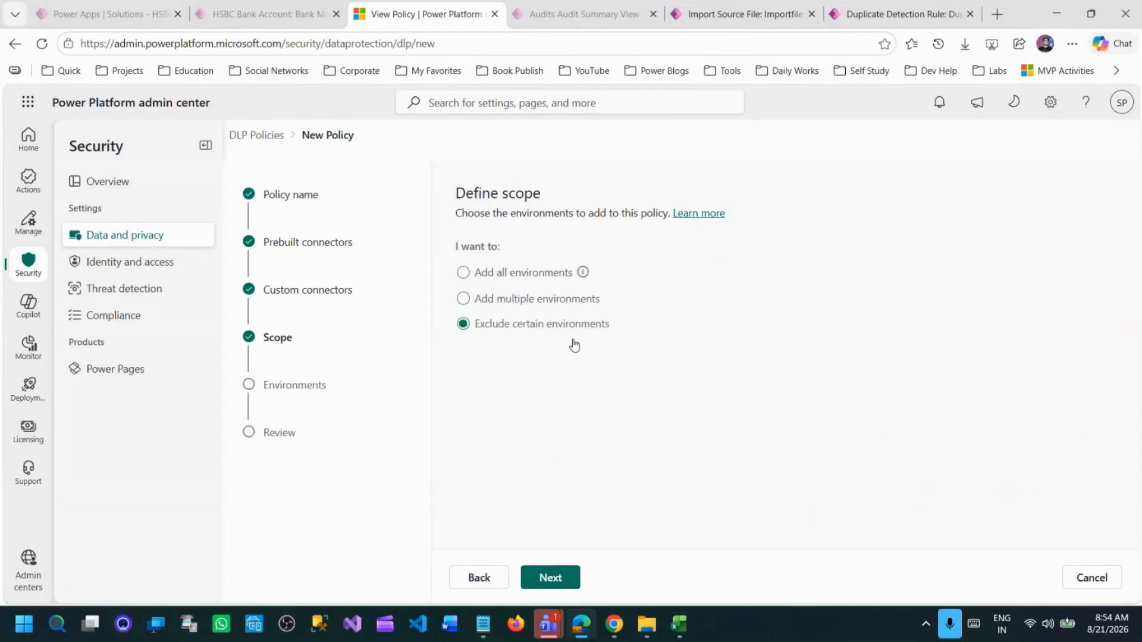
{"action": "left_click", "coordinate": [563, 572]}
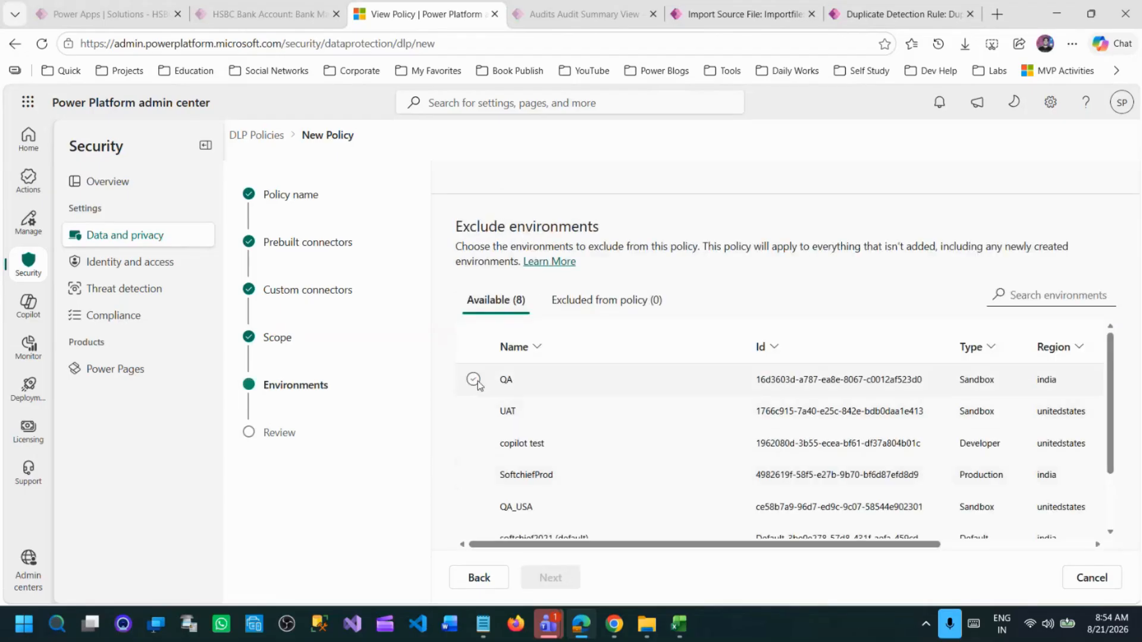
{"action": "left_click", "coordinate": [516, 386]}
{"action": "left_click", "coordinate": [479, 578]}
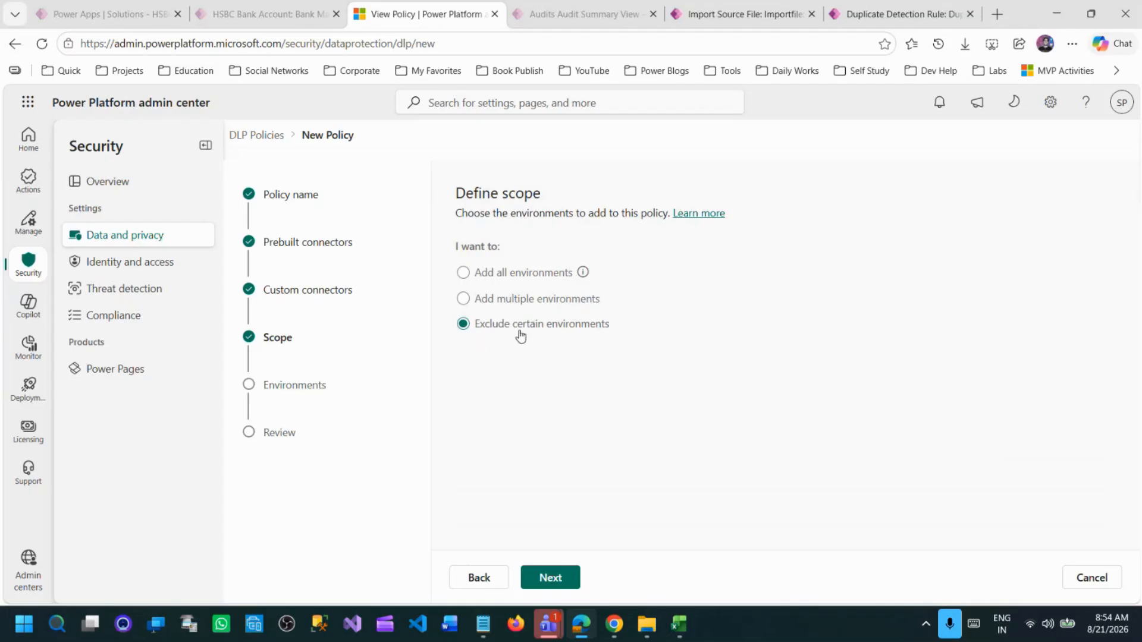
{"action": "left_click", "coordinate": [462, 273]}
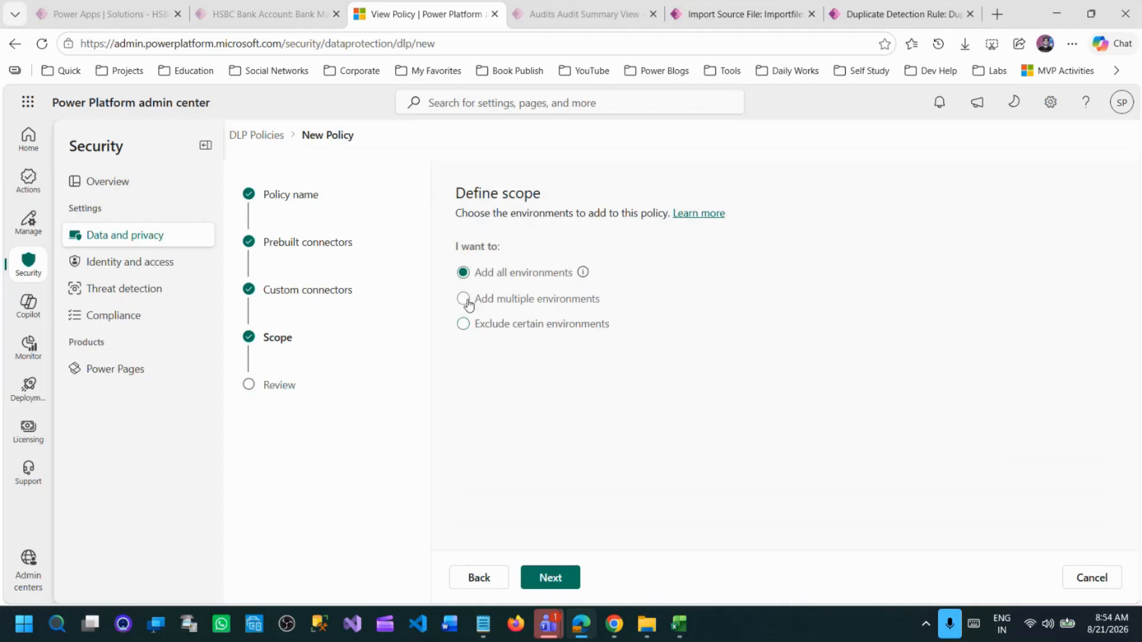
Continue to the review stage, create the HBC DLP Policy and check its entry in the data policies list.
{"action": "left_click", "coordinate": [558, 580]}
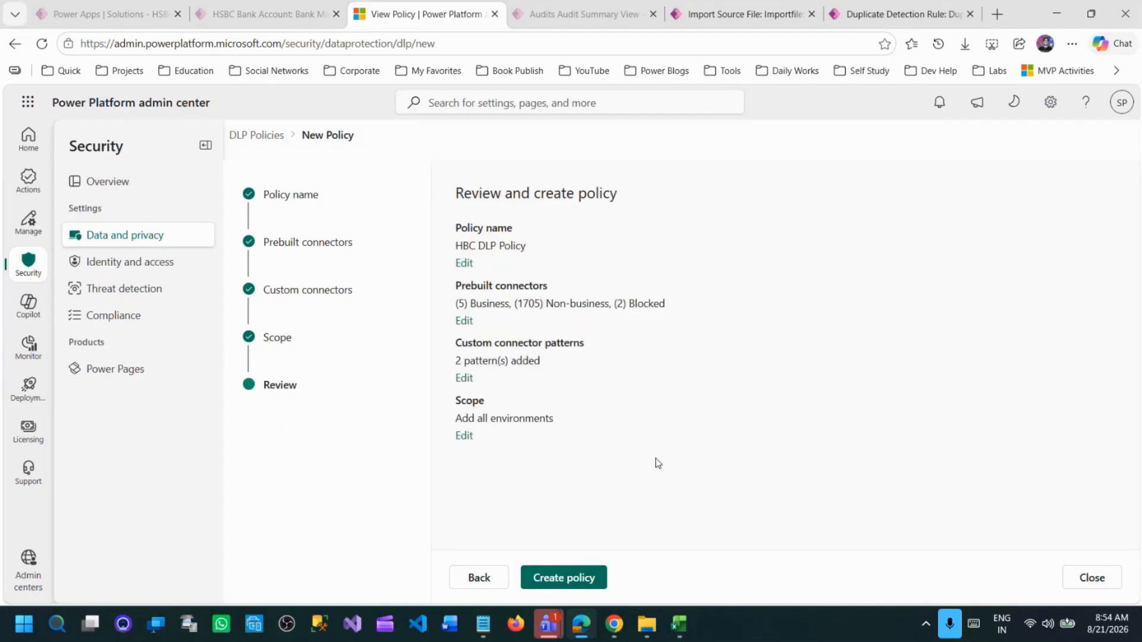
{"action": "left_click", "coordinate": [570, 582]}
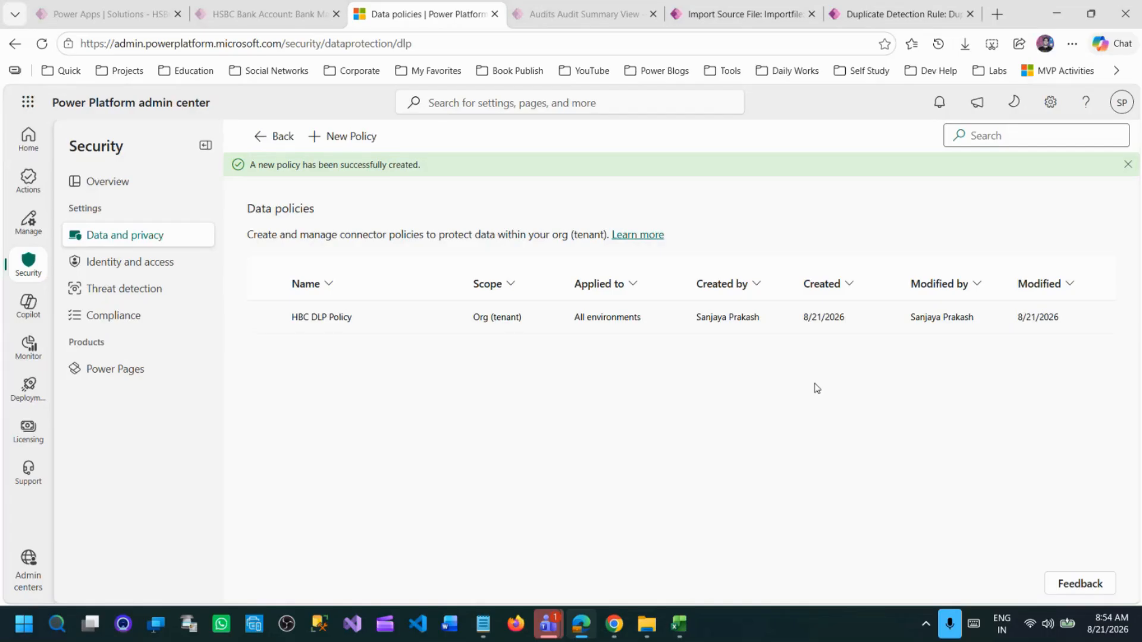
{"action": "left_click", "coordinate": [443, 320]}
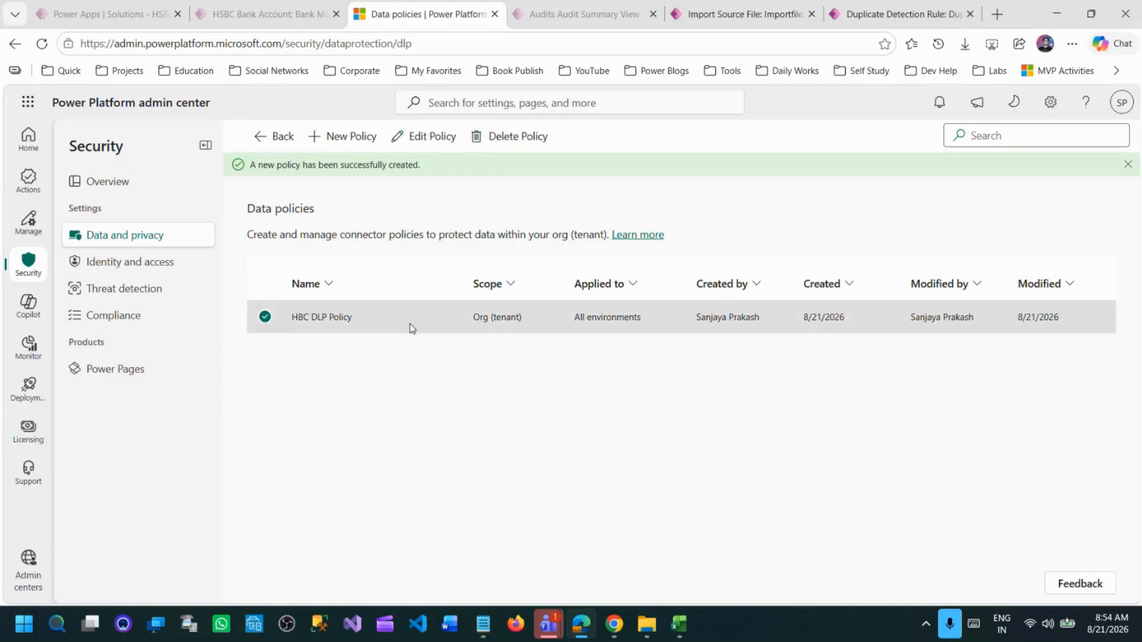
{"action": "left_click", "coordinate": [265, 317]}
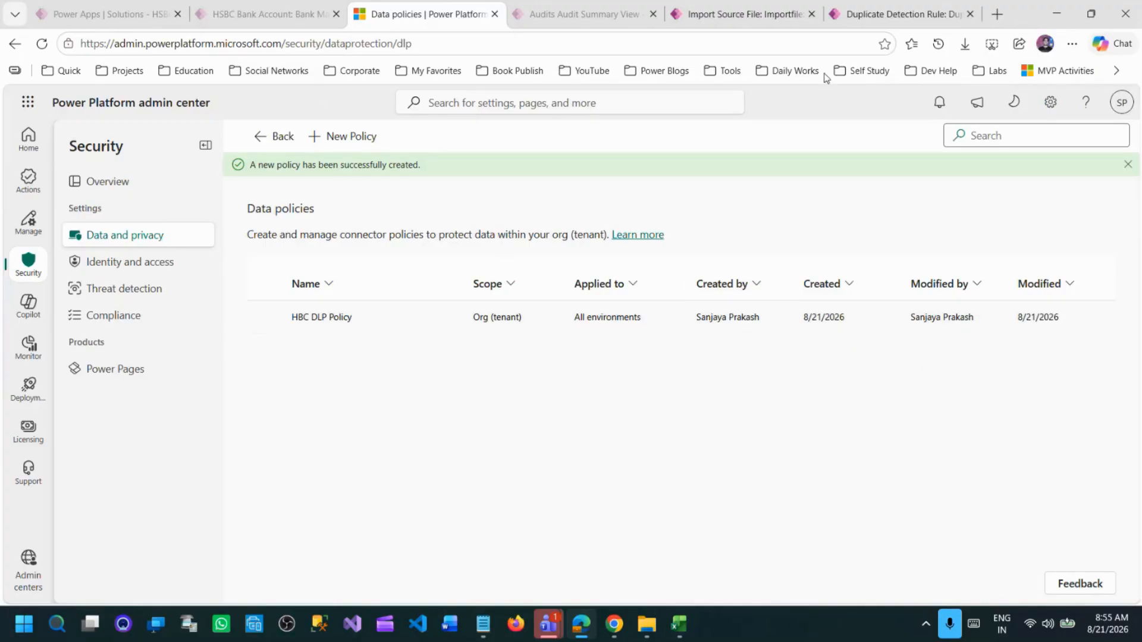
Open Power Automate's flow creation page in a new browser tab and sign in with the existing account.
{"action": "left_click", "coordinate": [997, 14]}
{"action": "type", "text": "make.powerautomate.com/environments/1962080d-3b55-ecea-bf61-df37a804b01c/create"}
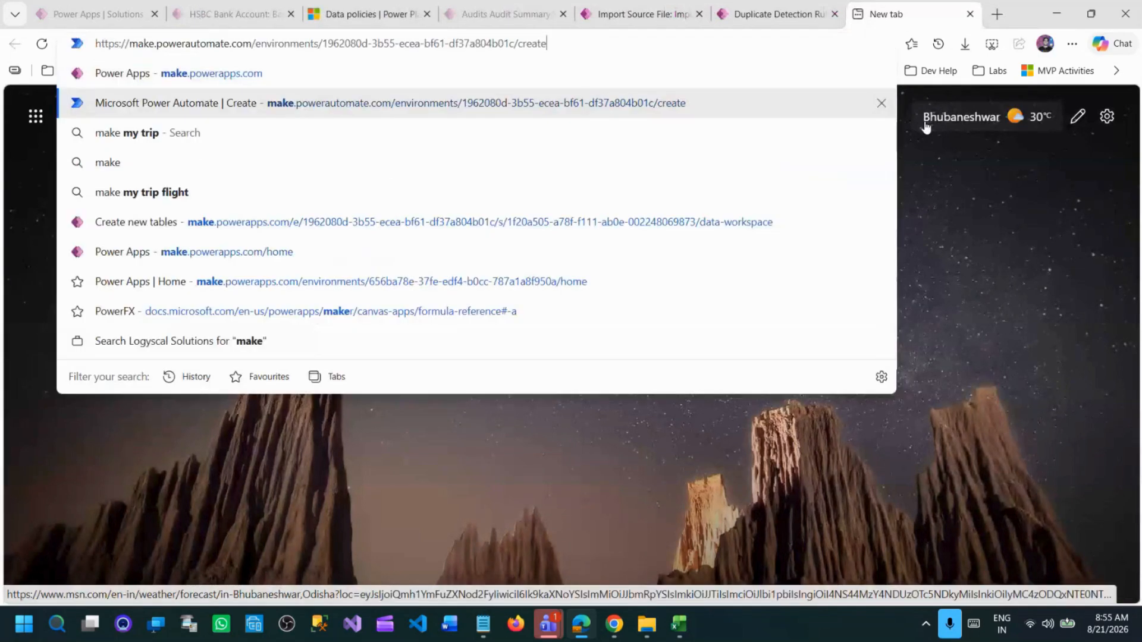
{"action": "key", "text": "Return"}
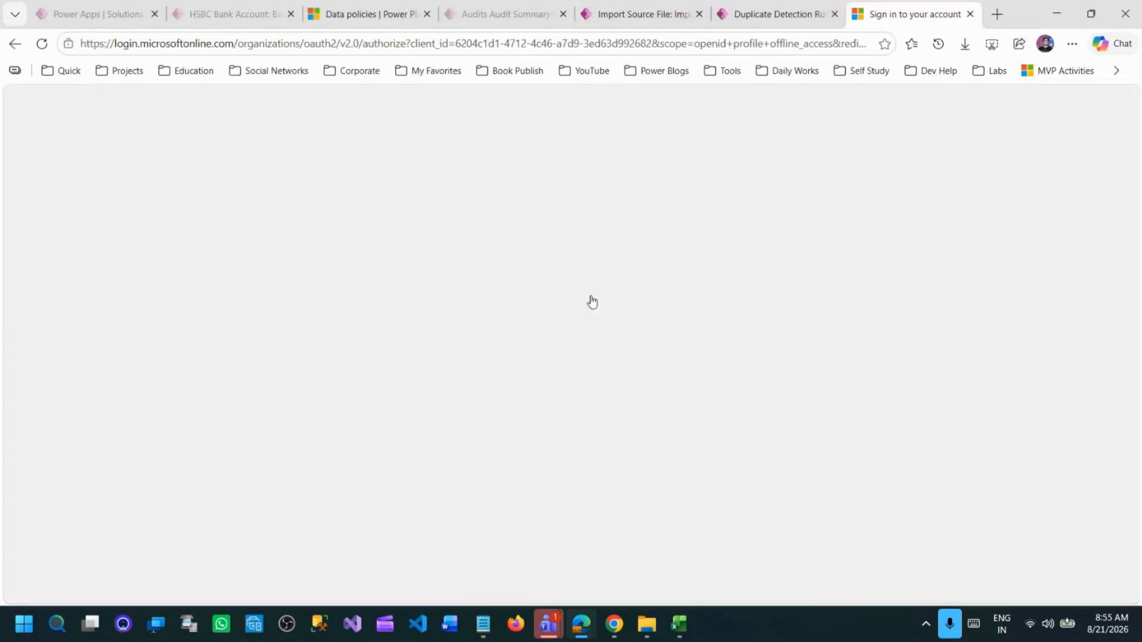
{"action": "left_click", "coordinate": [522, 324]}
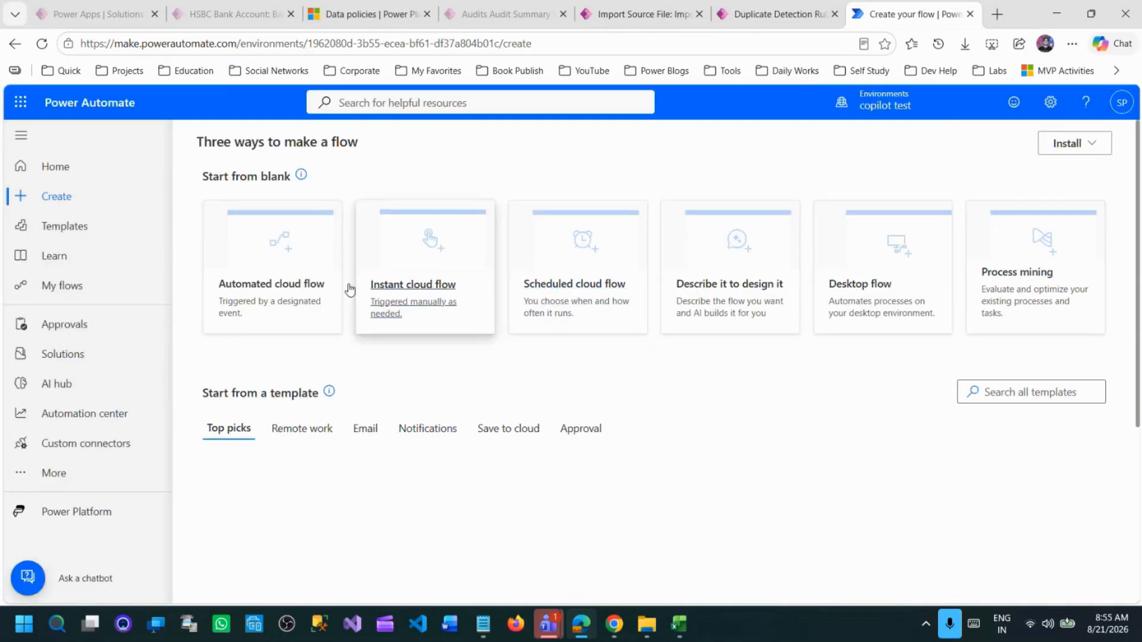
Start building an automated cloud flow and name it "Send Contact data to gmail".
{"action": "left_click", "coordinate": [265, 240]}
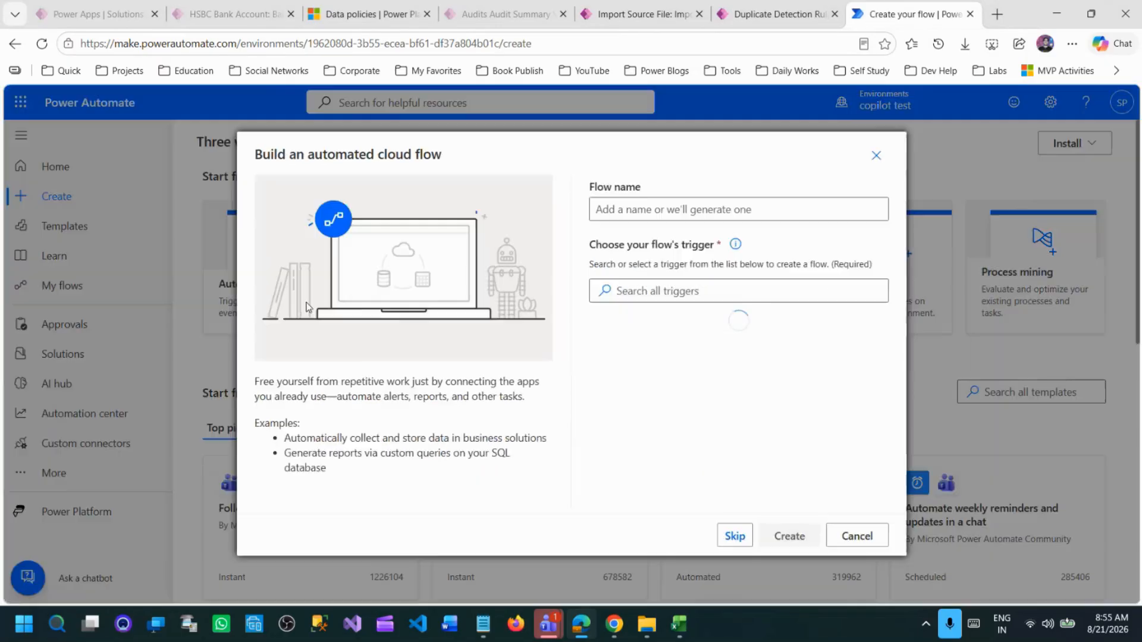
{"action": "left_click", "coordinate": [676, 219]}
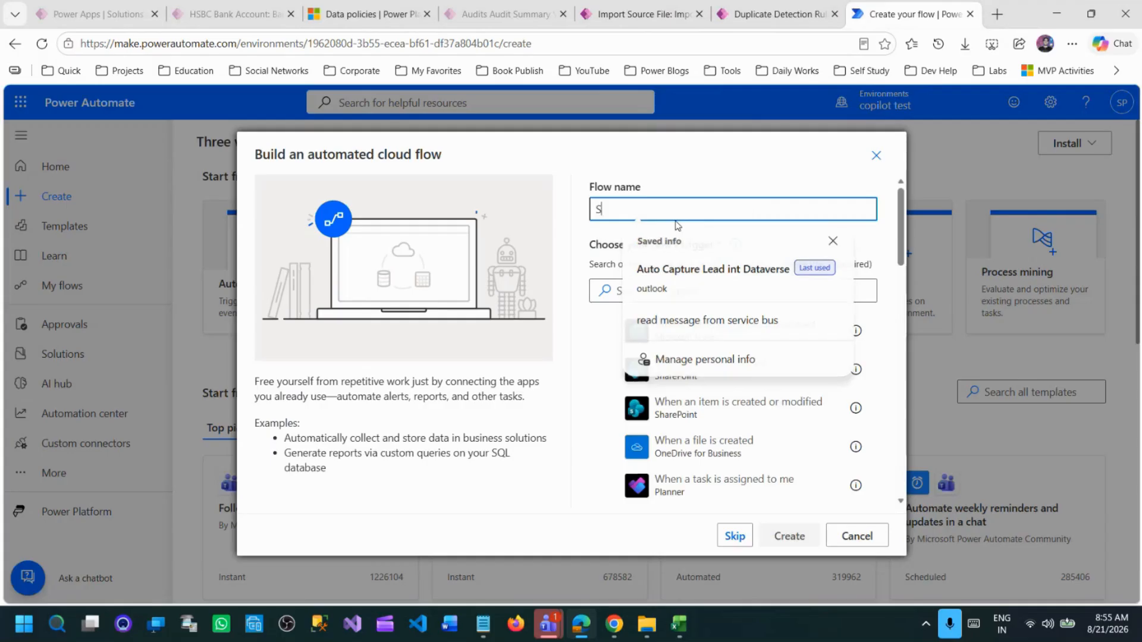
{"action": "type", "text": "Send Cotac"}
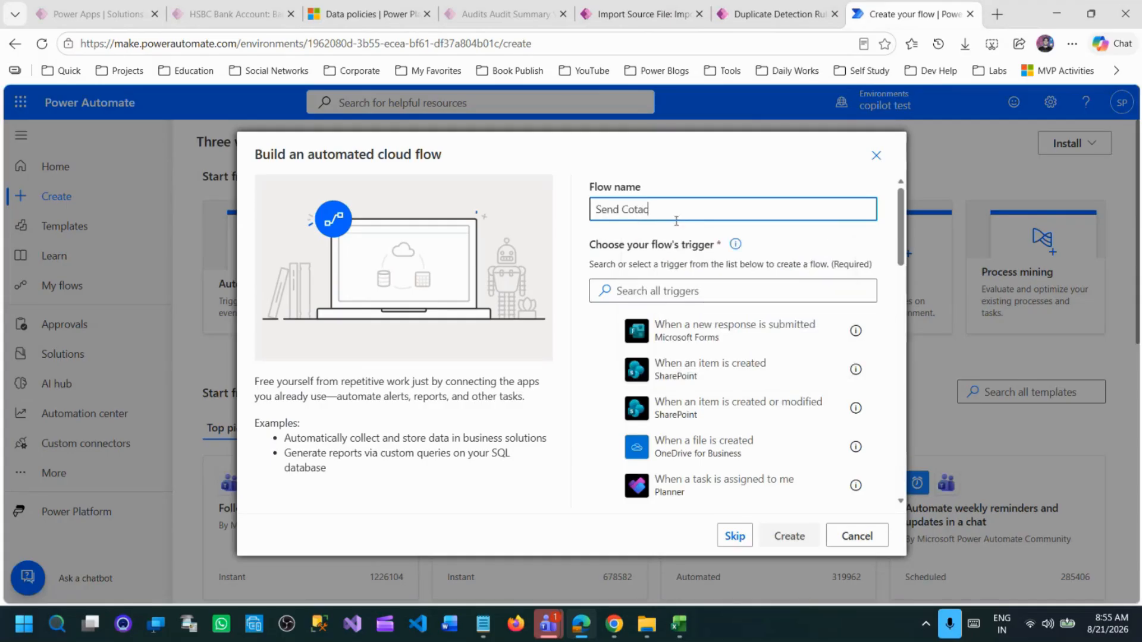
{"action": "key", "text": "BackSpace"}
{"action": "key", "text": "BackSpace"}
{"action": "key", "text": "BackSpace"}
{"action": "type", "text": "ntact data to gmail"}
Choose the Microsoft Dataverse trigger "When a row is added, modified or deleted" and create the flow.
{"action": "left_click", "coordinate": [687, 290]}
{"action": "type", "text": "dataverse"}
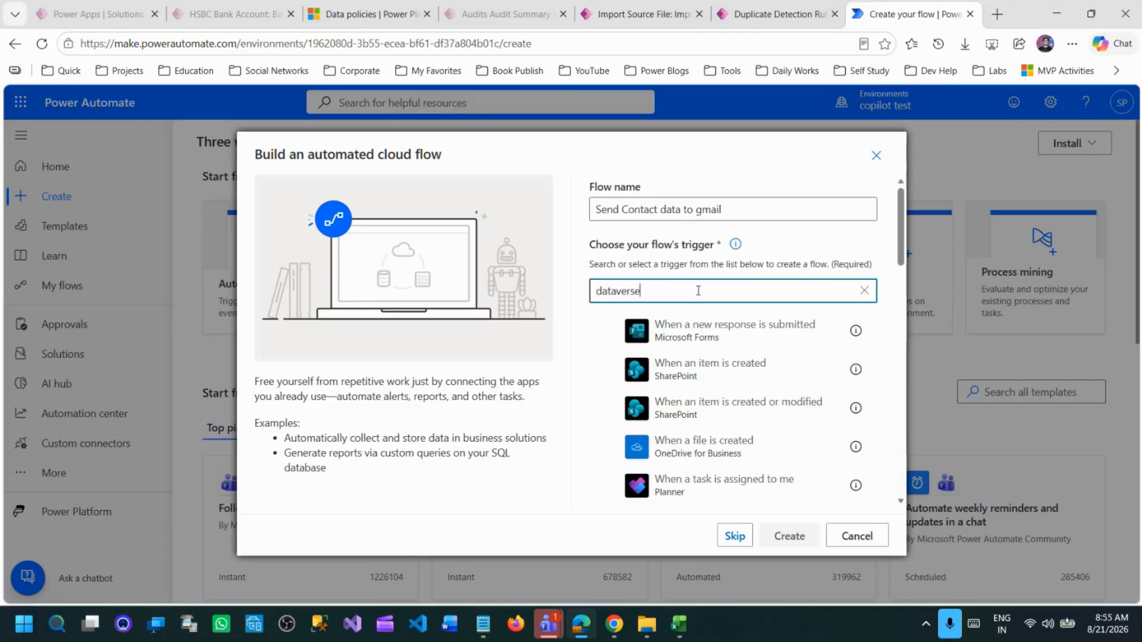
{"action": "left_click", "coordinate": [714, 331]}
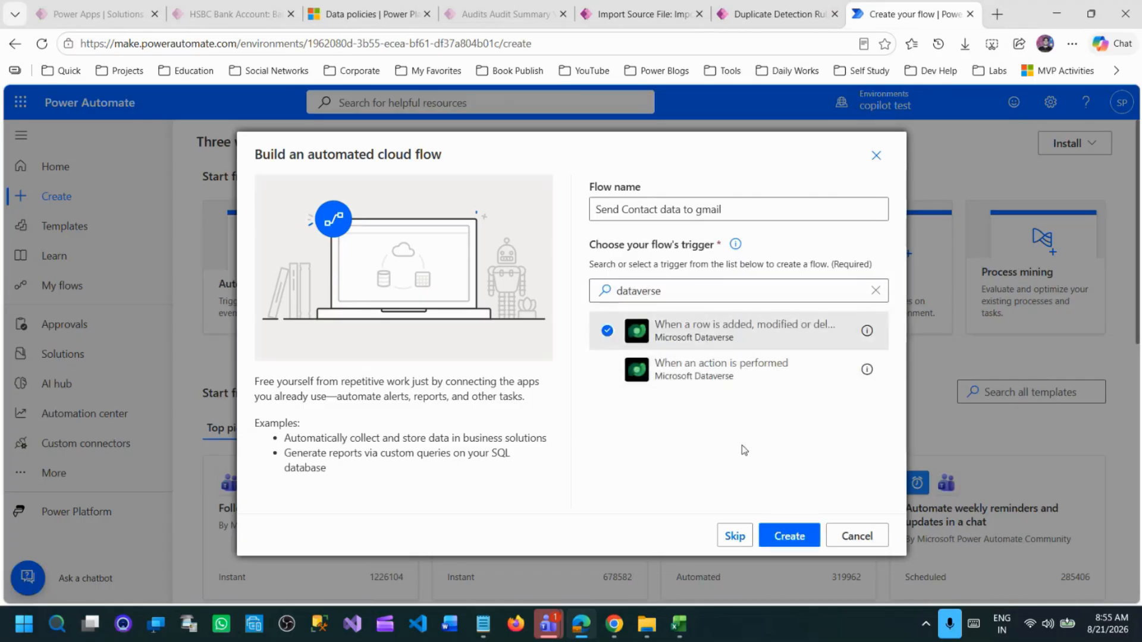
{"action": "left_click", "coordinate": [789, 536]}
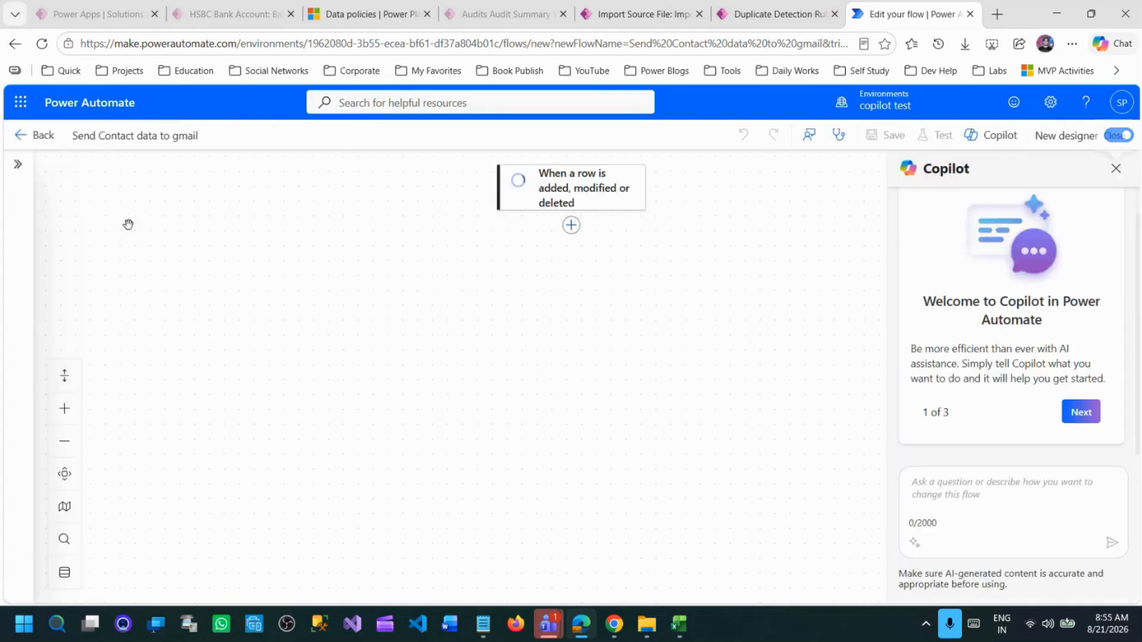
Try to set the change type of the Dataverse trigger.
{"action": "left_click", "coordinate": [567, 196]}
{"action": "left_click", "coordinate": [192, 320]}
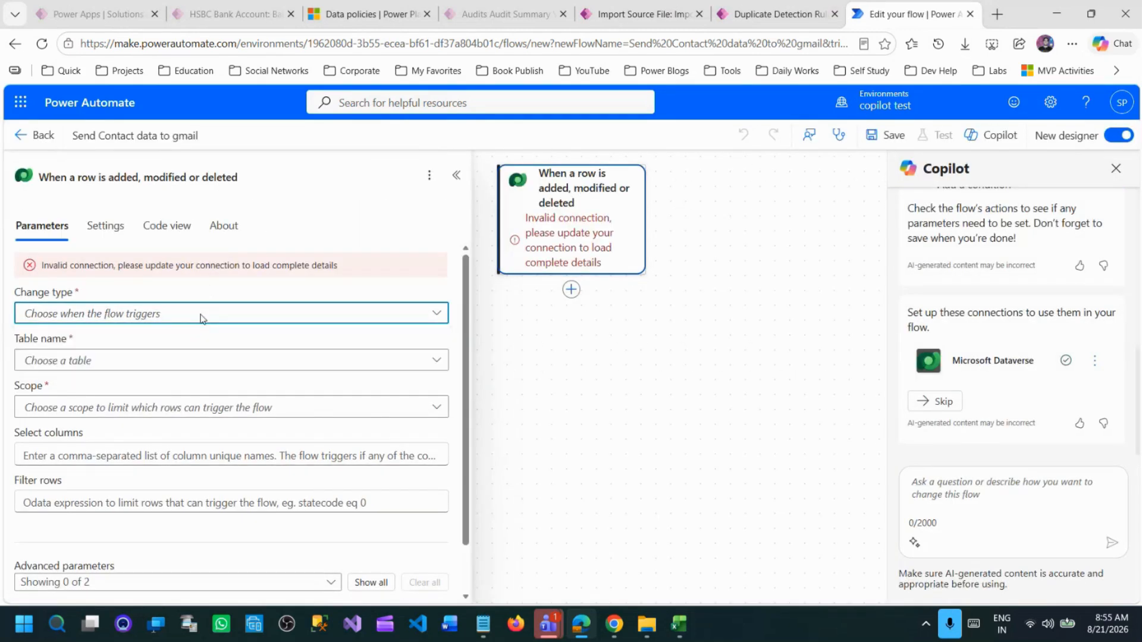
{"action": "left_click", "coordinate": [160, 292]}
{"action": "left_click", "coordinate": [165, 296]}
{"action": "left_click", "coordinate": [213, 295]}
Delete the trigger and replace it with a fresh Microsoft Dataverse "When a row is added, modified or deleted" trigger.
{"action": "left_click", "coordinate": [561, 195]}
{"action": "right_click", "coordinate": [562, 196]}
{"action": "left_click", "coordinate": [631, 206]}
{"action": "left_click", "coordinate": [743, 378]}
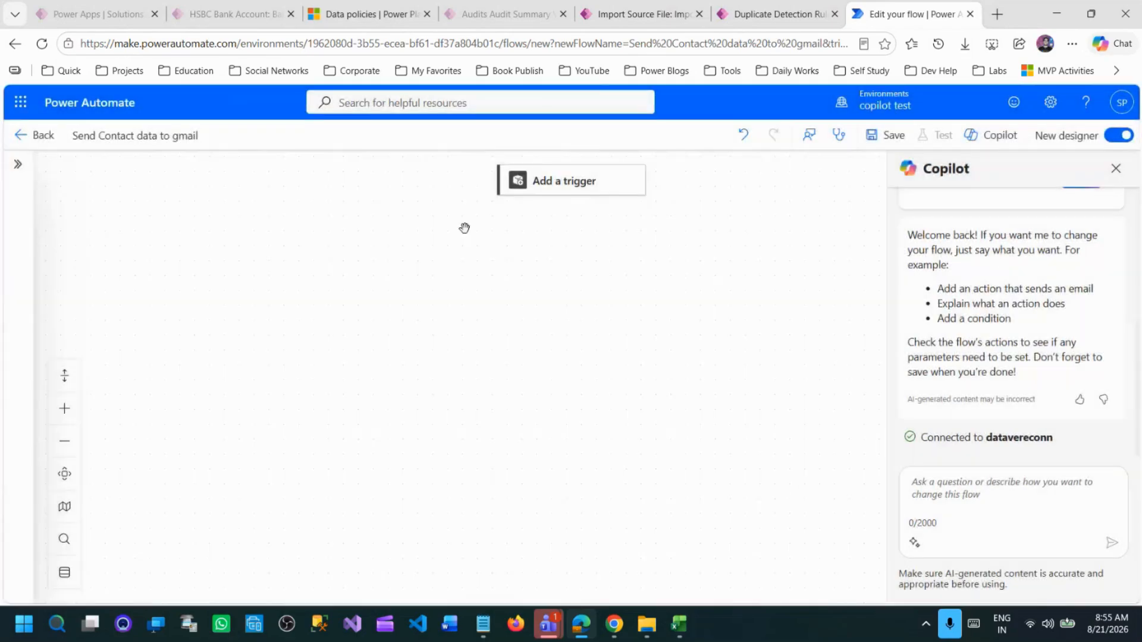
{"action": "left_click", "coordinate": [146, 198]}
{"action": "type", "text": "datvese"}
{"action": "key", "text": "ctrl+a"}
{"action": "type", "text": "data"}
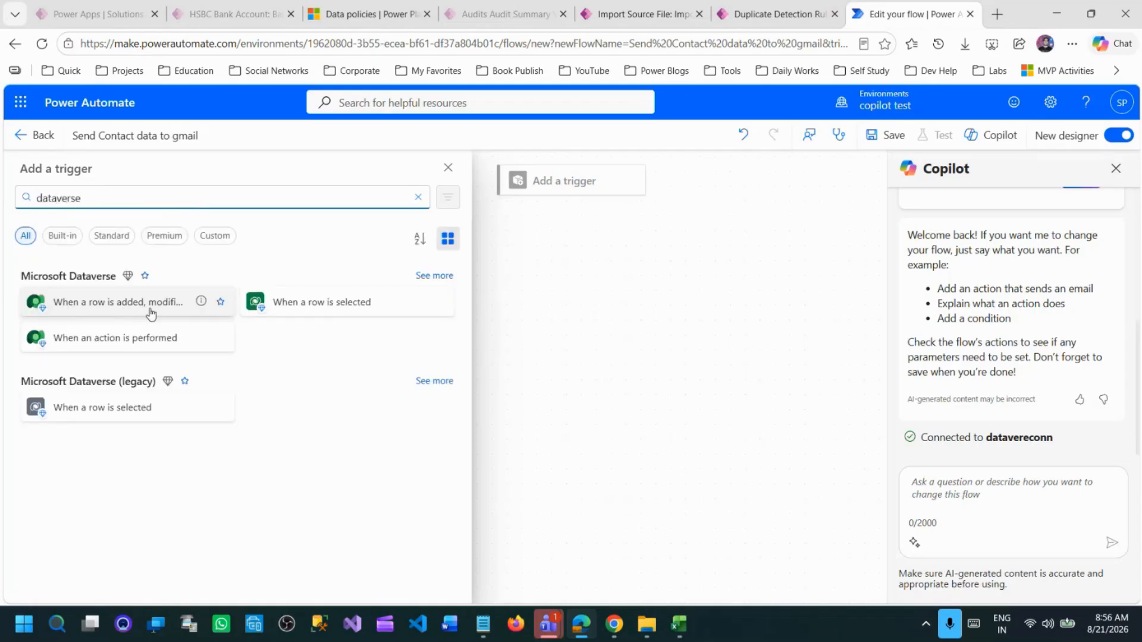
{"action": "left_click", "coordinate": [122, 304]}
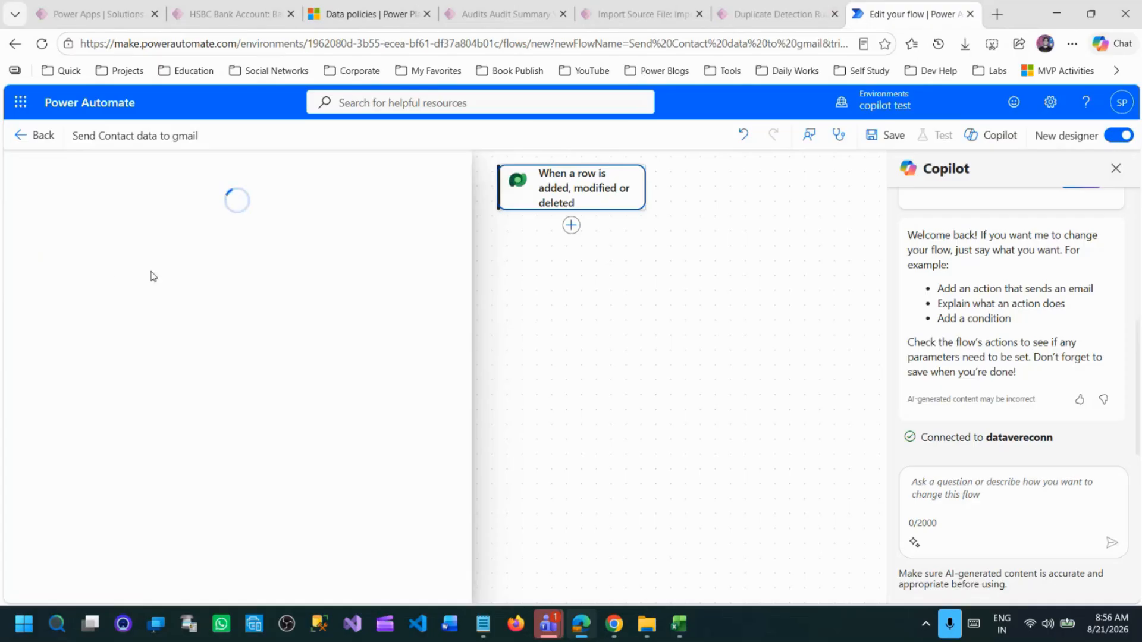
Set the trigger's change type to Added and its table name to Contacts.
{"action": "left_click", "coordinate": [153, 289]}
{"action": "left_click", "coordinate": [77, 312]}
{"action": "left_click", "coordinate": [142, 336]}
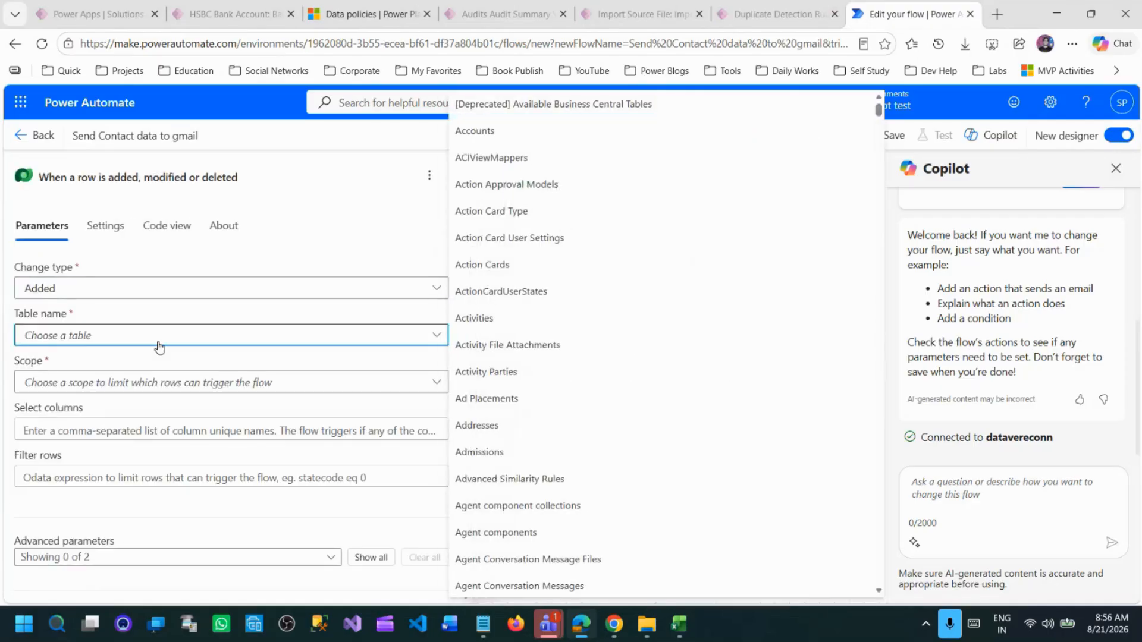
{"action": "type", "text": "contact"}
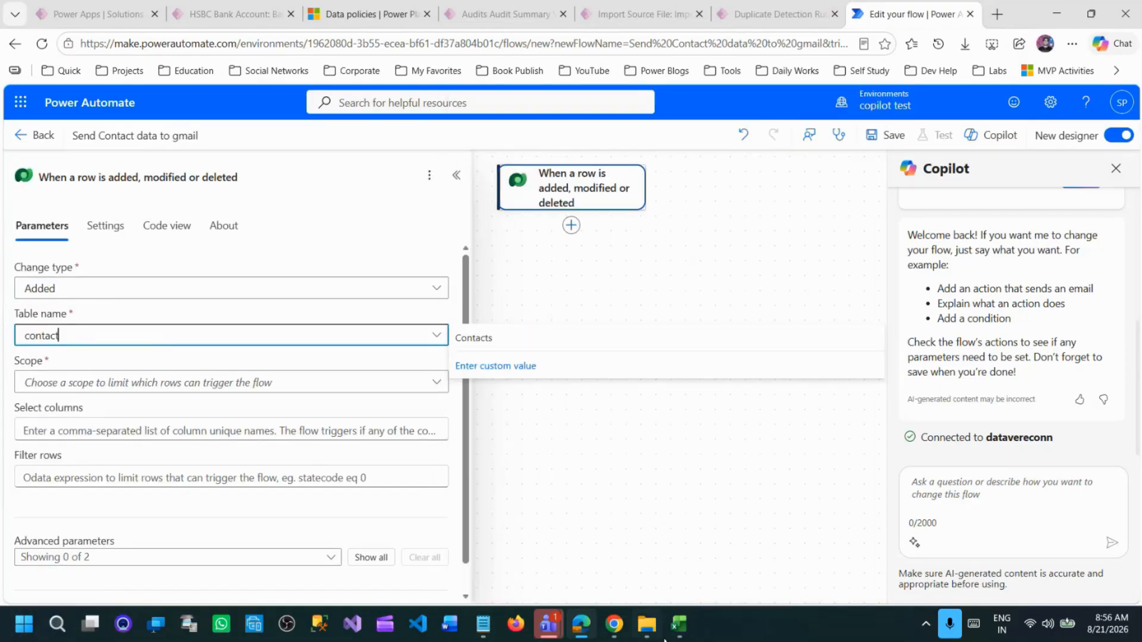
{"action": "left_click", "coordinate": [488, 342]}
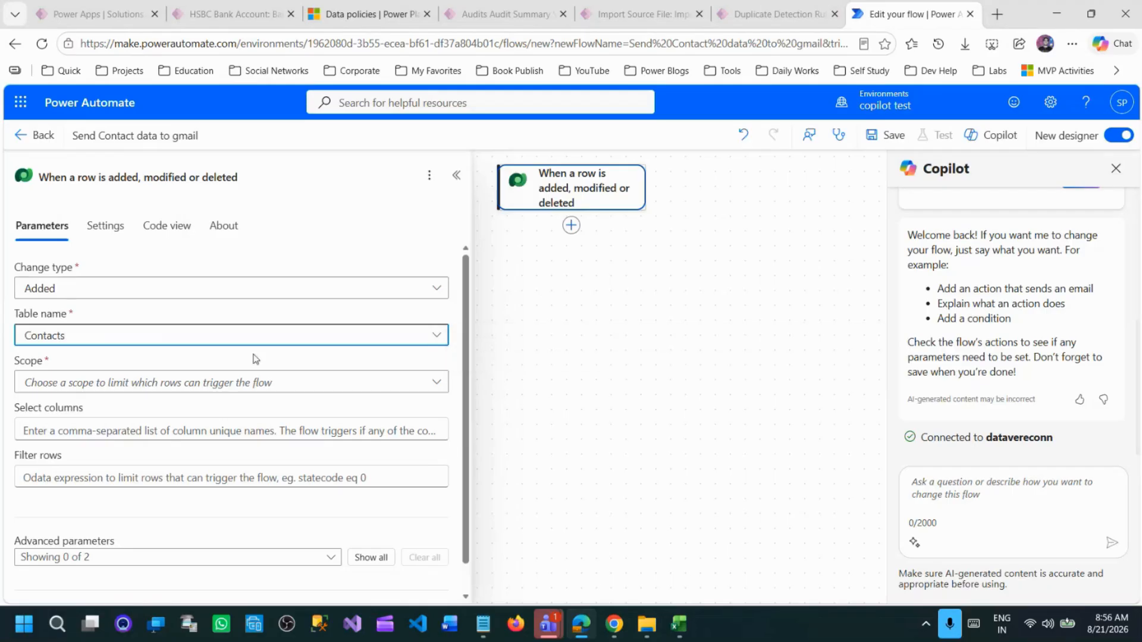
Try adding the Gmail Send email (V2) action below the trigger, and delete it again.
{"action": "left_click", "coordinate": [571, 225]}
{"action": "type", "text": "gmail"}
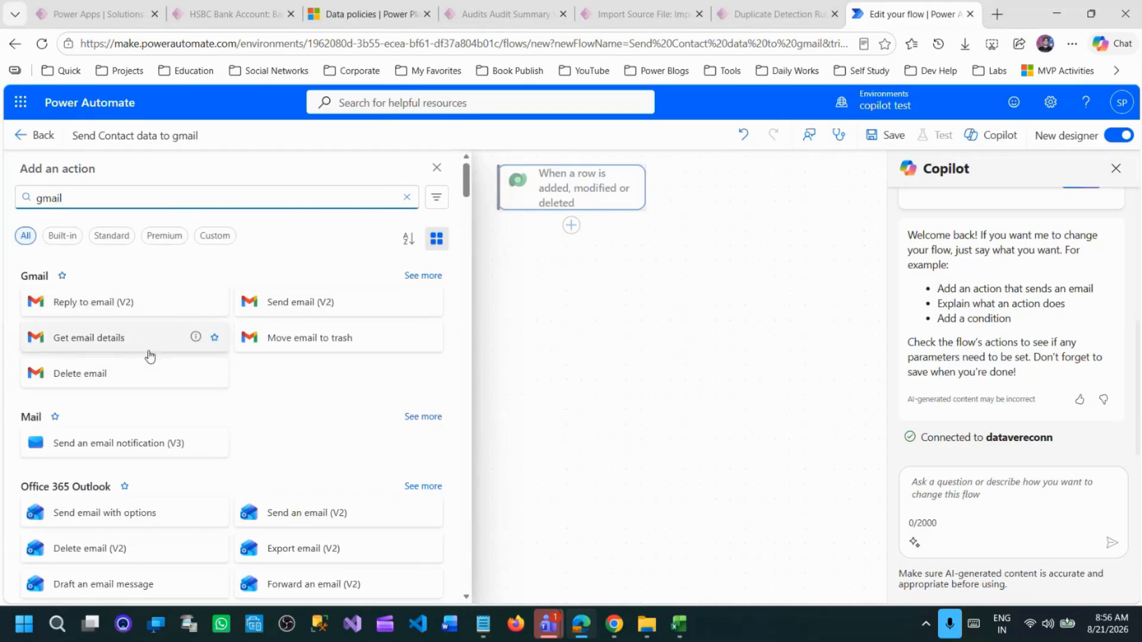
{"action": "left_click", "coordinate": [323, 316]}
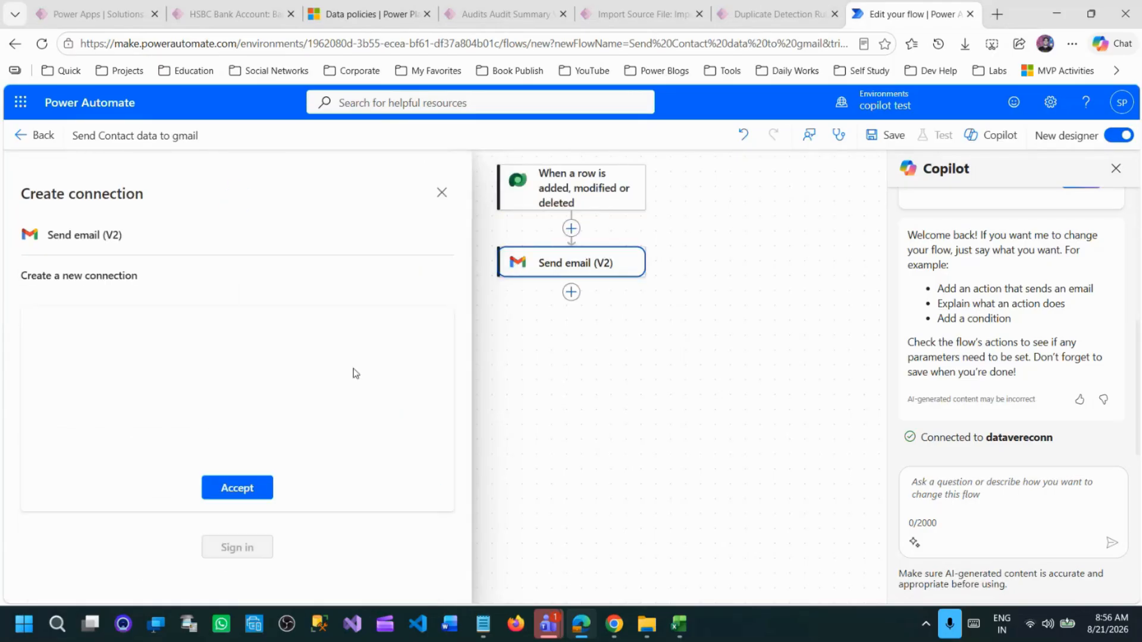
{"action": "left_click", "coordinate": [237, 489]}
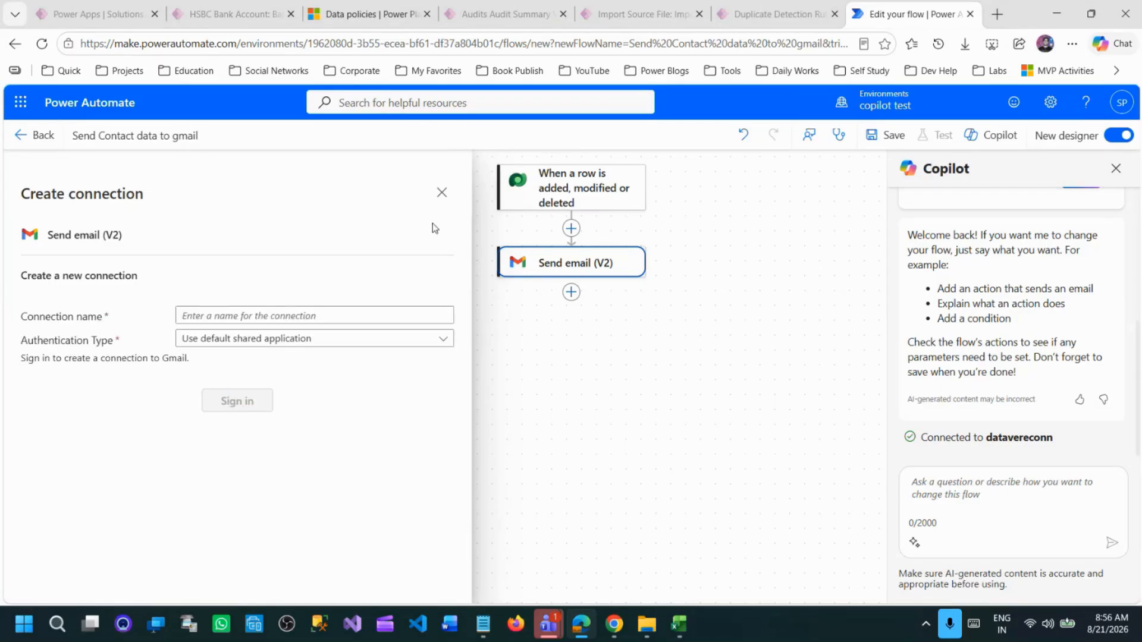
{"action": "left_click", "coordinate": [440, 194]}
{"action": "right_click", "coordinate": [572, 265]}
{"action": "left_click", "coordinate": [592, 283]}
{"action": "key", "text": "Return"}
Search the actions for gmail and add Gmail's Send email (V2) below the Dataverse trigger.
{"action": "left_click", "coordinate": [571, 226]}
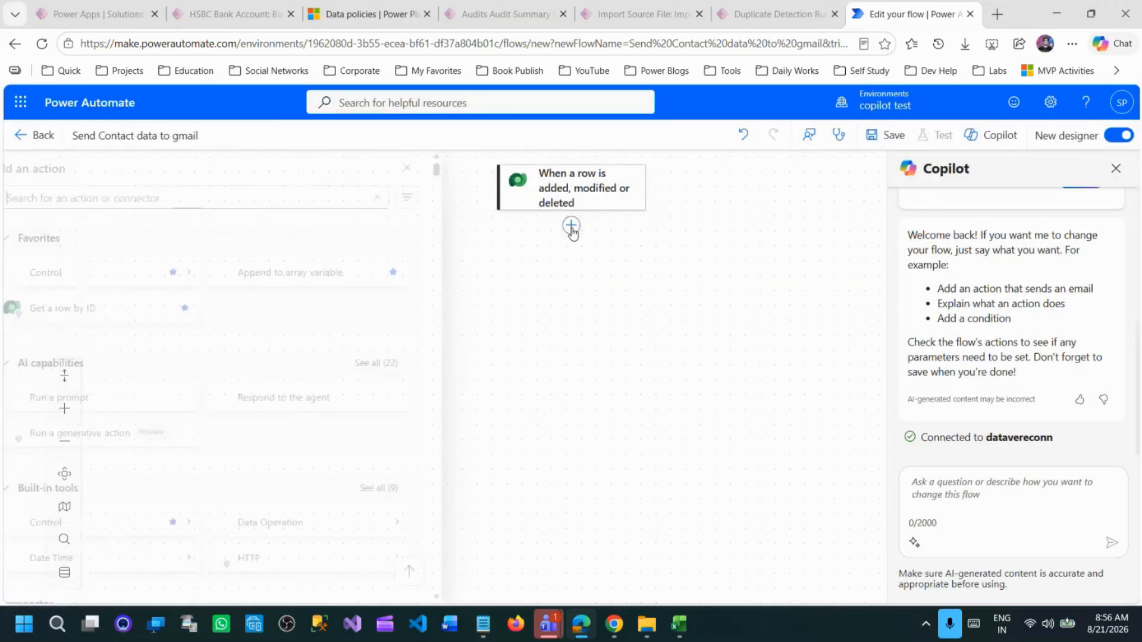
{"action": "type", "text": "gm"}
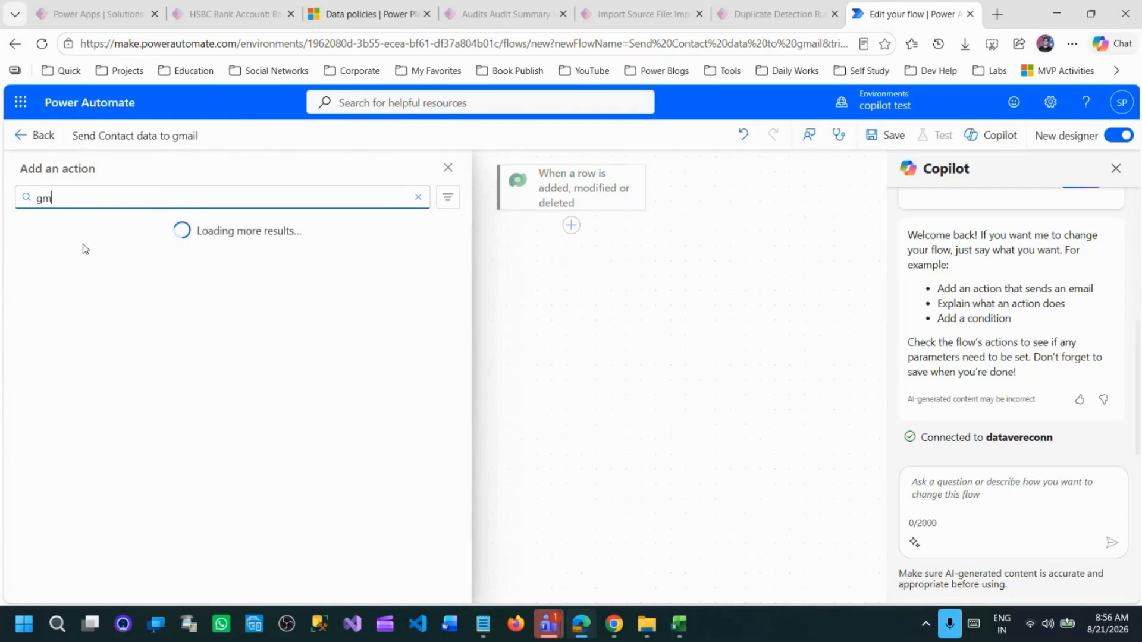
{"action": "type", "text": "ail"}
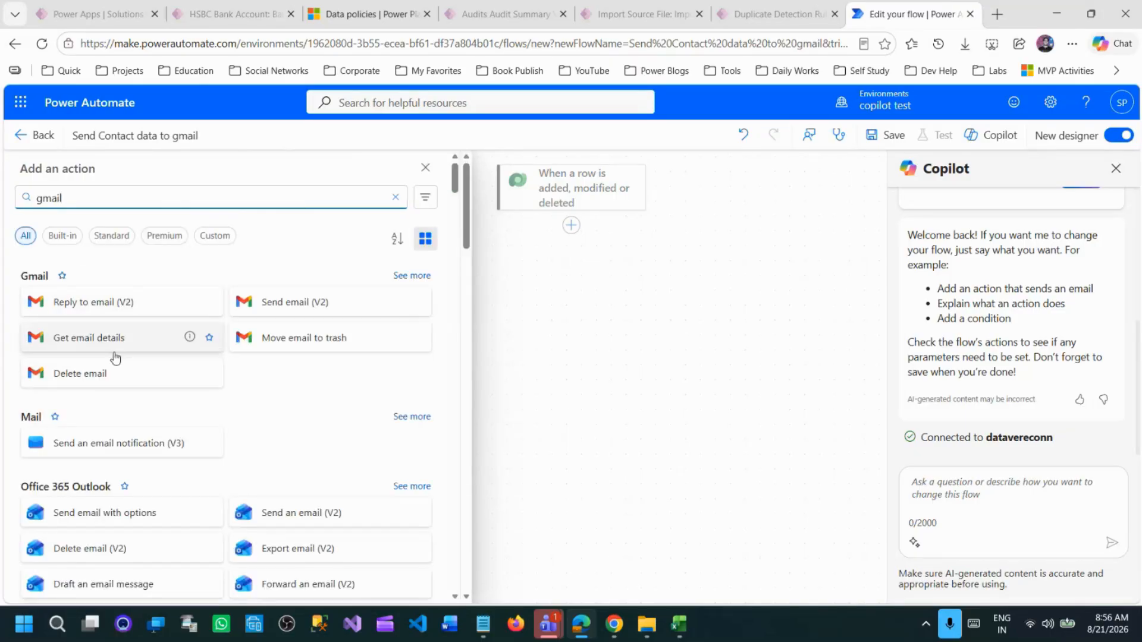
{"action": "left_click", "coordinate": [286, 304]}
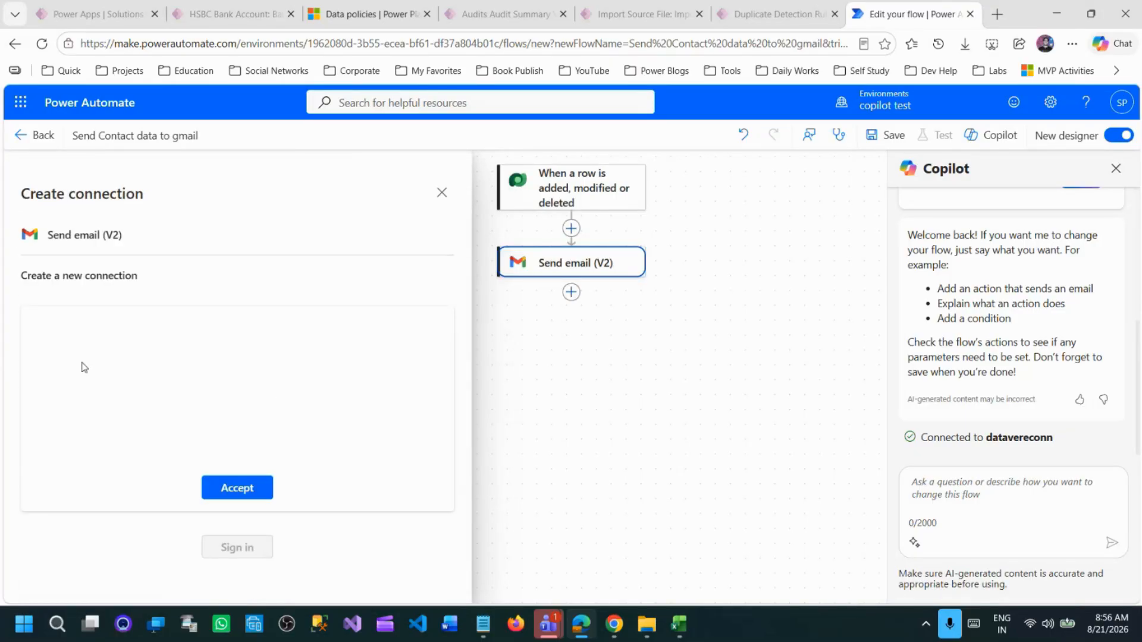
Read the notice in the Gmail connection setup and accept it to reach the connection details.
{"action": "left_click_drag", "start_coordinate": [55, 348], "coordinate": [408, 359]}
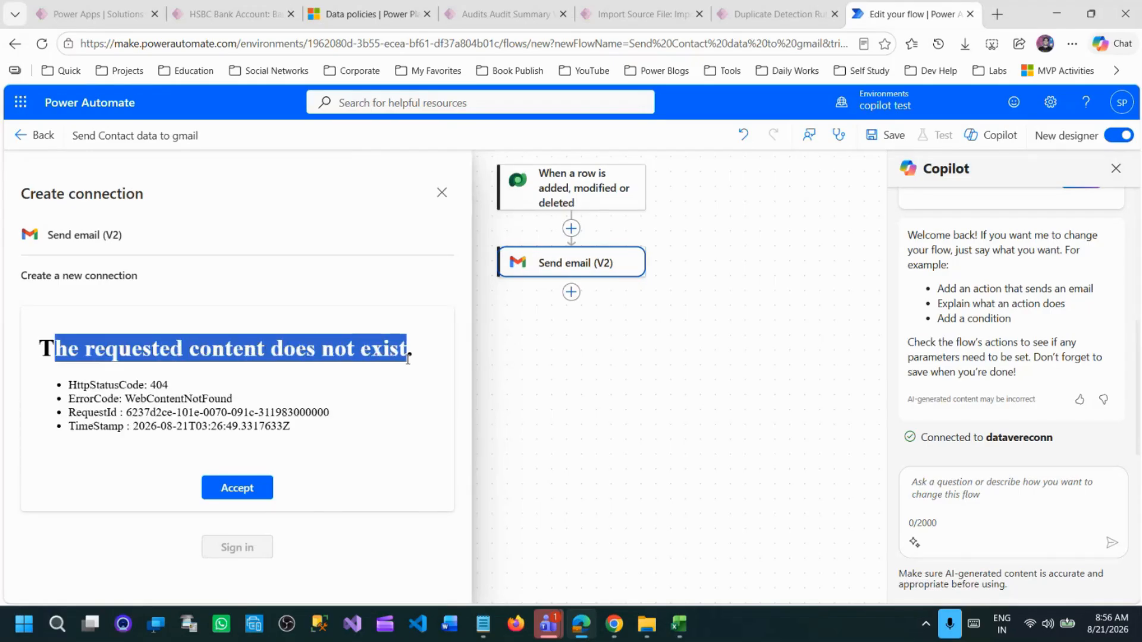
{"action": "left_click_drag", "start_coordinate": [67, 384], "coordinate": [310, 427]}
{"action": "left_click", "coordinate": [314, 430]}
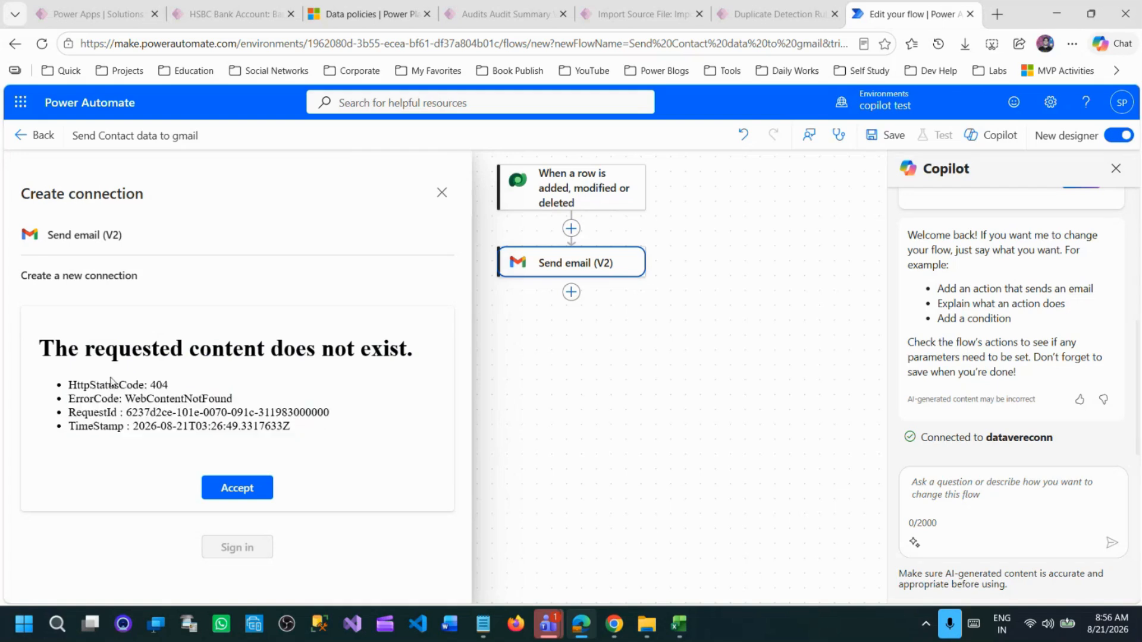
{"action": "left_click_drag", "start_coordinate": [110, 380], "coordinate": [343, 432]}
{"action": "left_click", "coordinate": [375, 420]}
{"action": "left_click", "coordinate": [264, 498]}
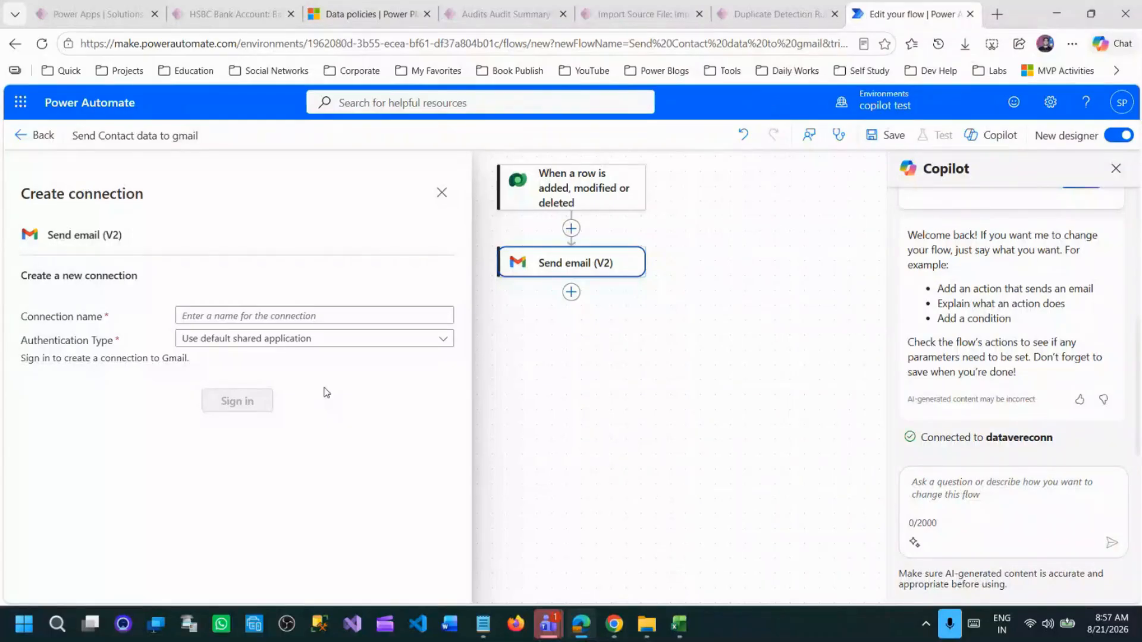
Switch to the boardmix Study board in Chrome to look at the Data Loss Prevention diagram.
{"action": "mouse_move", "coordinate": [614, 623]}
{"action": "left_click", "coordinate": [612, 517]}
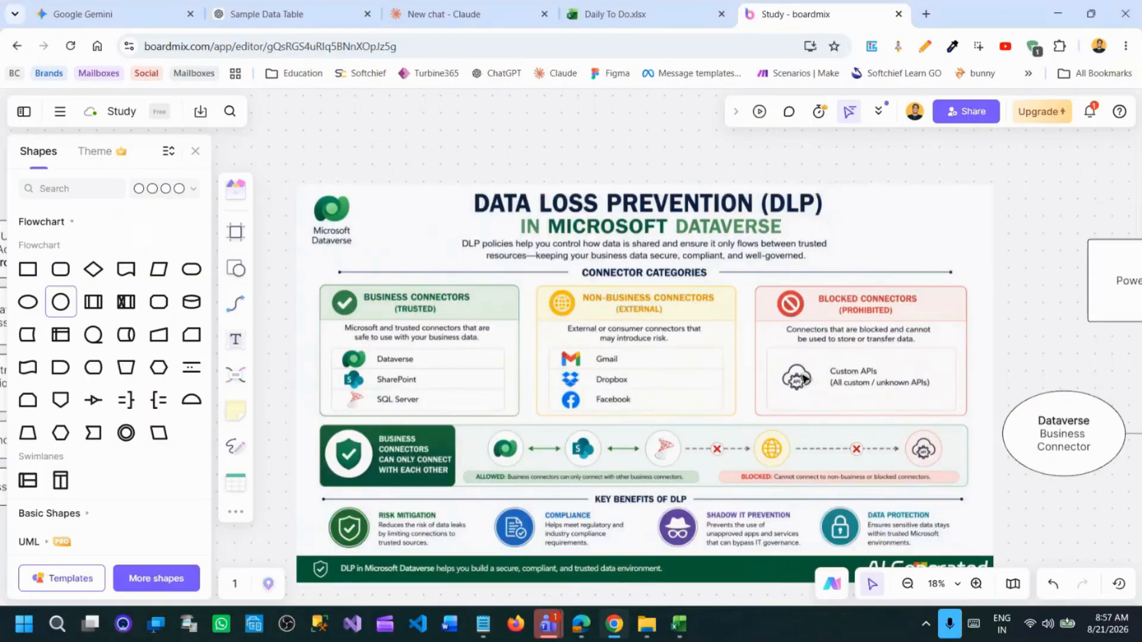